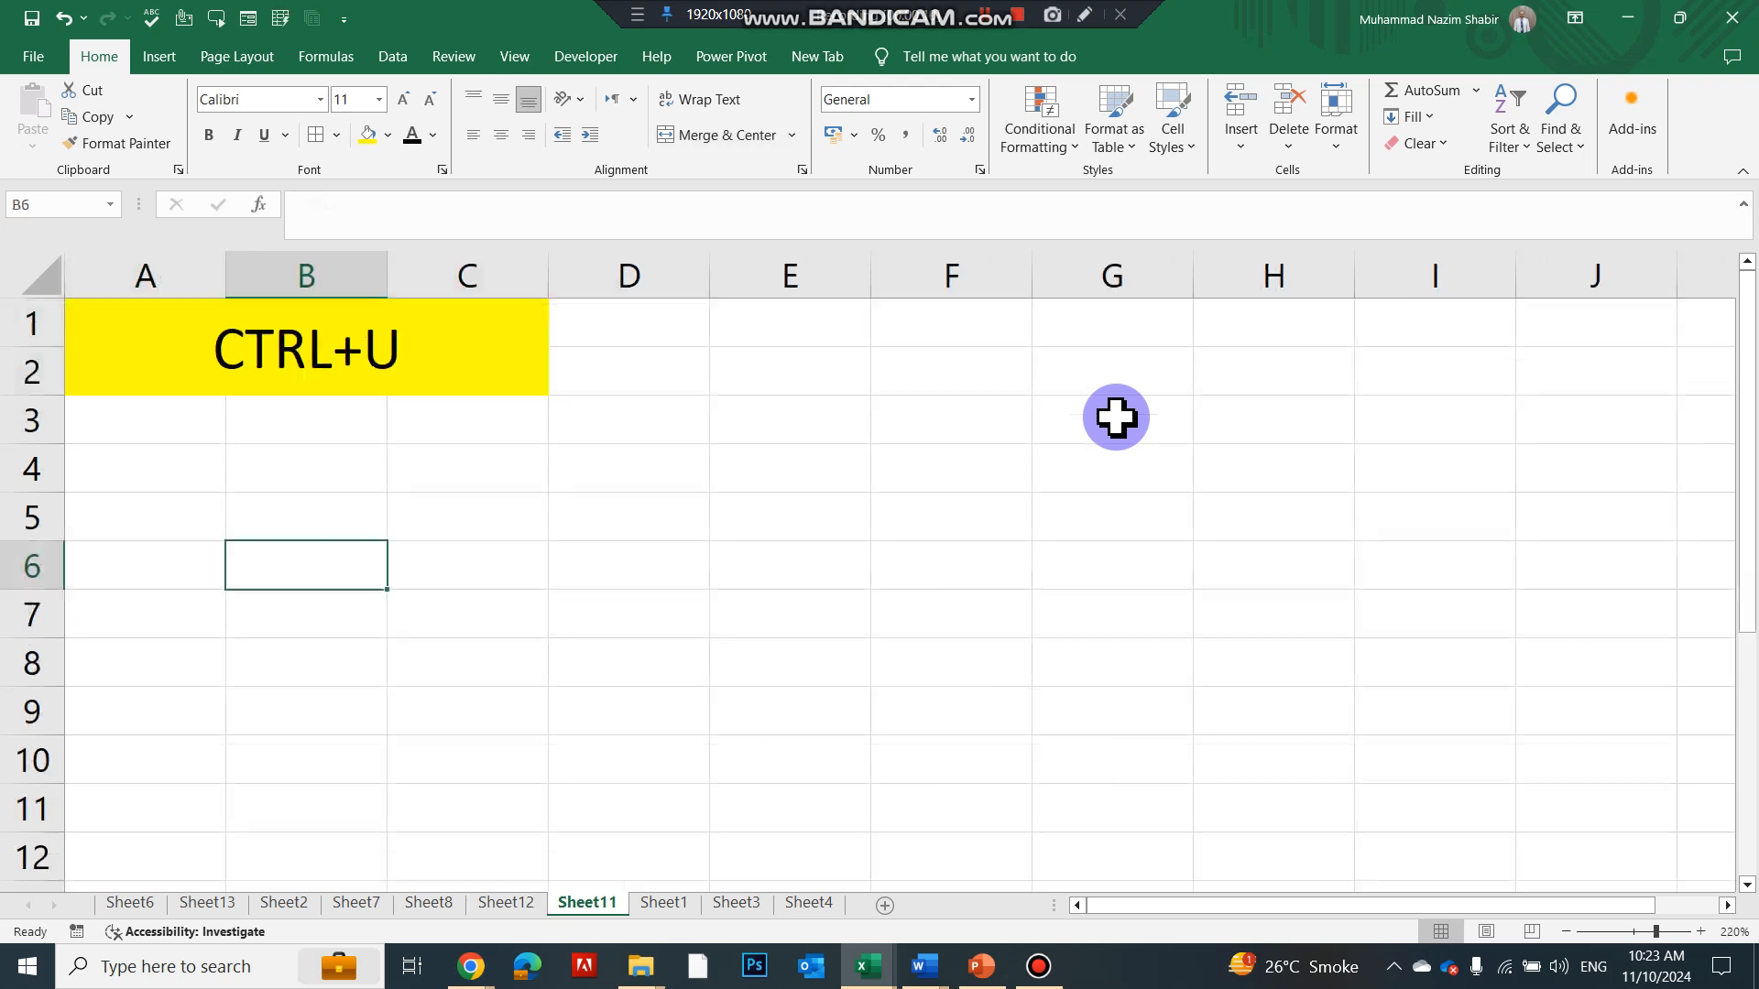
Step through the CTRL+U, CTRL+D and CTRL+A demo sheets and back to the CTRL+H sheet
key("ctrl+Page_Down")
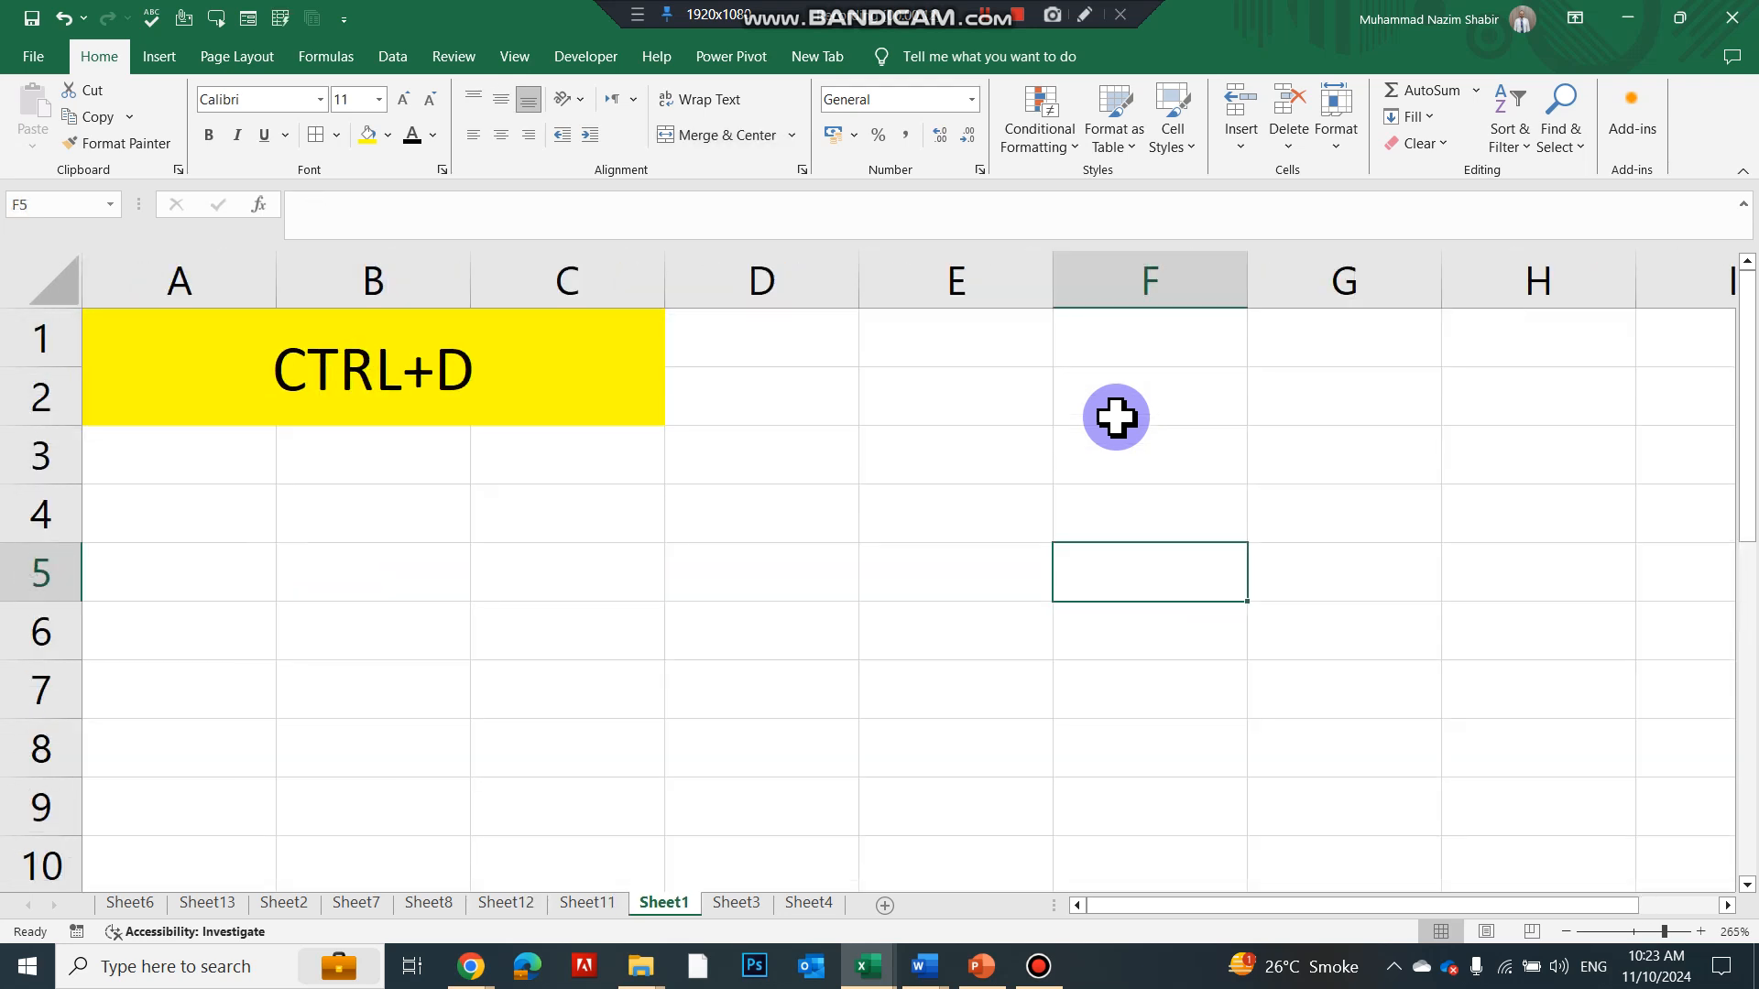
key("ctrl+Page_Down")
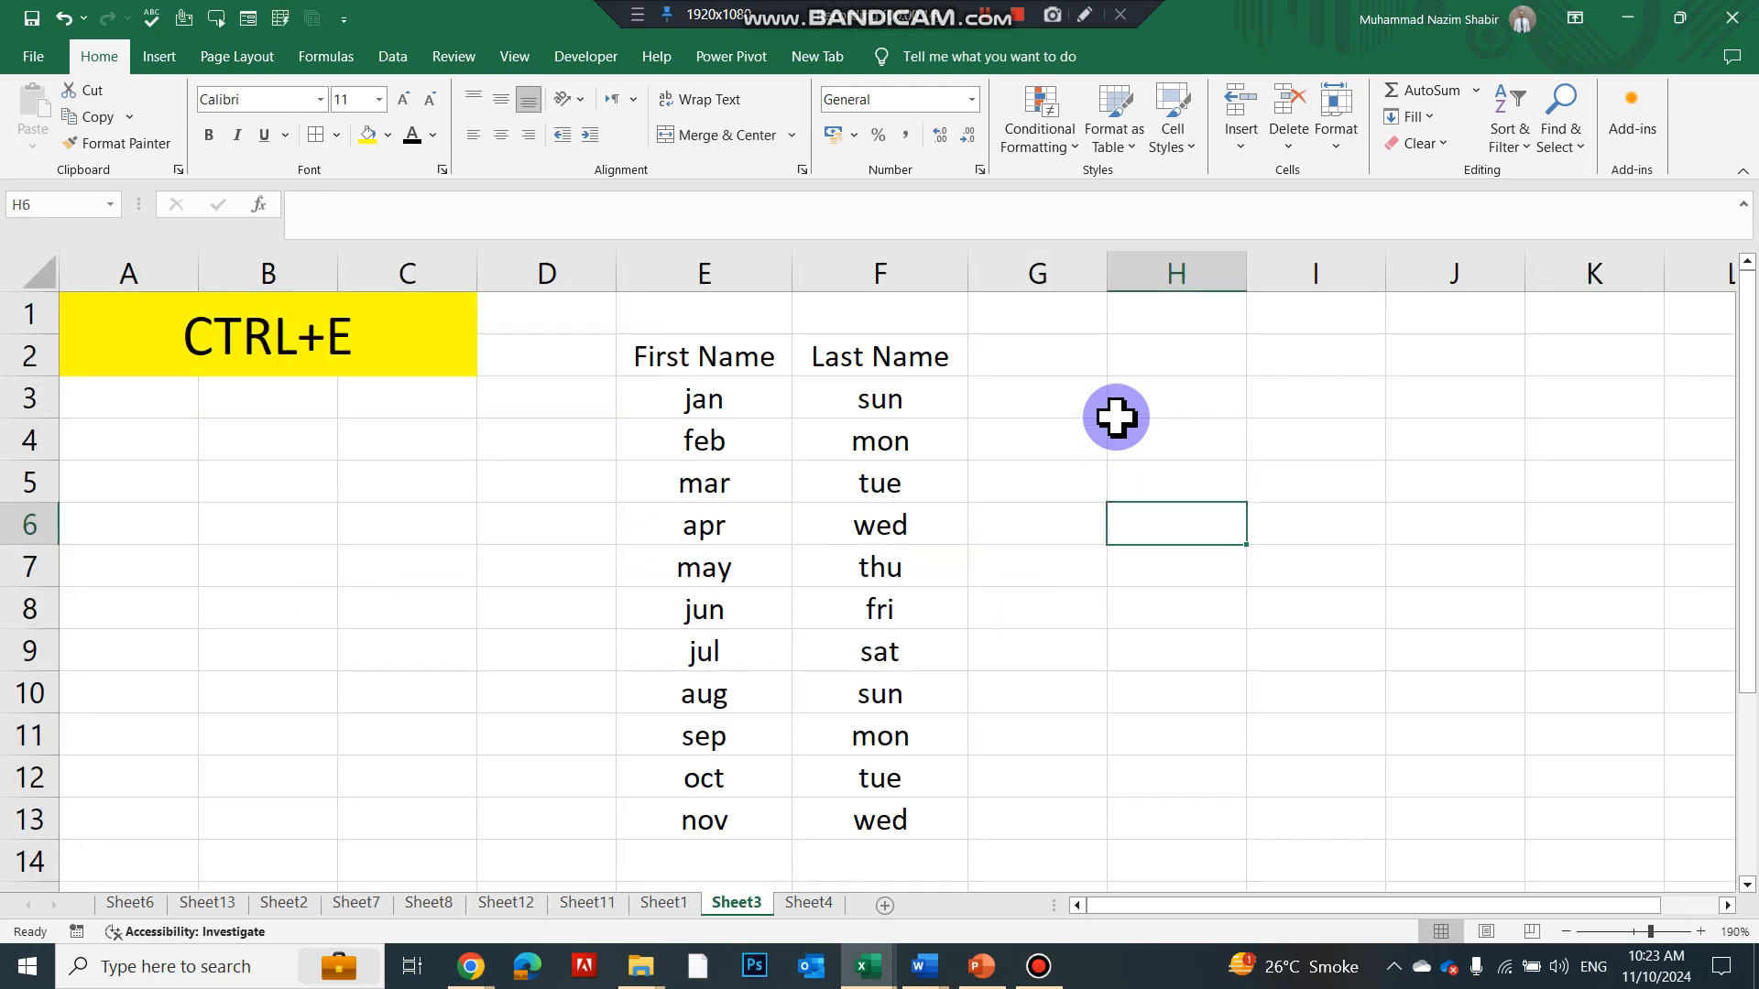
key("ctrl+Page_Down")
key("ctrl+Page_Up")
key("ctrl+Page_Up")
key("ctrl+Page_Up")
key("ctrl+Page_Up")
key("ctrl+Page_Up")
key("ctrl+Page_Up")
key("ctrl+Page_Up")
key("ctrl+Page_Up")
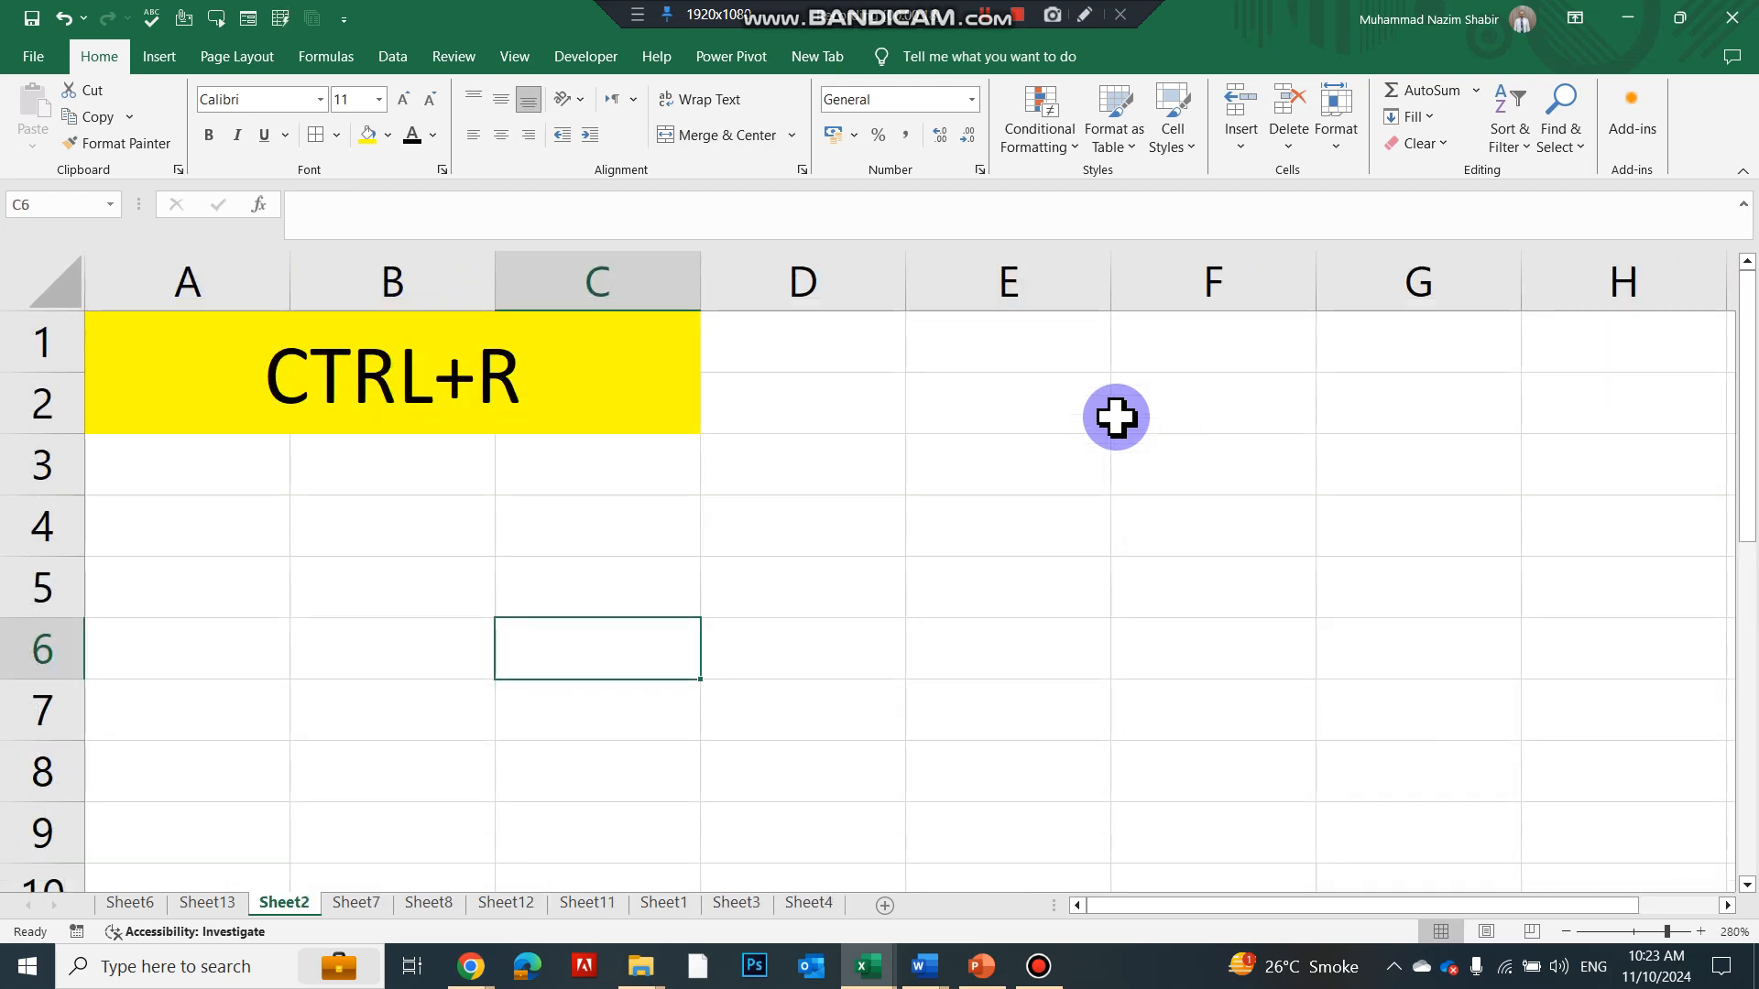
key("ctrl+Page_Up")
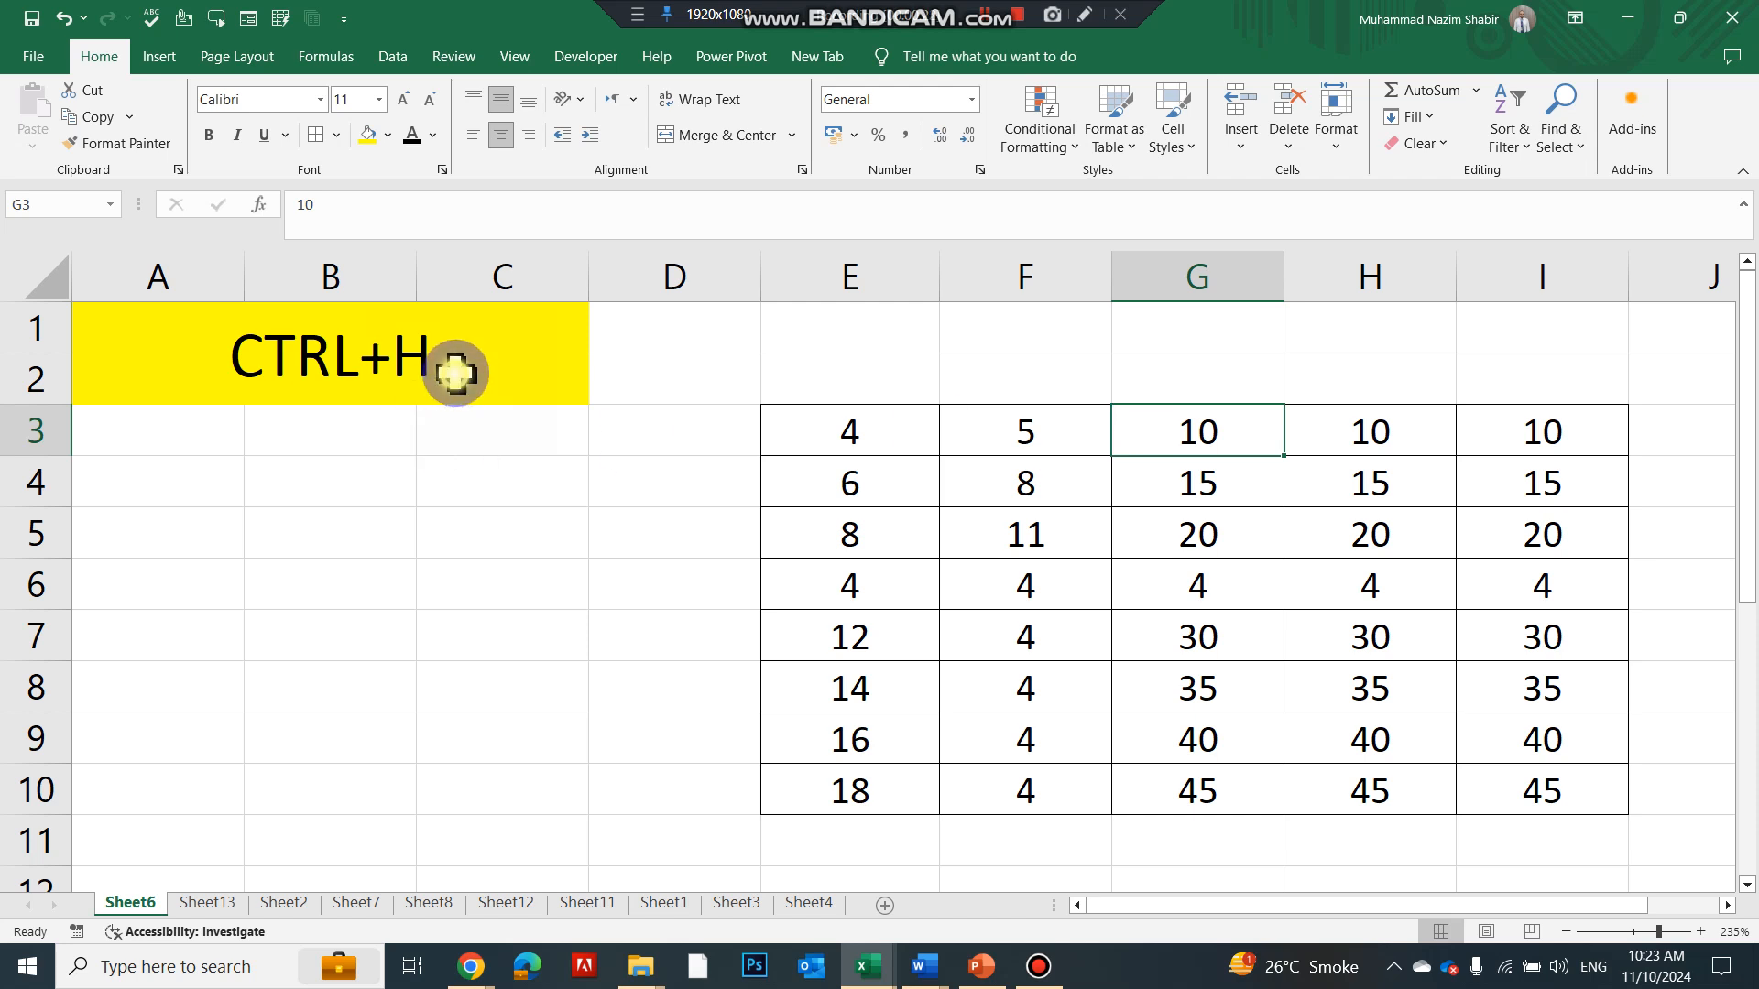
Fill cell E3 of the number table with Gold, Lighter 40%
left_click(454, 374)
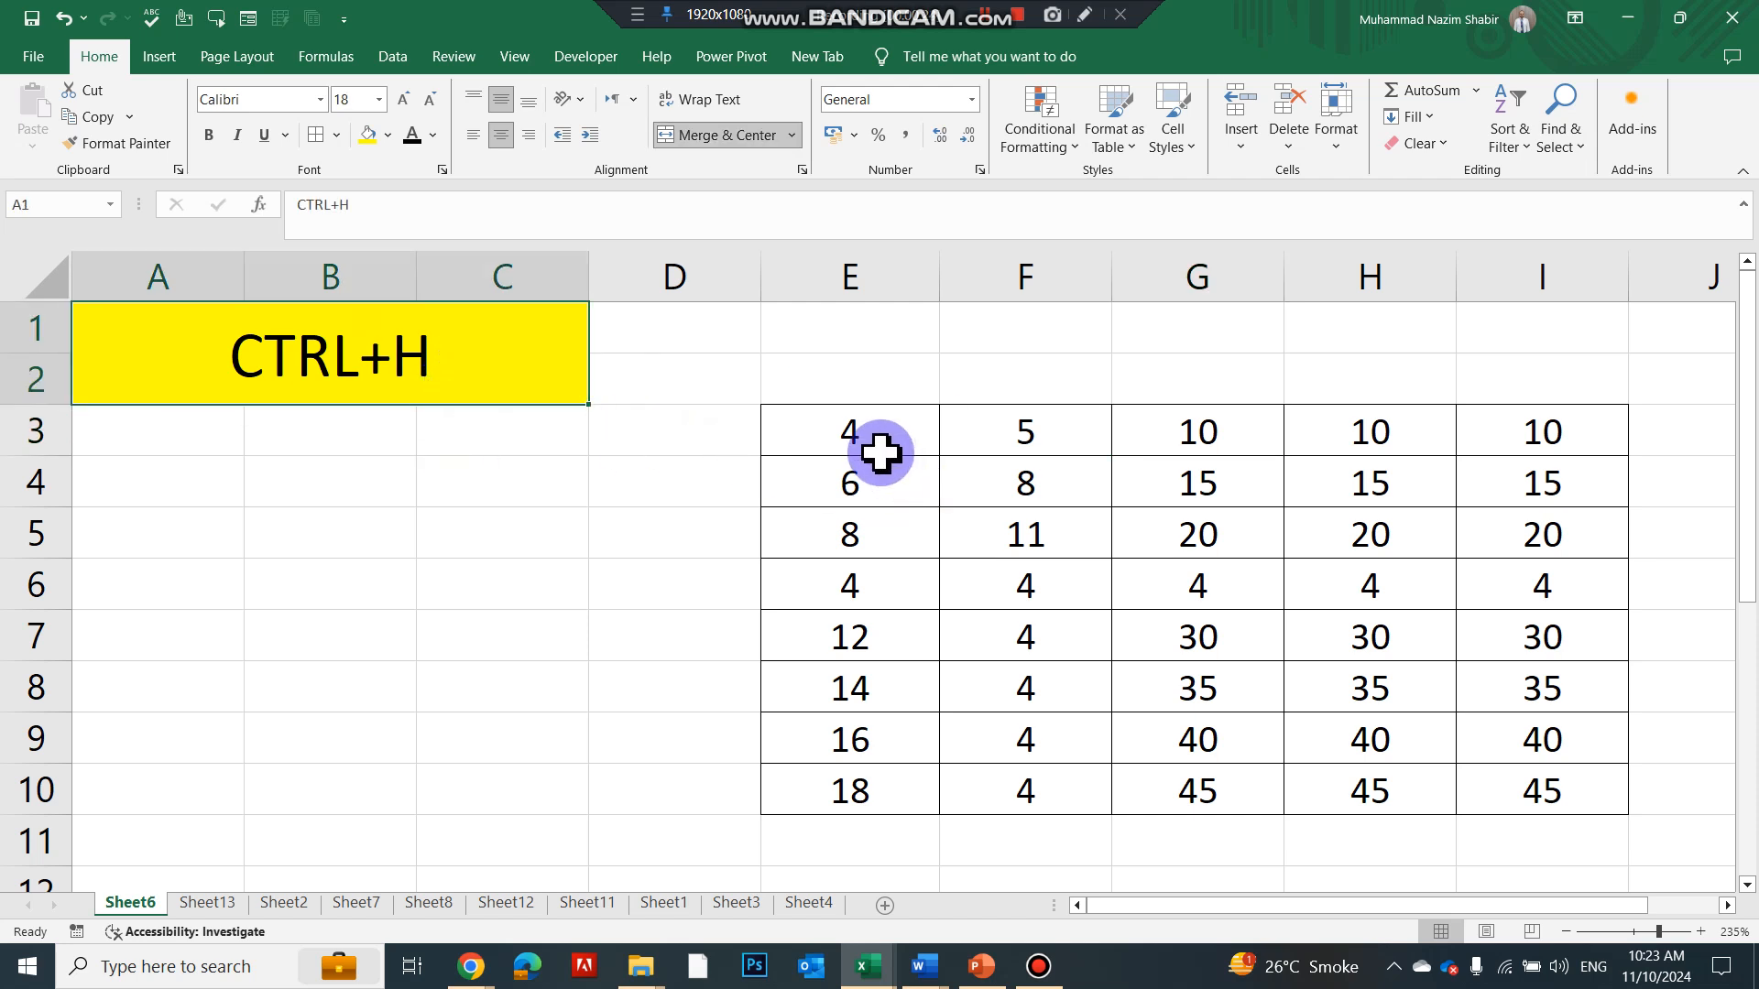
left_click_drag(864, 443, 1531, 773)
left_click(1037, 593)
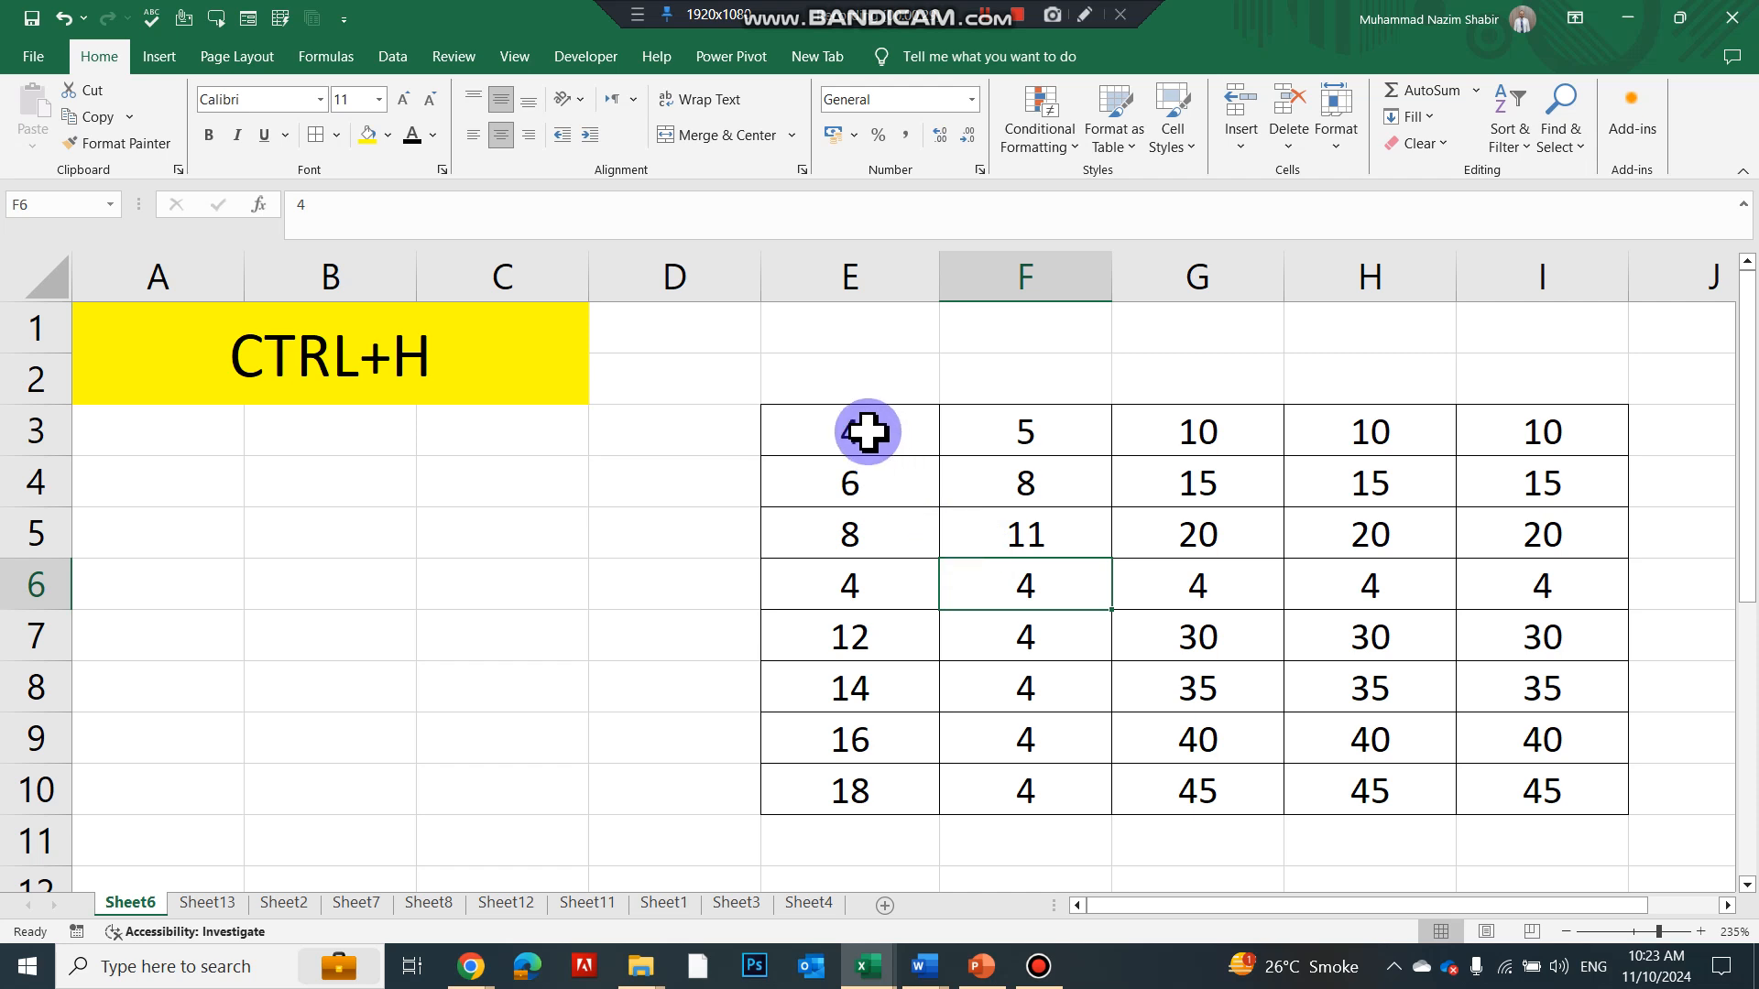
left_click(860, 434)
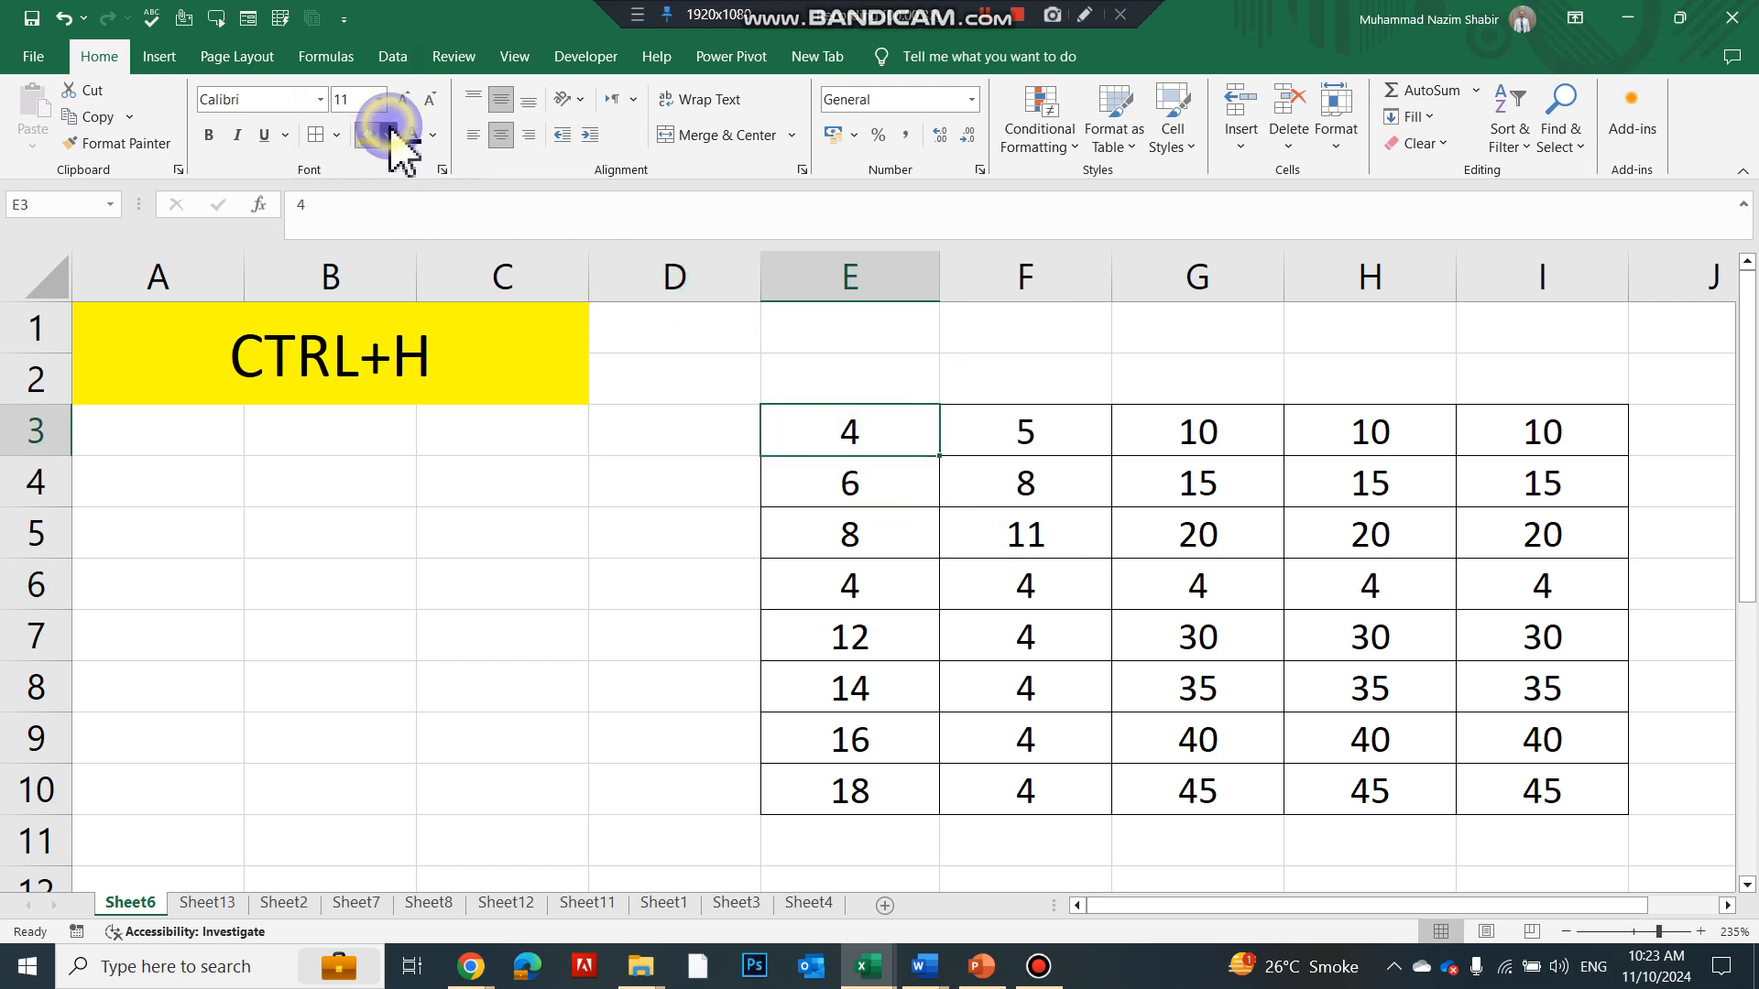
left_click(388, 135)
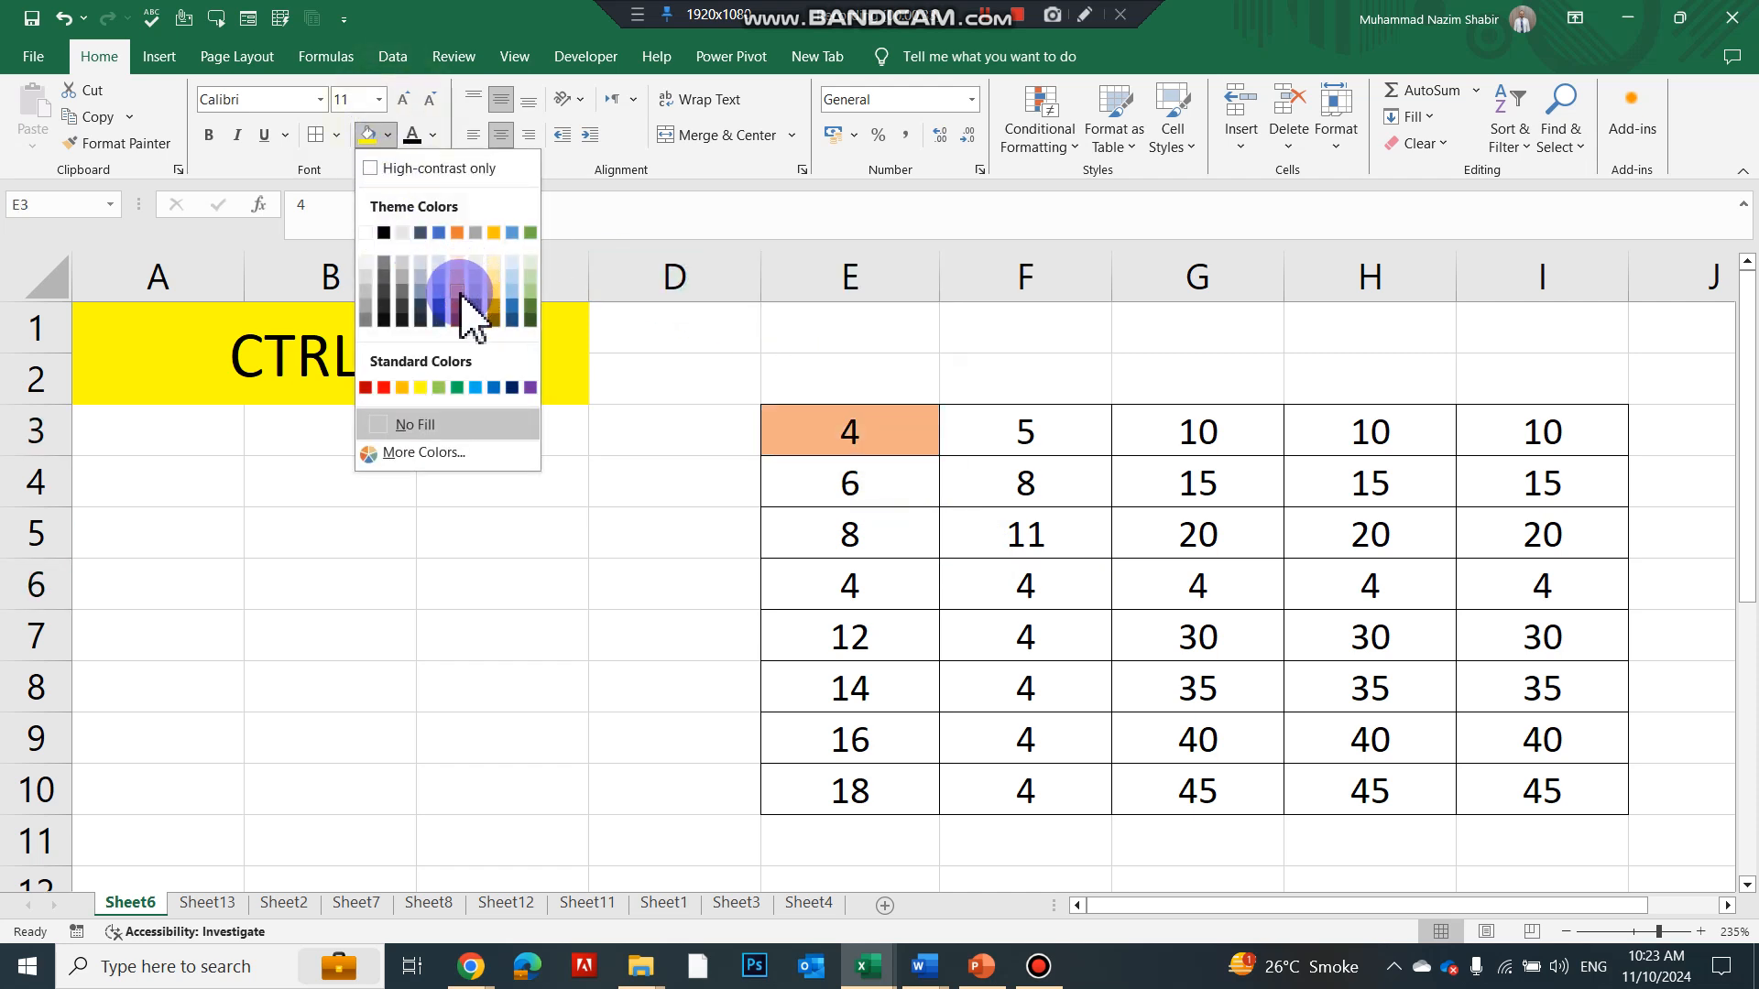
left_click(493, 289)
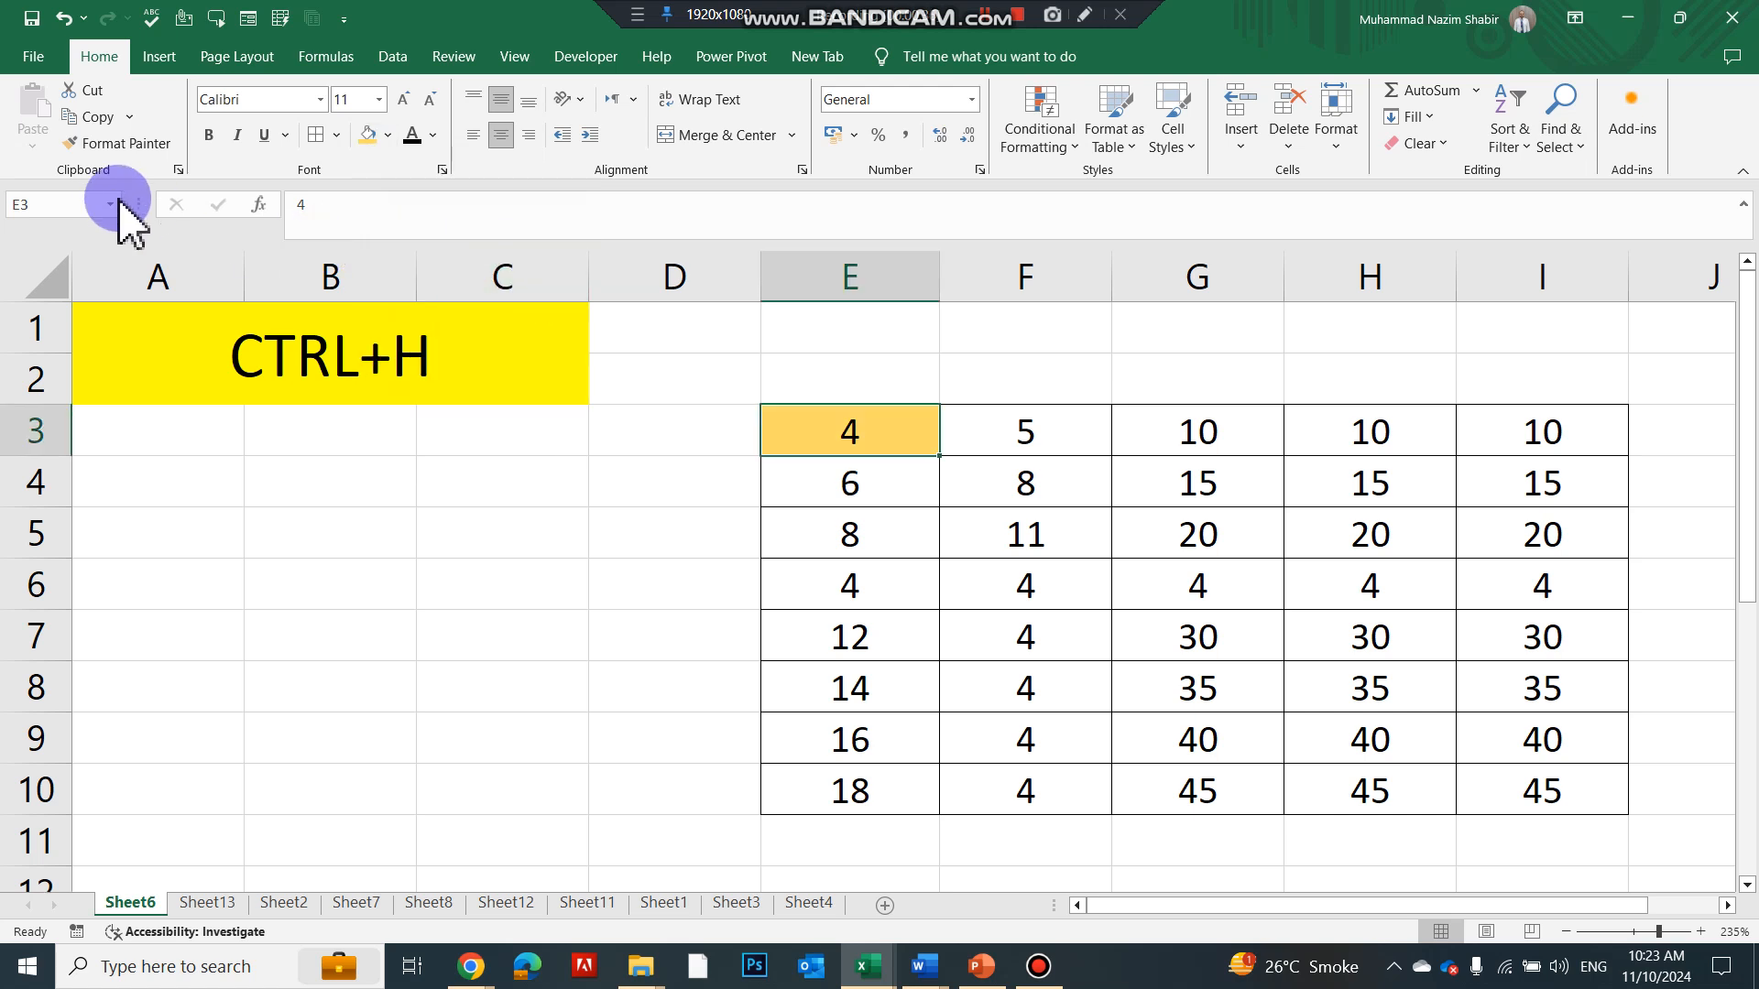
Copy E3's gold fill onto row E6:I6 and cells F7:F10
left_click(117, 144)
mouse_move(844, 575)
left_mouse_down()
mouse_move(1217, 604)
mouse_move(1525, 563)
left_mouse_up()
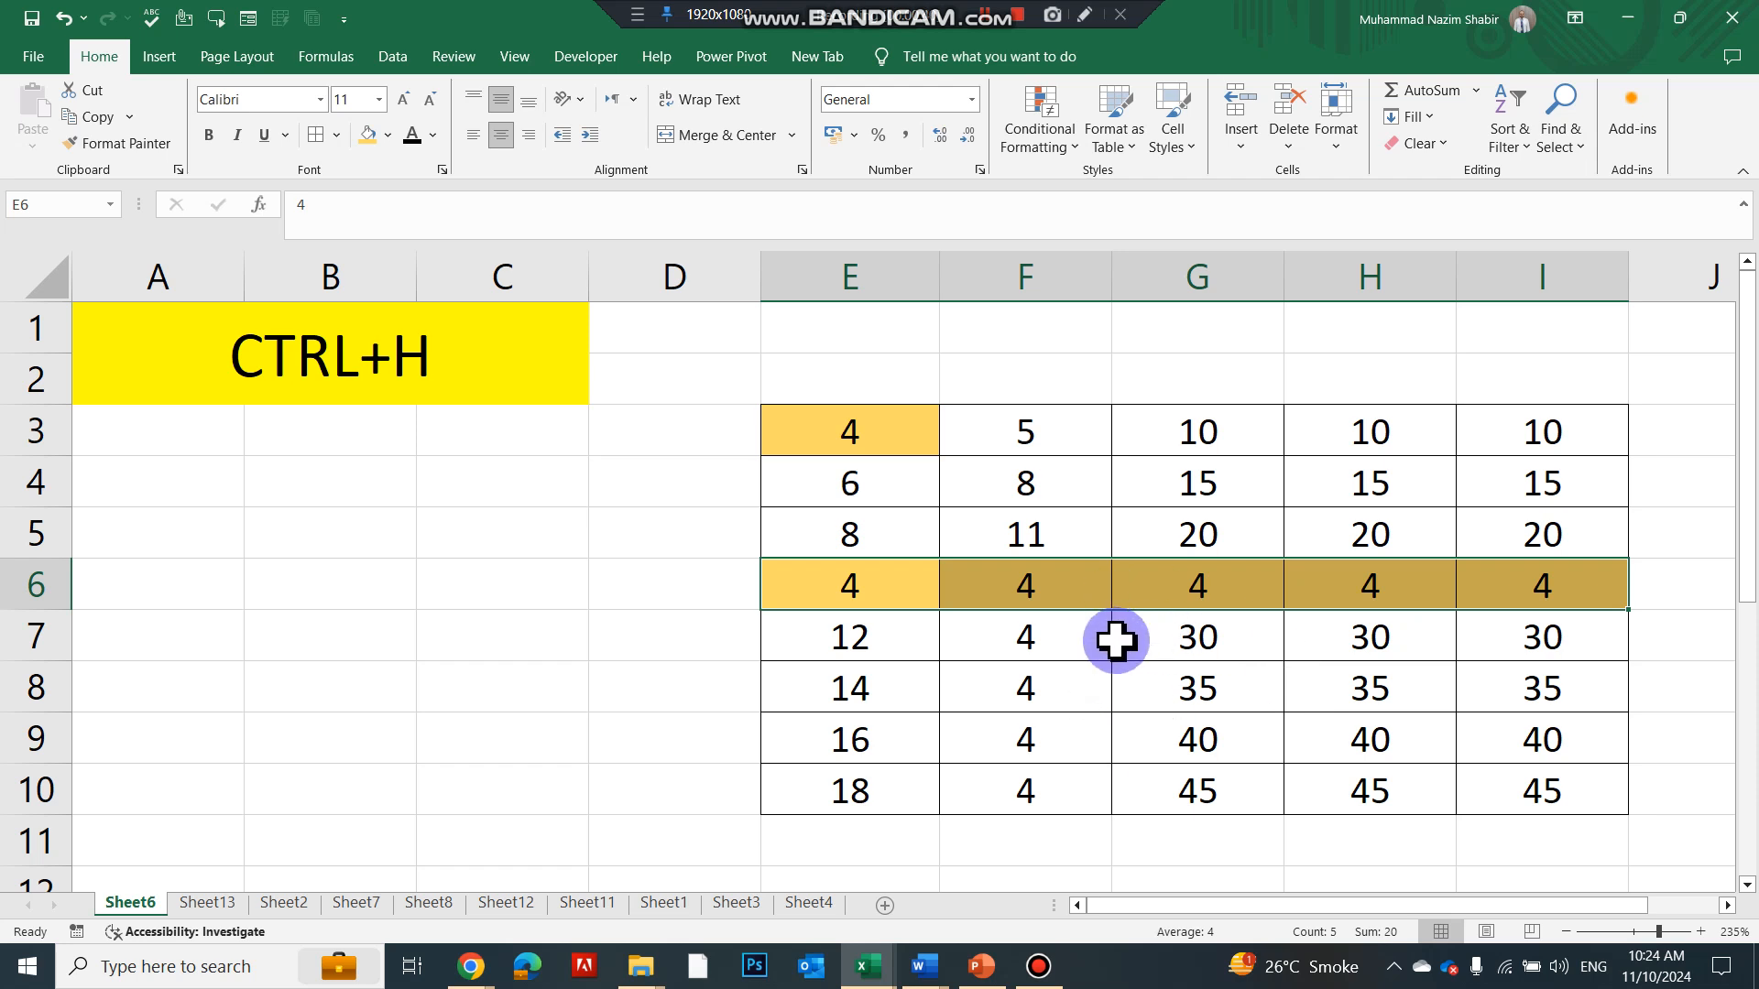
left_click_drag(1038, 654, 1045, 806)
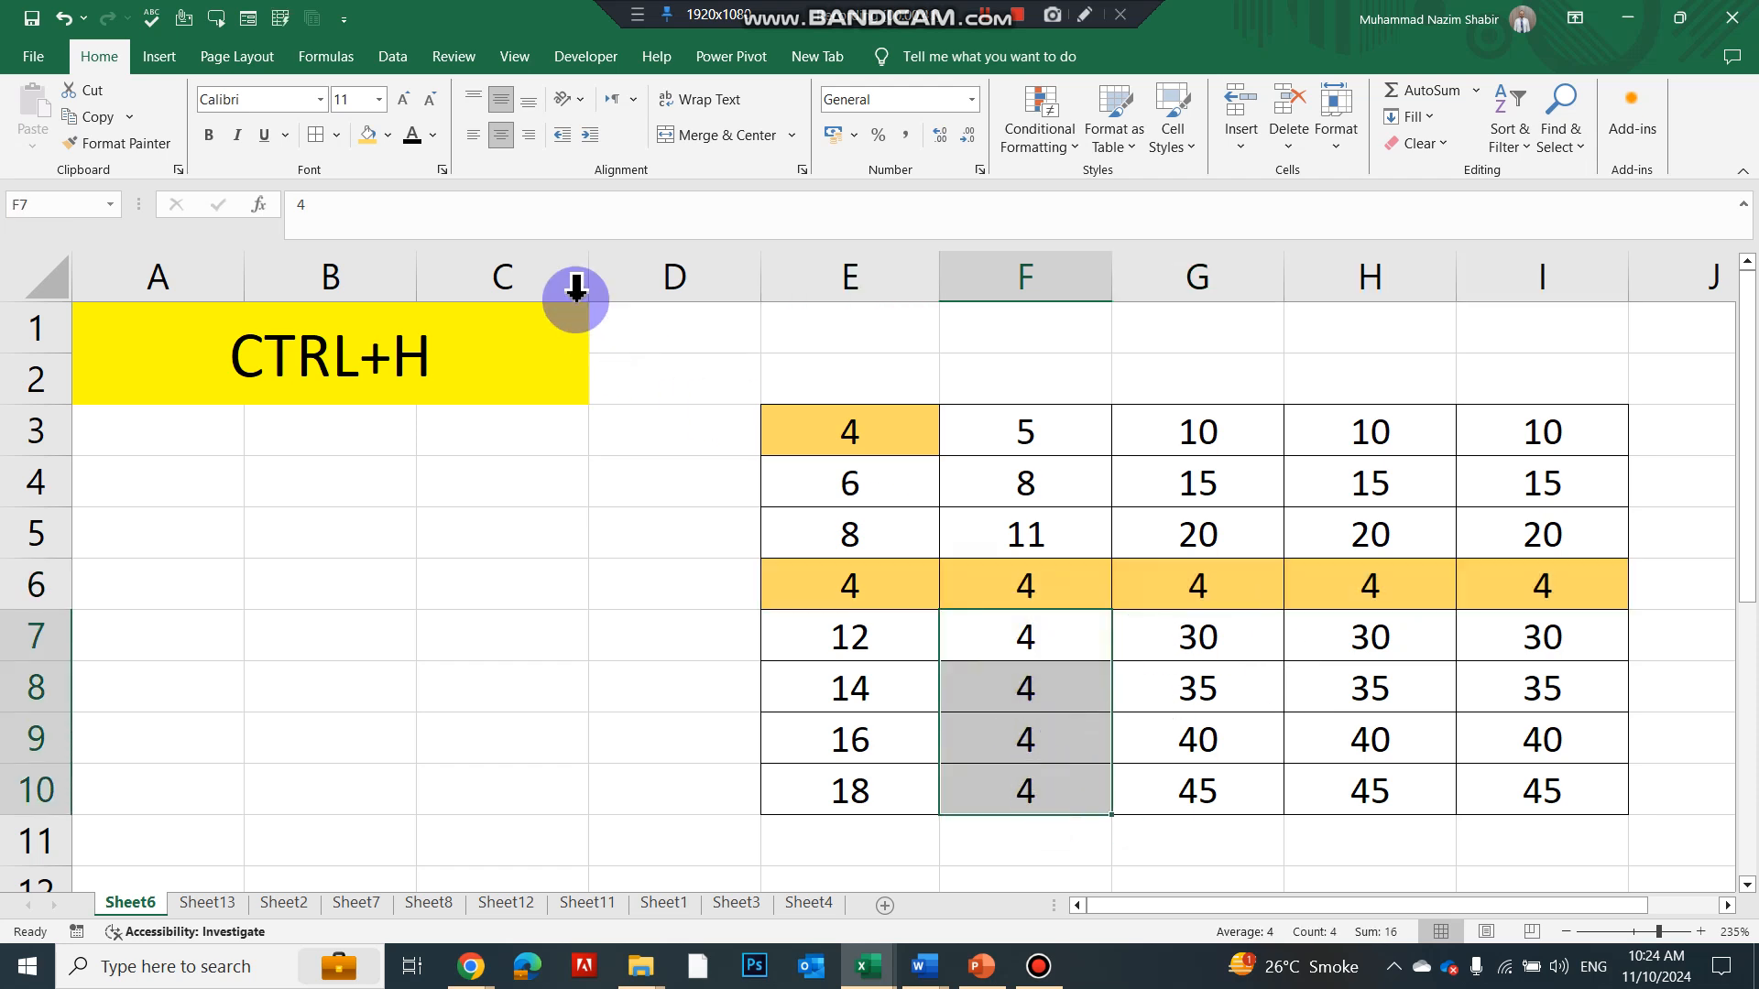
left_click(365, 138)
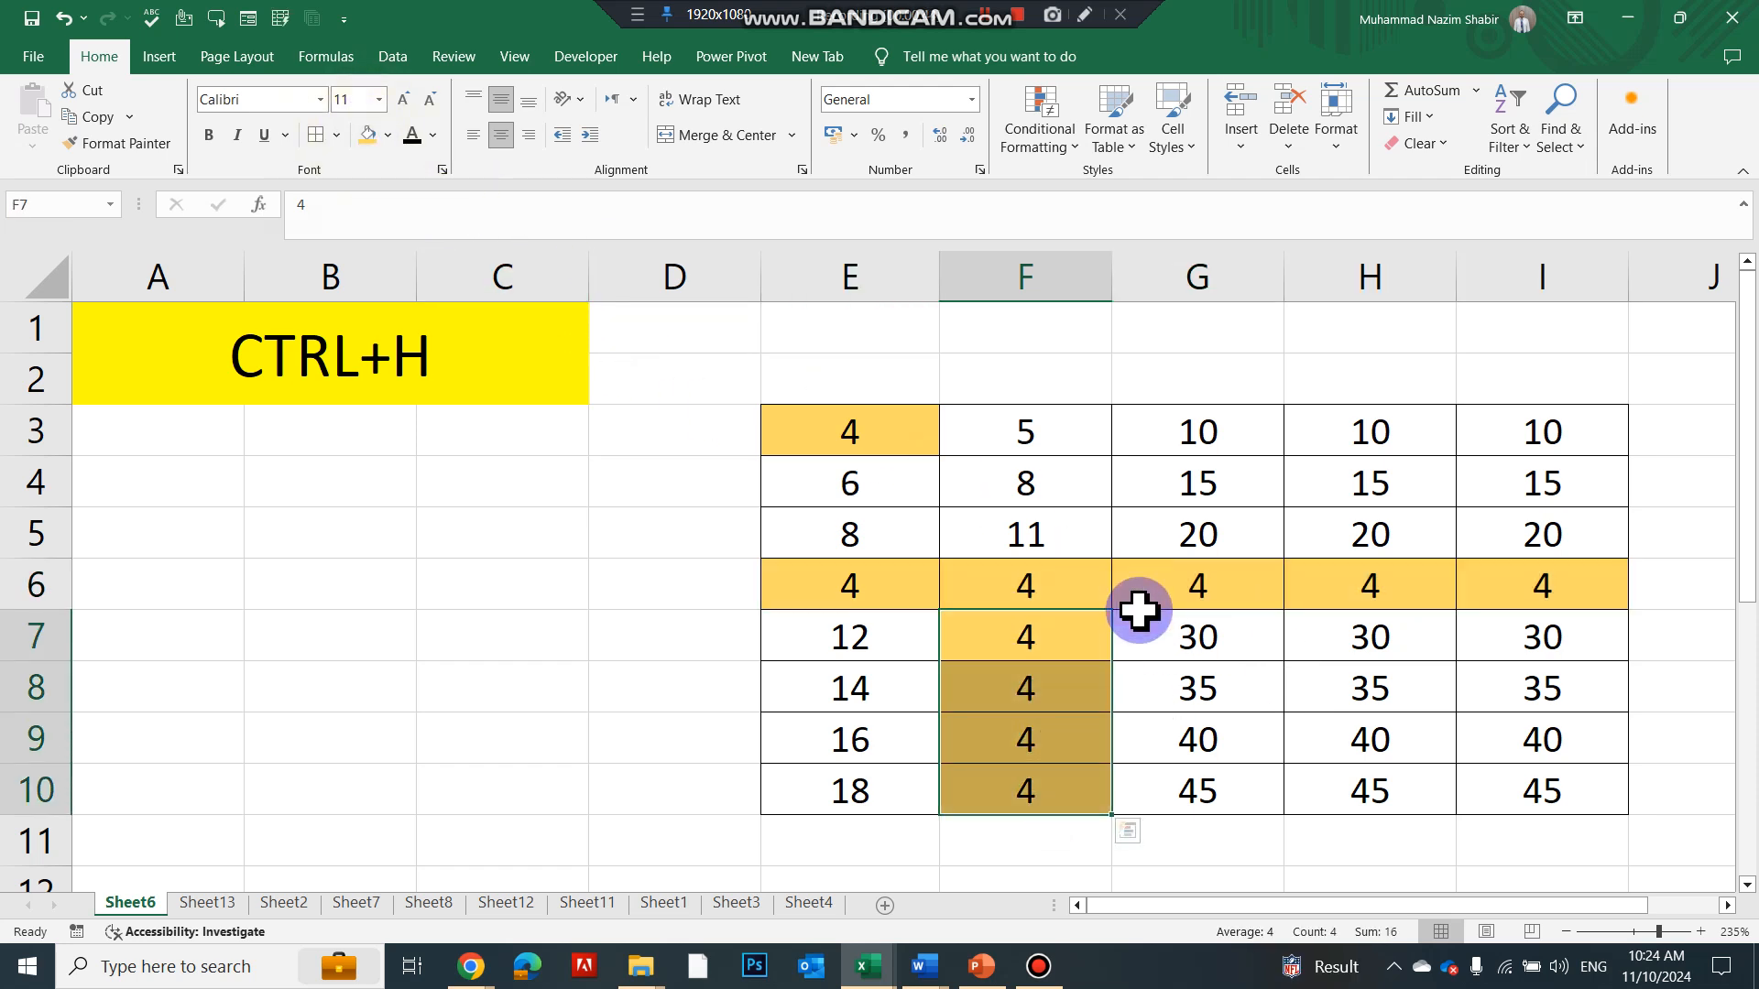
left_click(1142, 542)
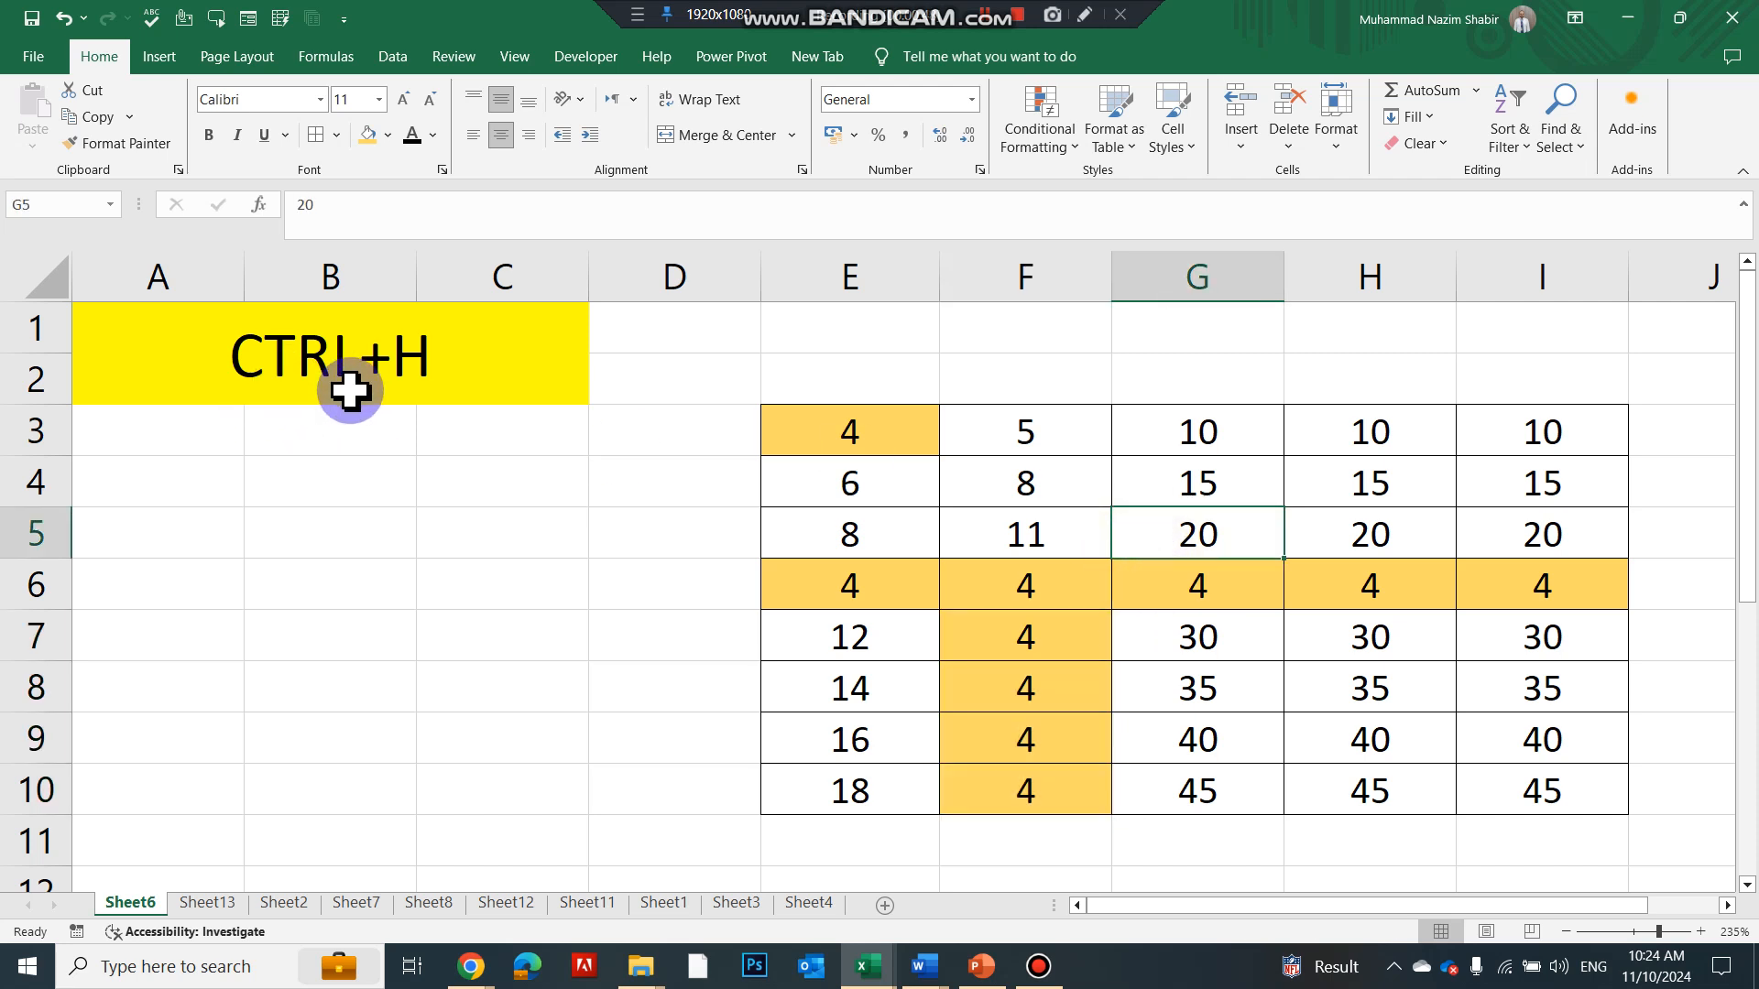
key("ctrl+h")
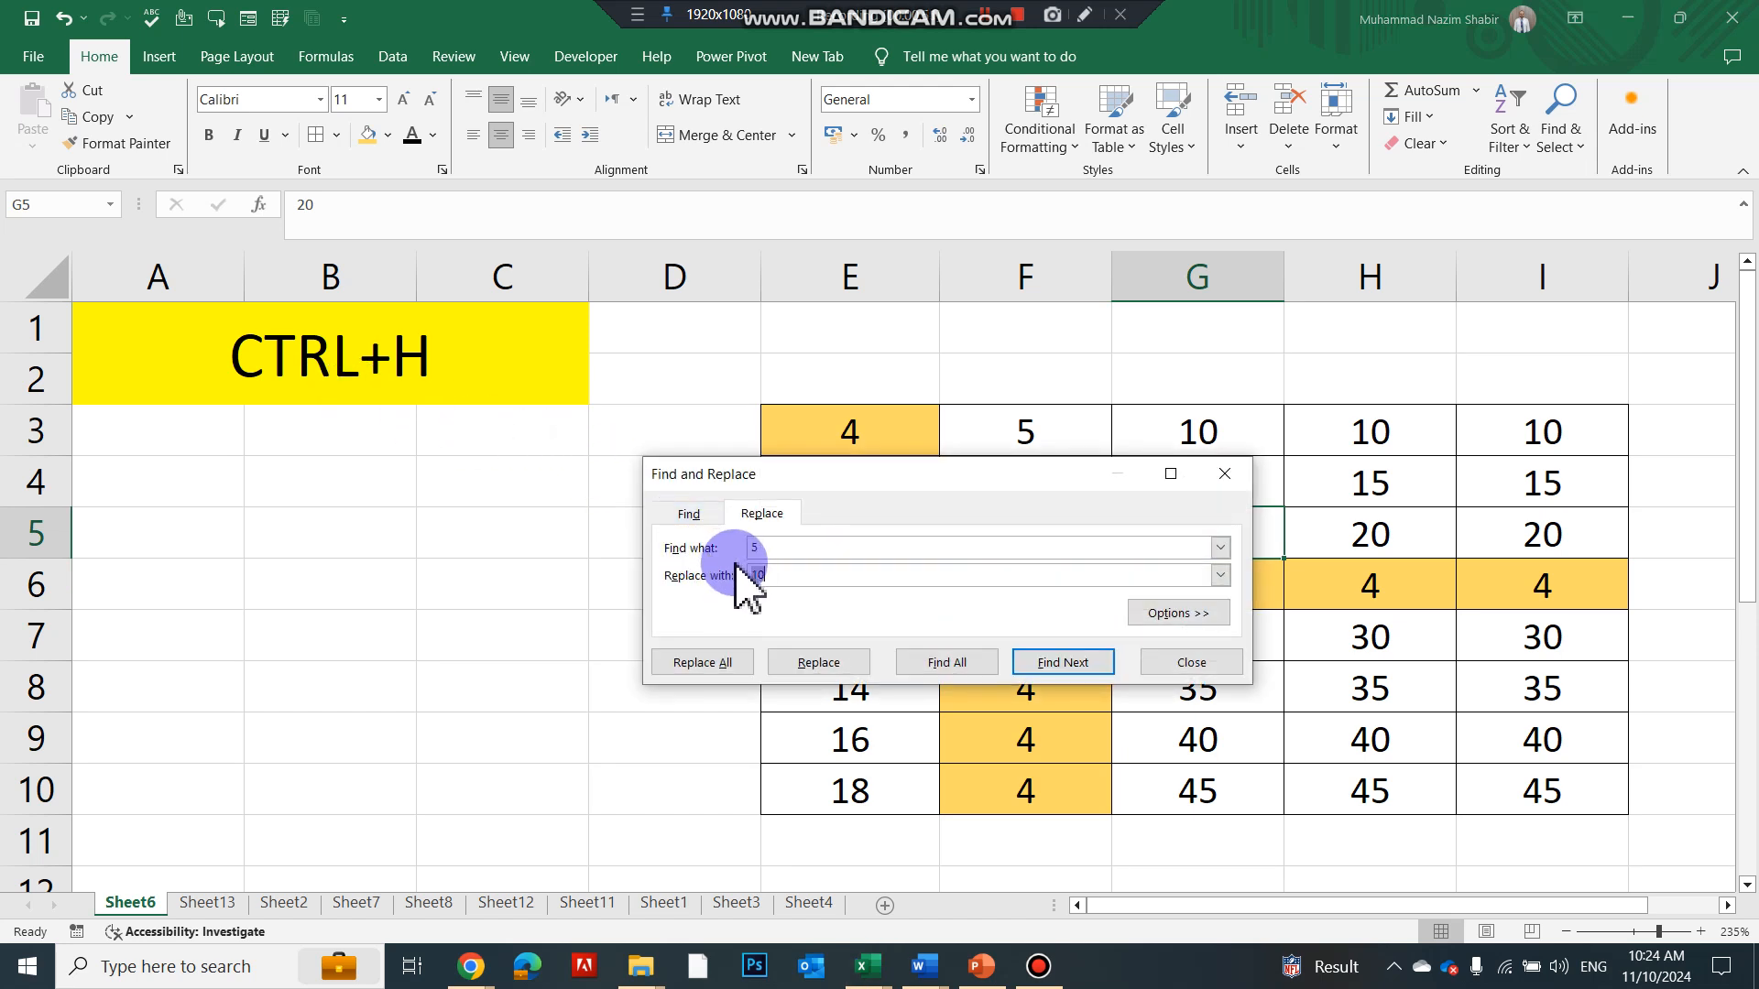
Replace All 4 with 100 on Sheet6, making 17 replacements so 14 becomes 1100
left_click(792, 547)
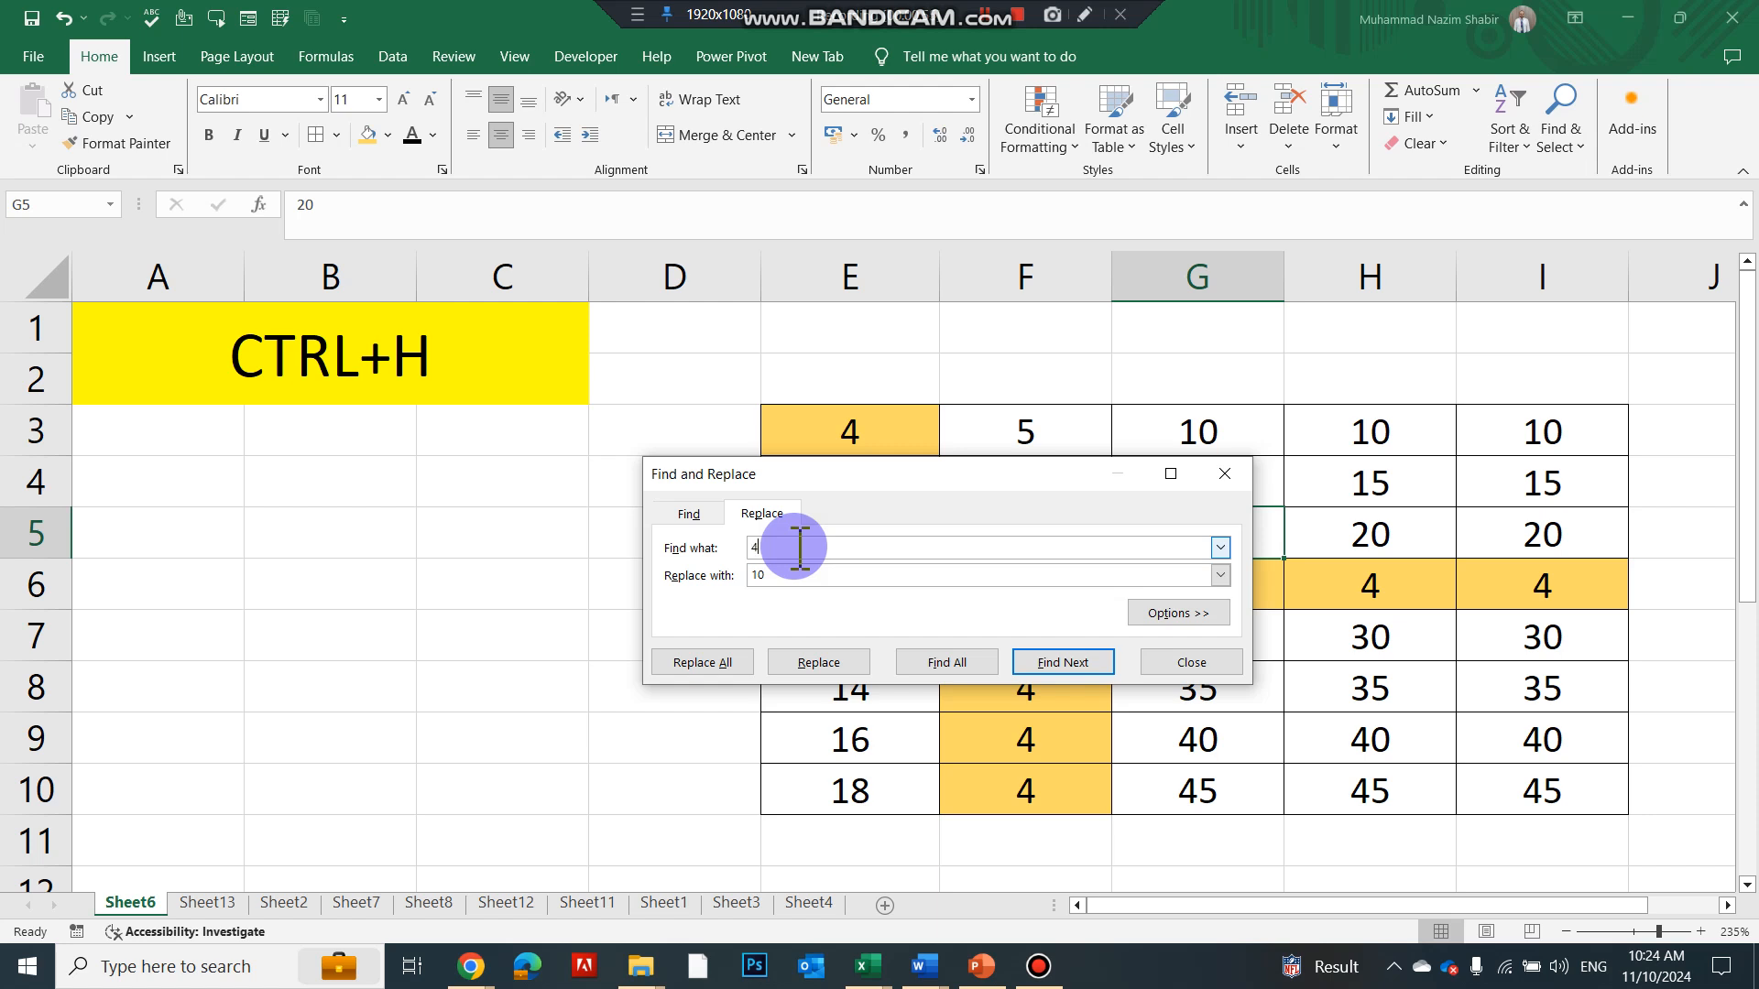
type("4")
left_click(784, 577)
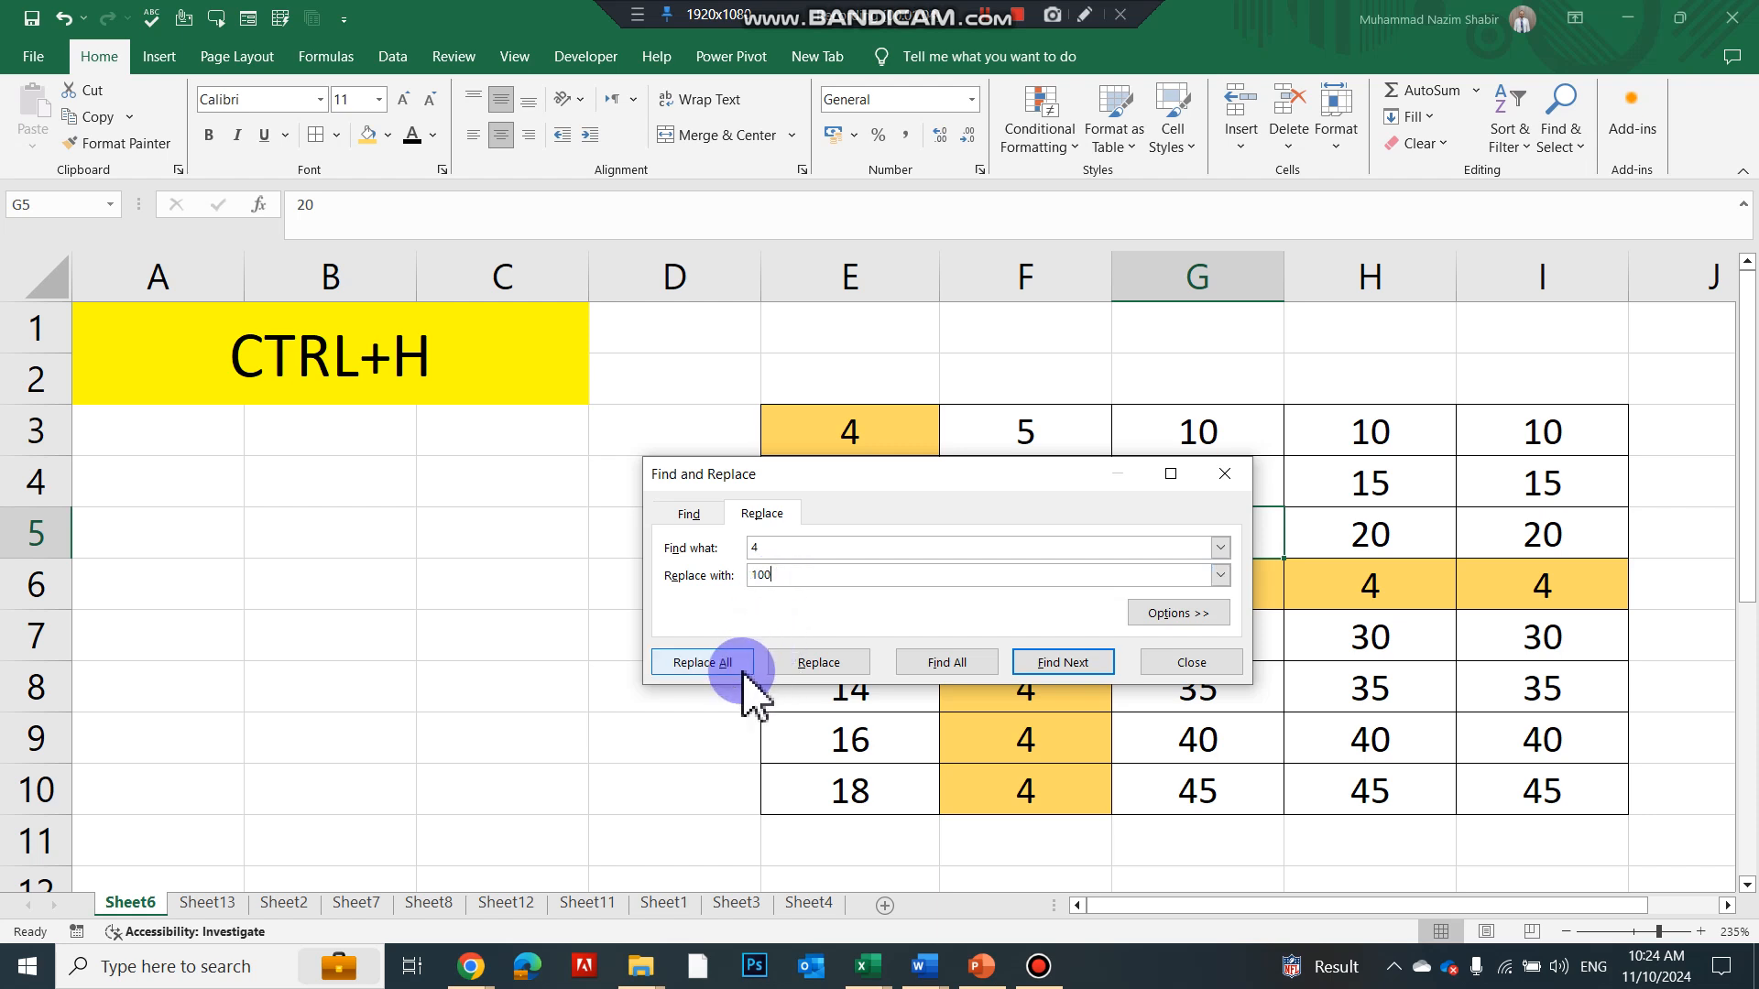
left_click(742, 670)
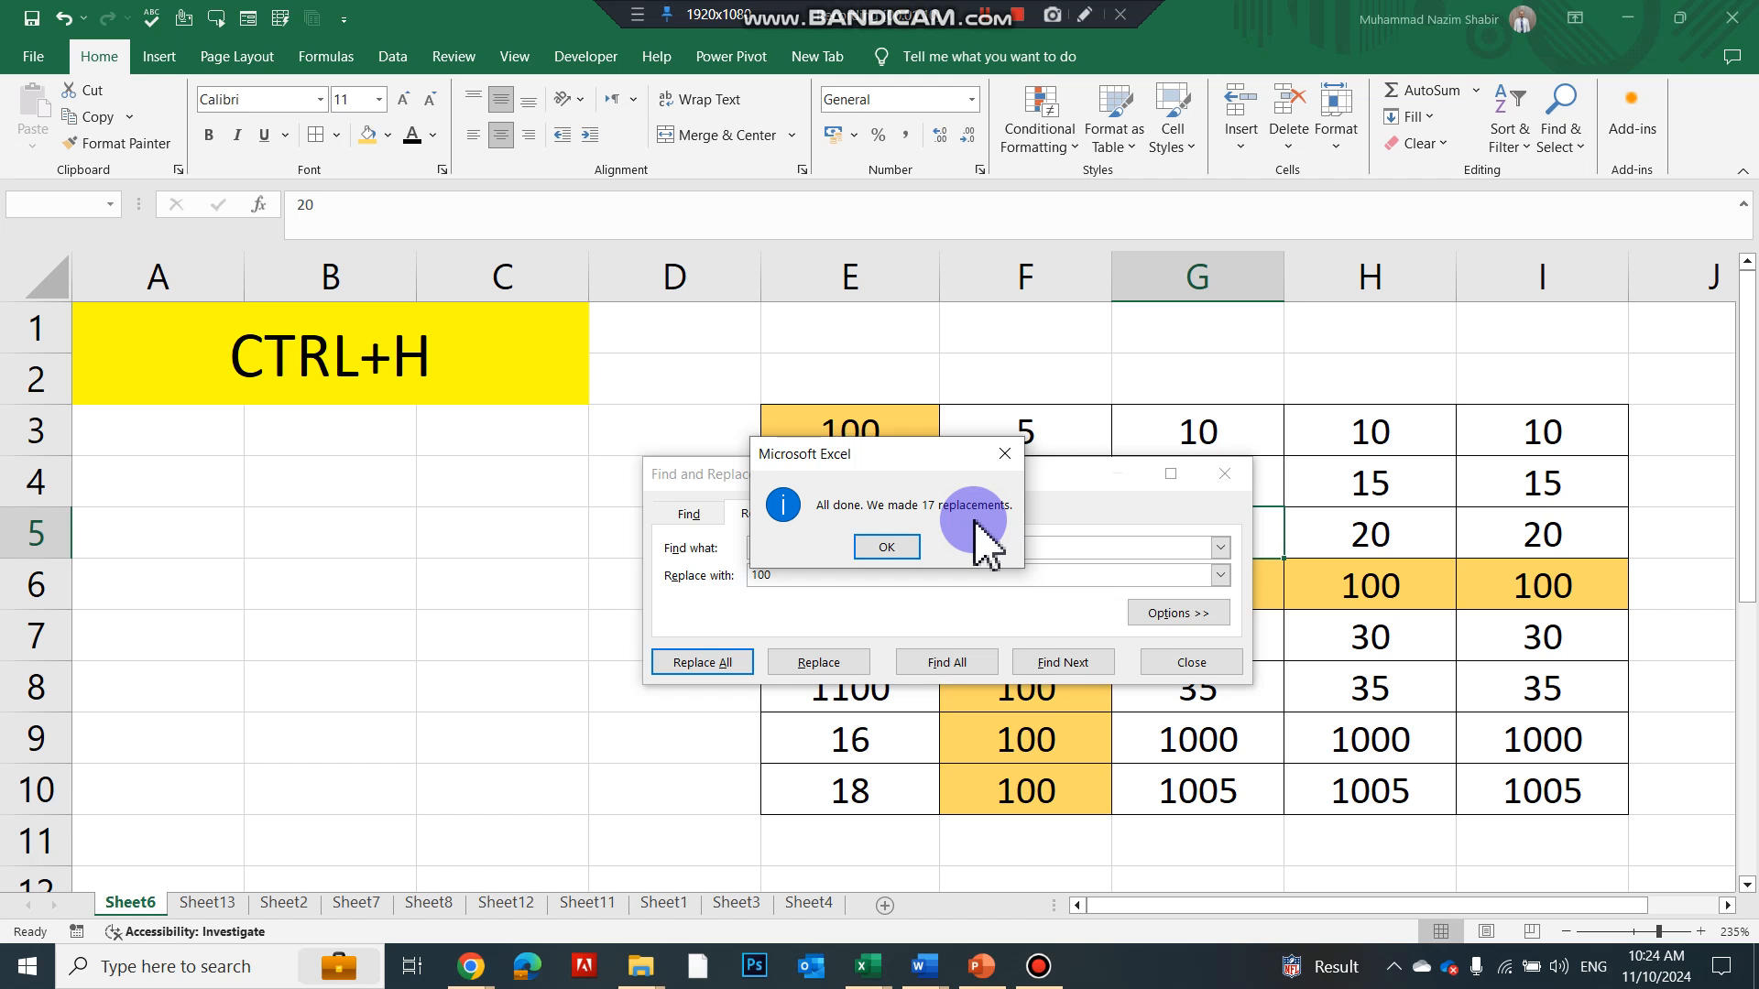
left_click(893, 550)
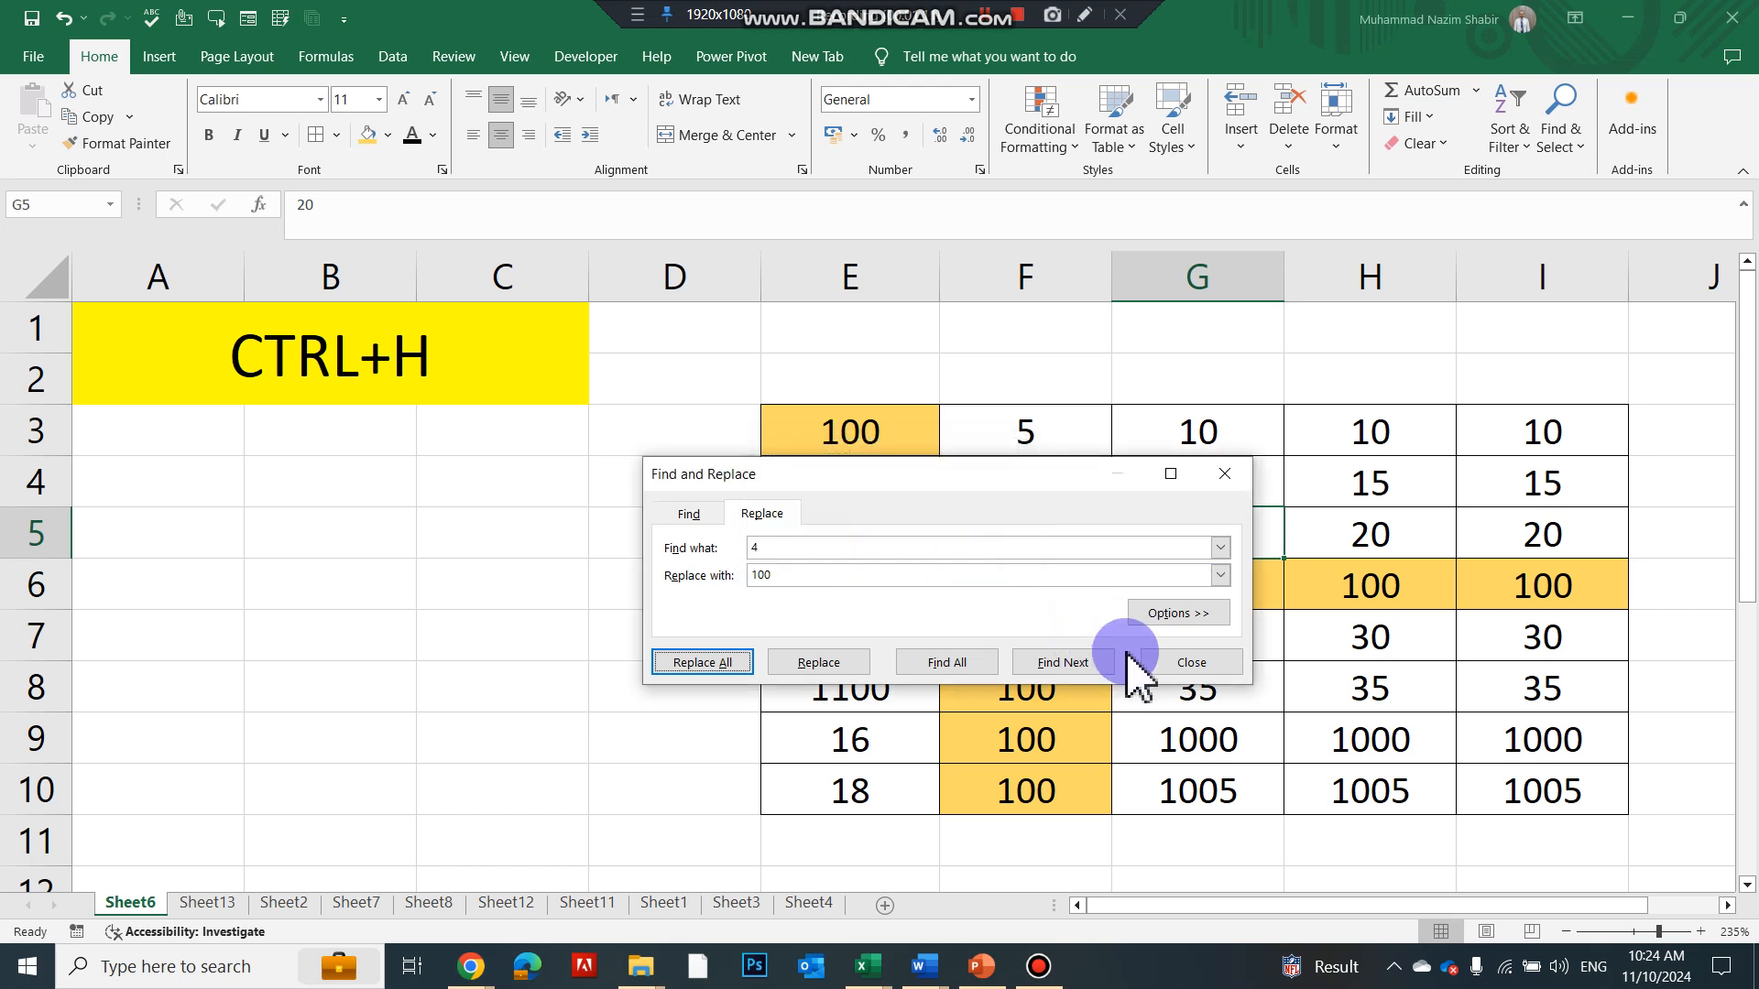
left_click(1191, 662)
left_click(877, 438)
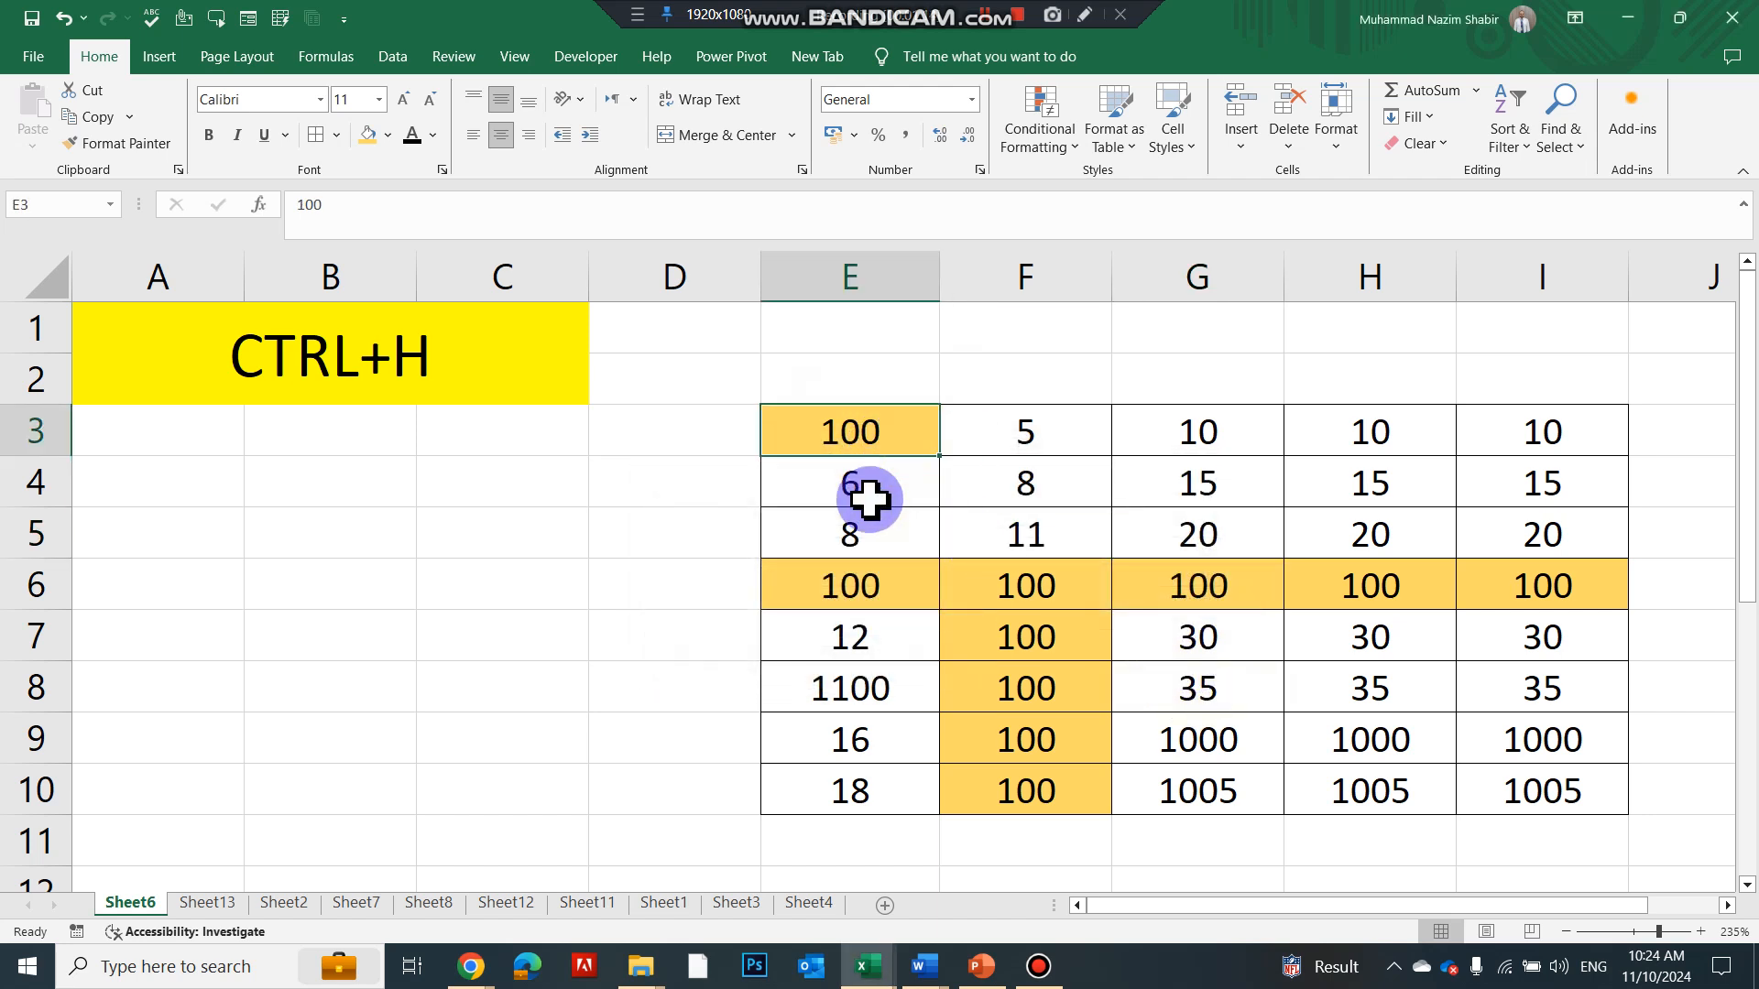
Give cells G5:I5 a light green fill
left_click(878, 577)
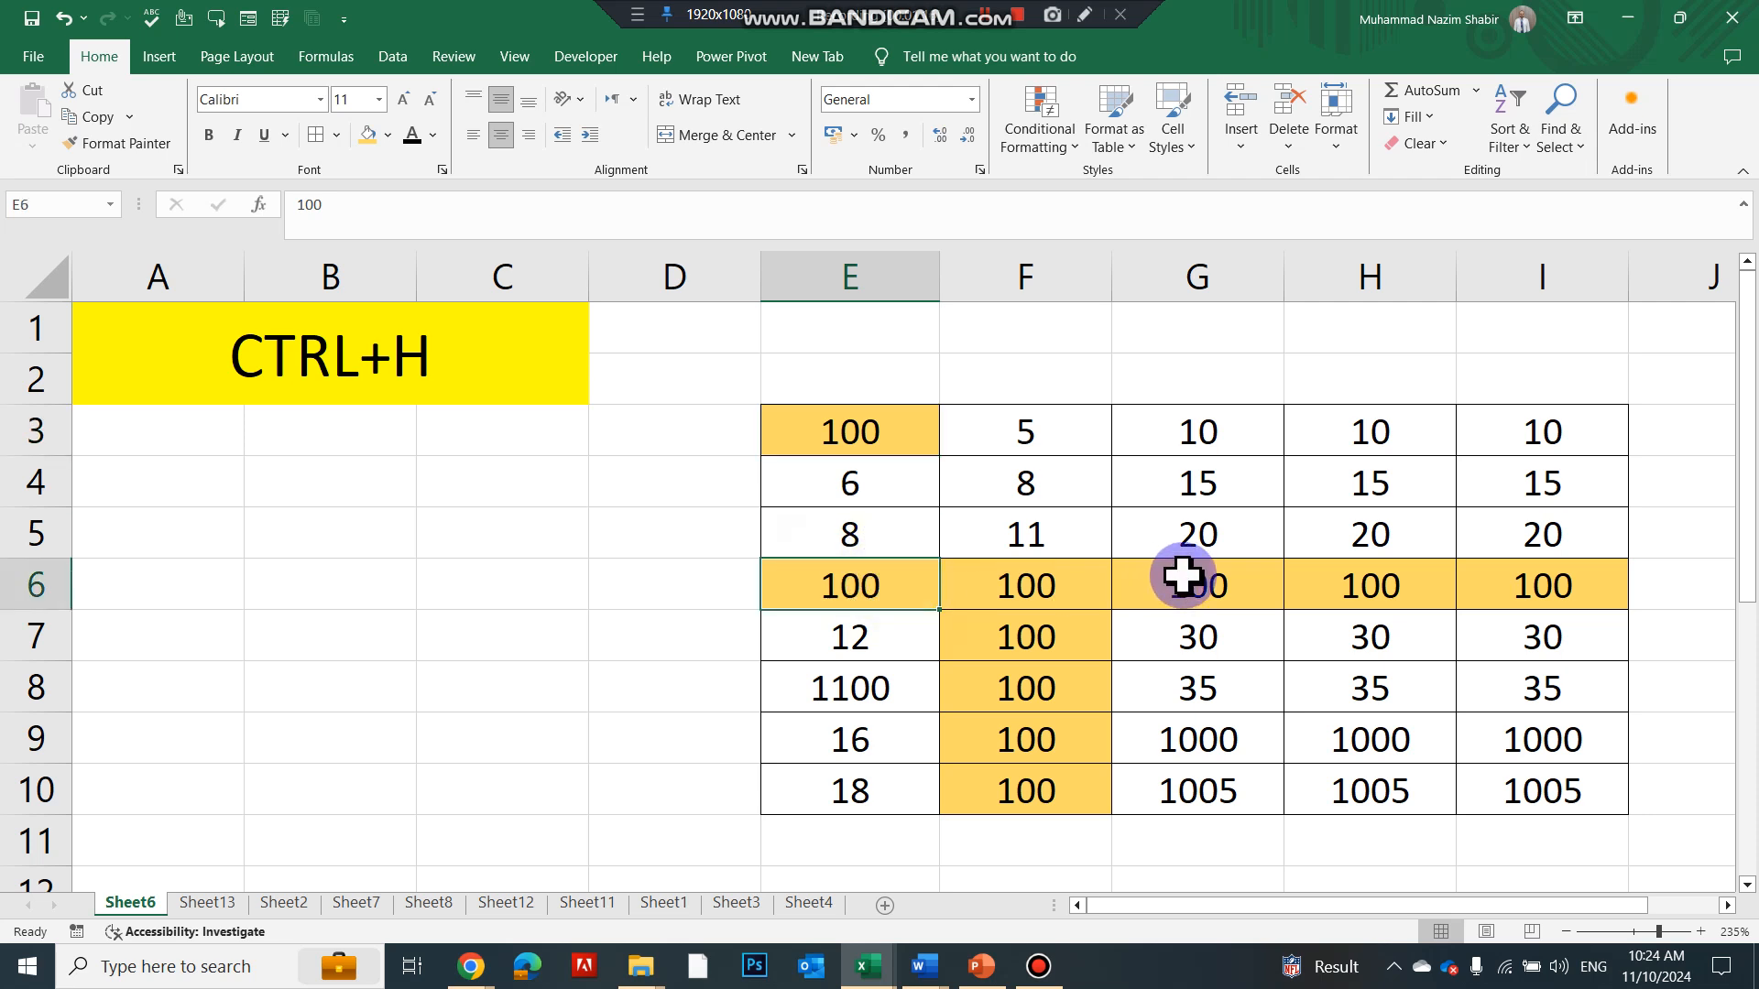
left_click(1182, 575)
left_click(1374, 585)
left_click(1548, 568)
left_click_drag(1211, 539, 1516, 524)
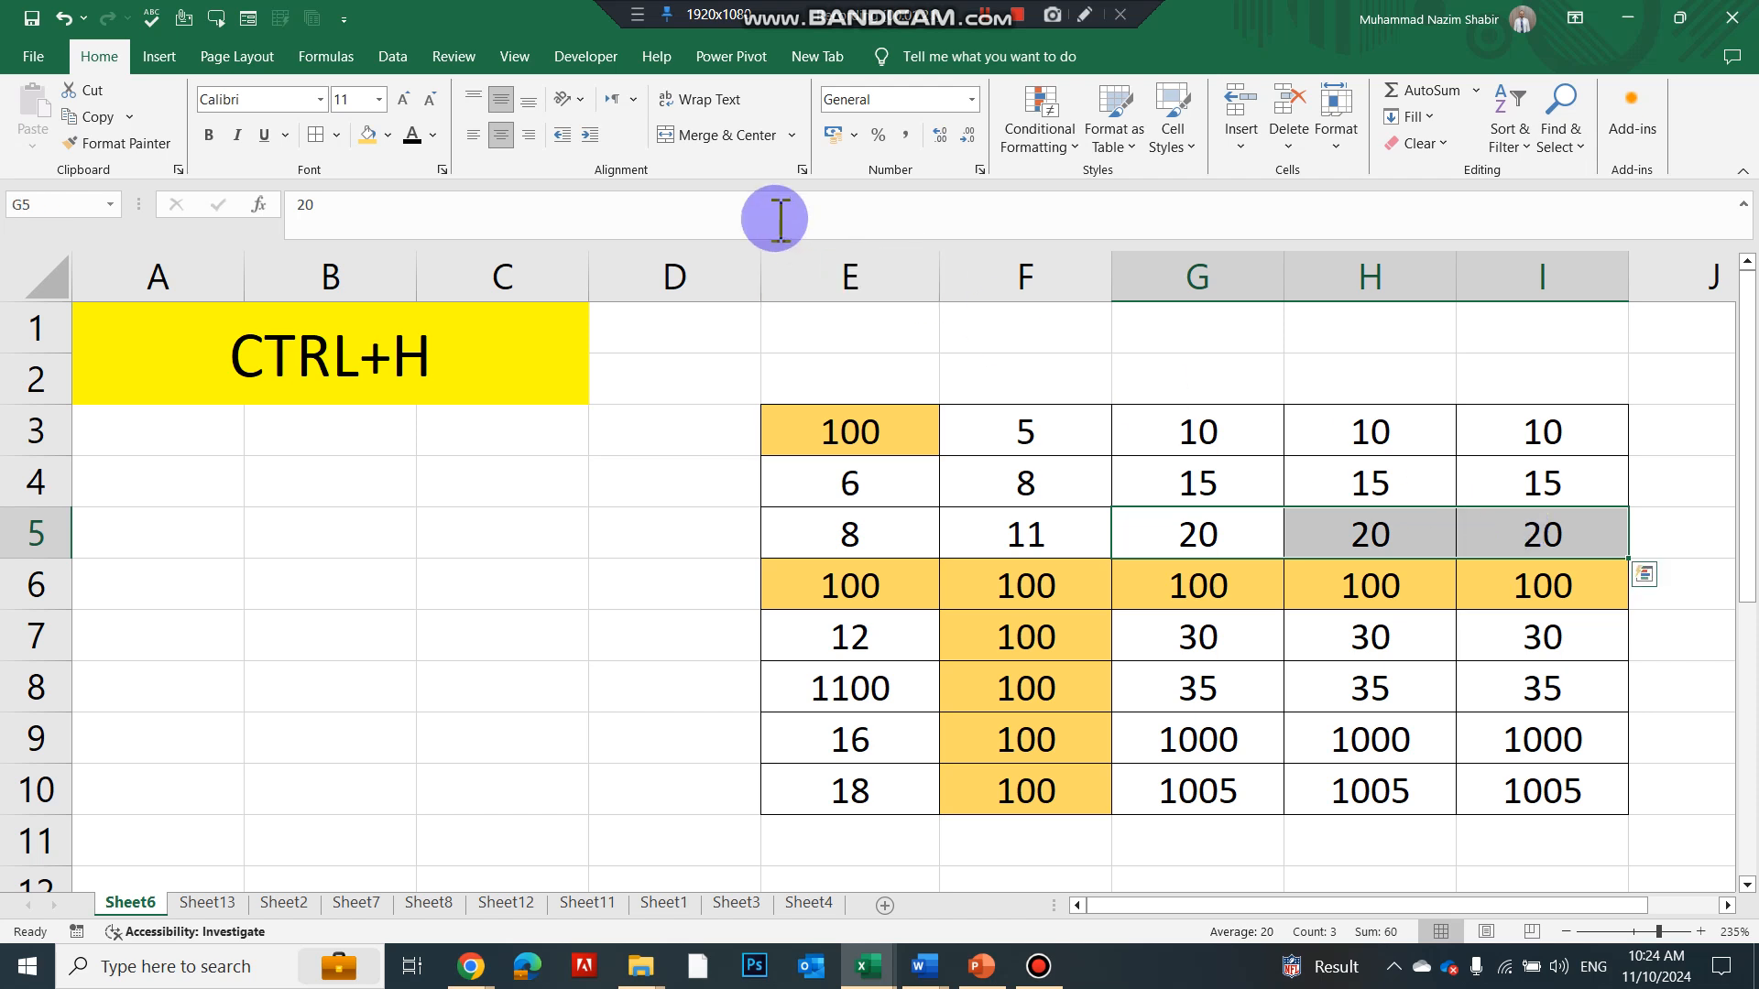
left_click(387, 135)
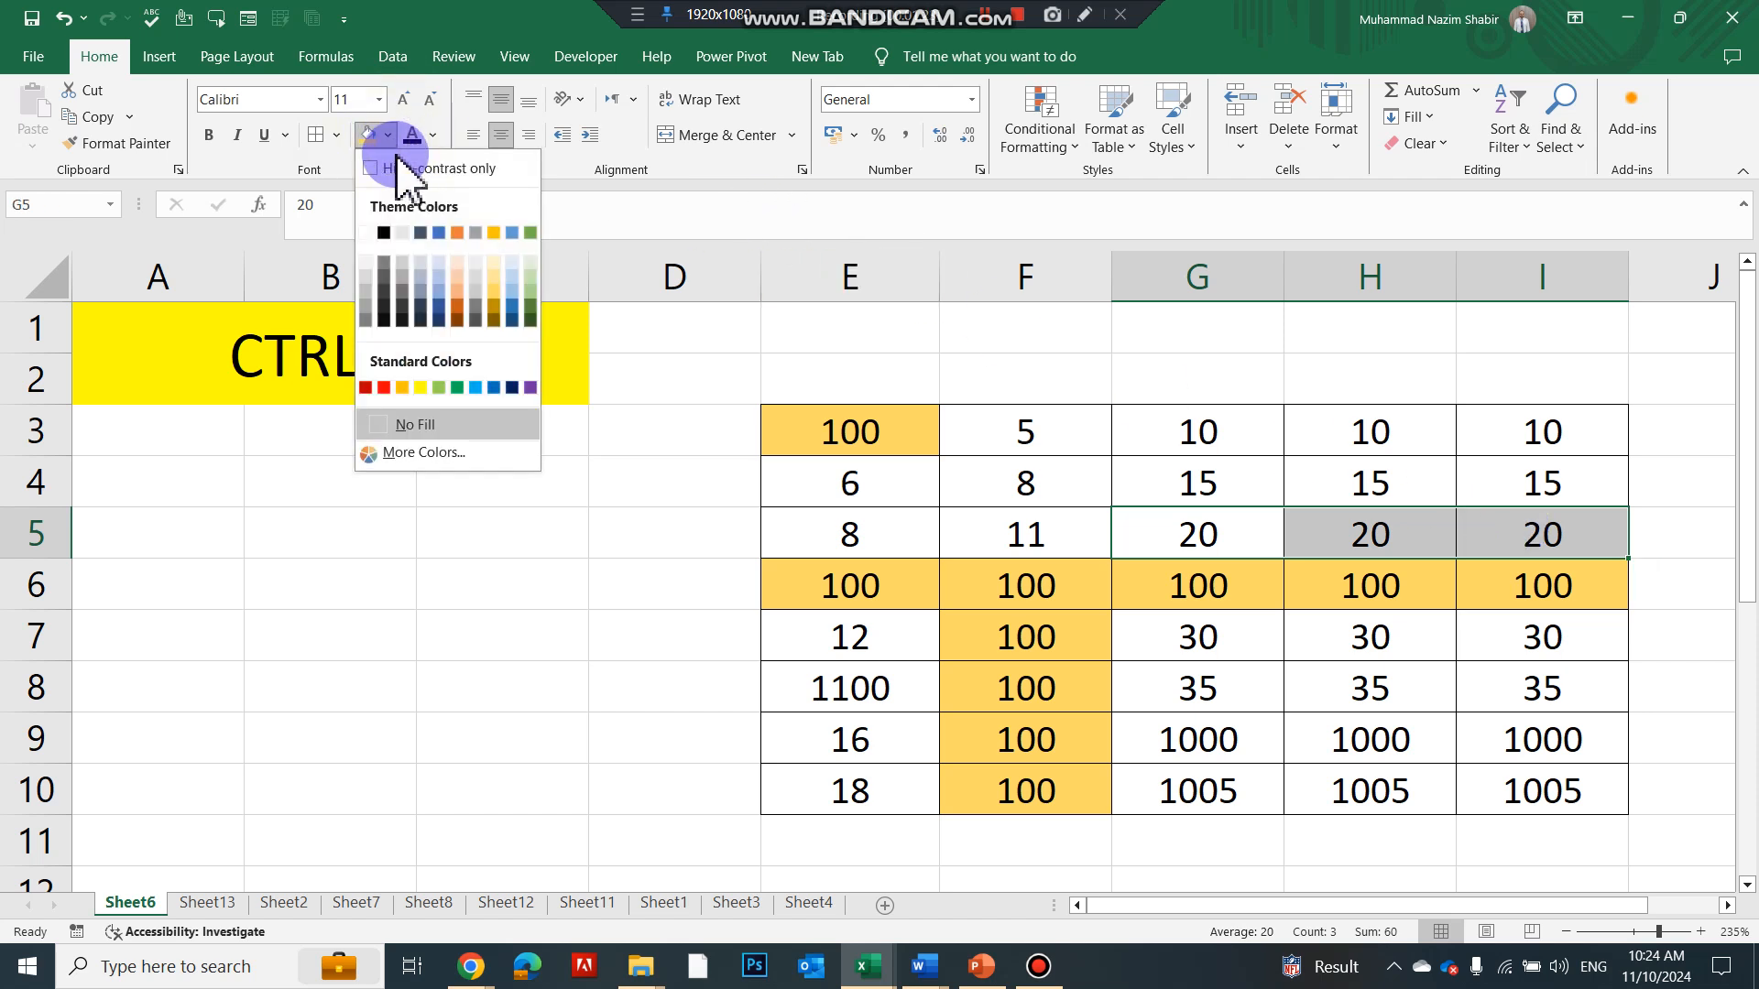
left_click(528, 281)
Replace every 20 in the number table with 50, then check the 50s in G5:I5
left_click_drag(824, 420, 1523, 778)
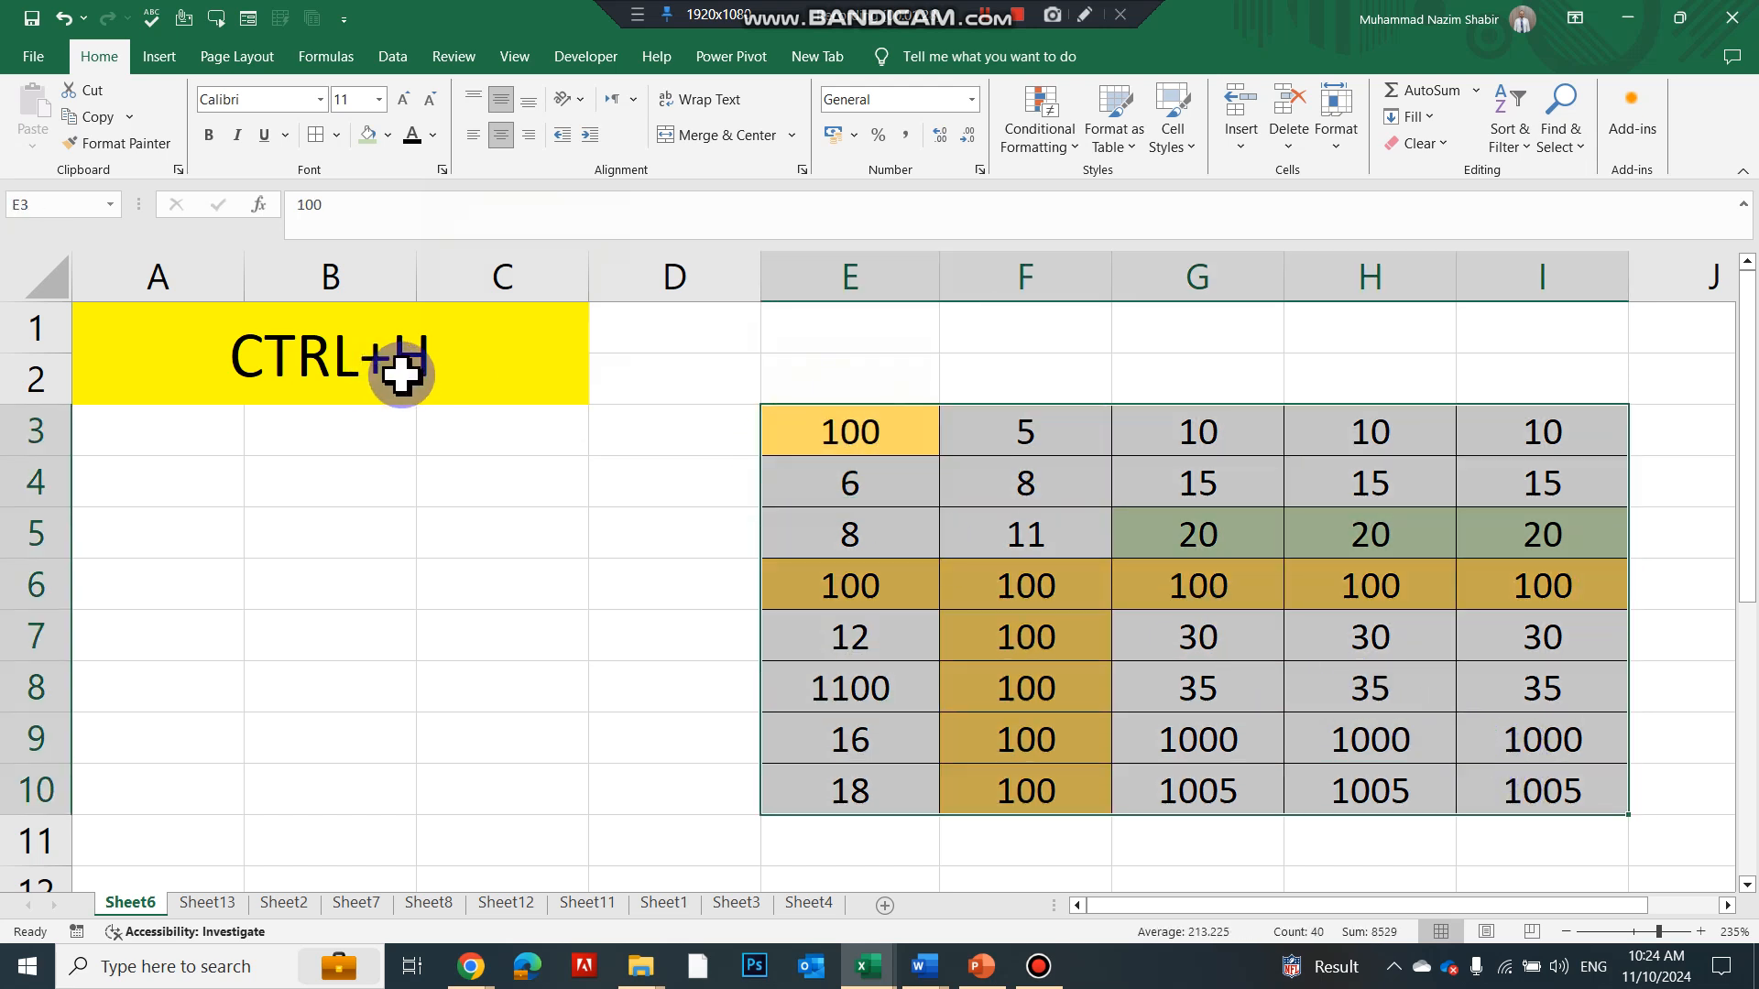
key("ctrl+h")
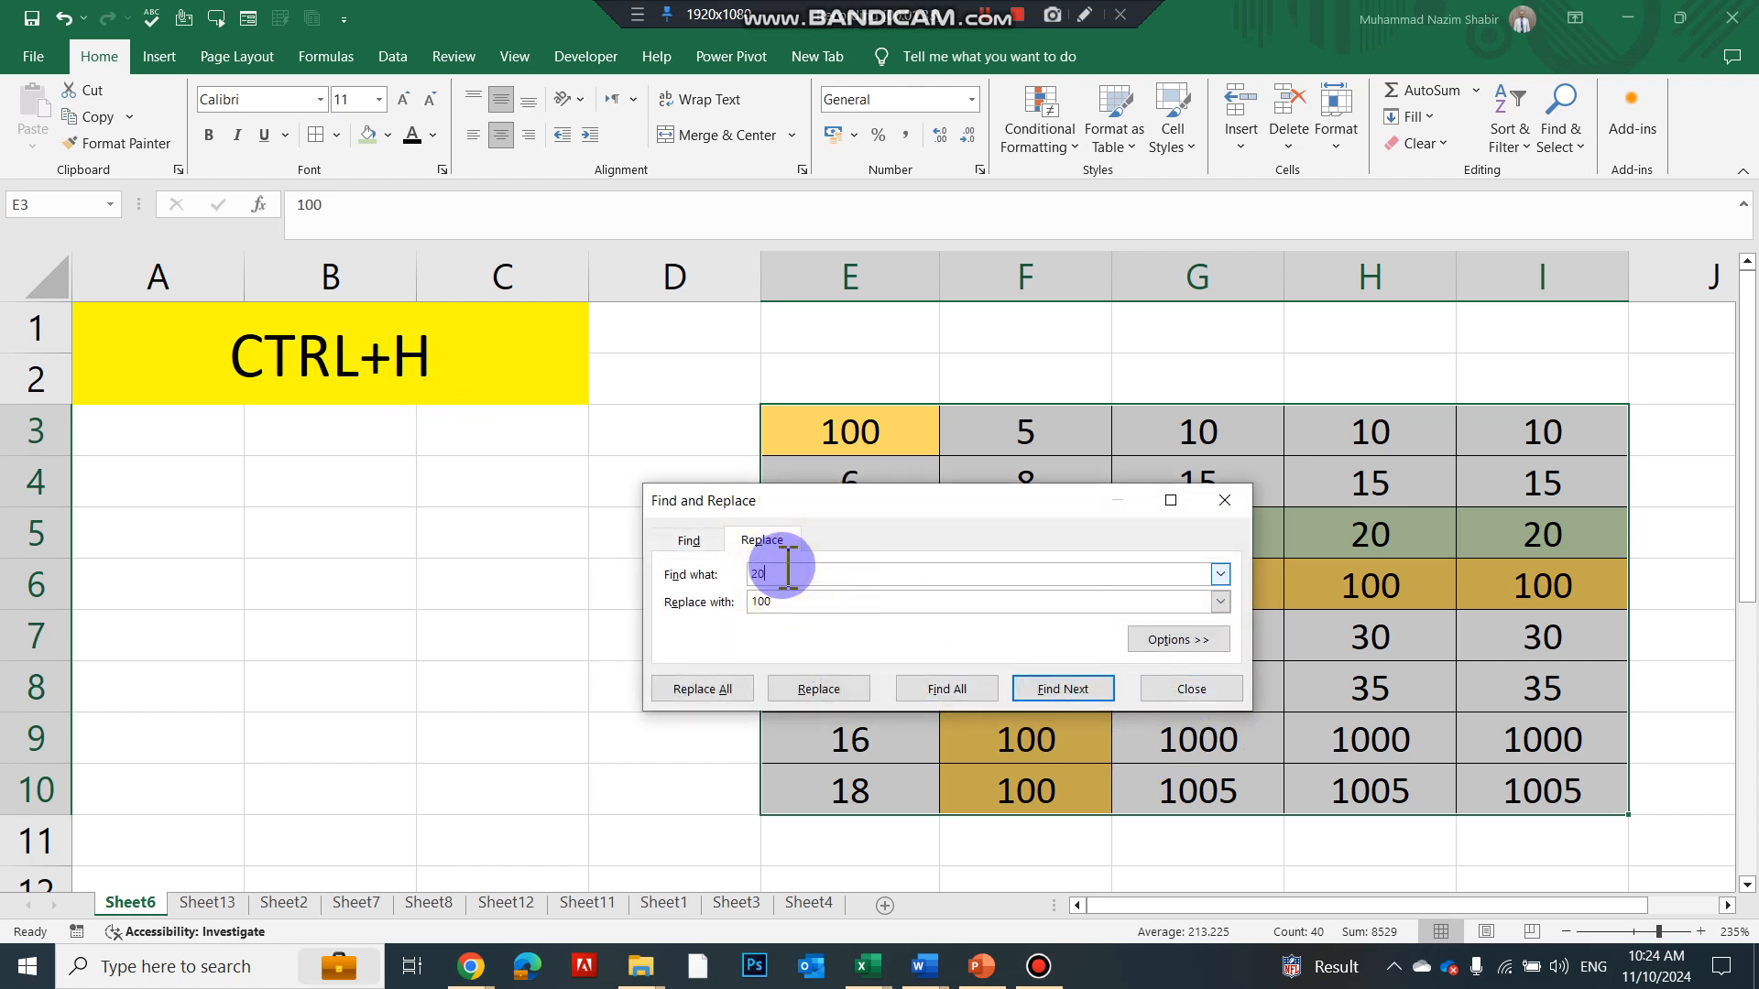
left_click(800, 602)
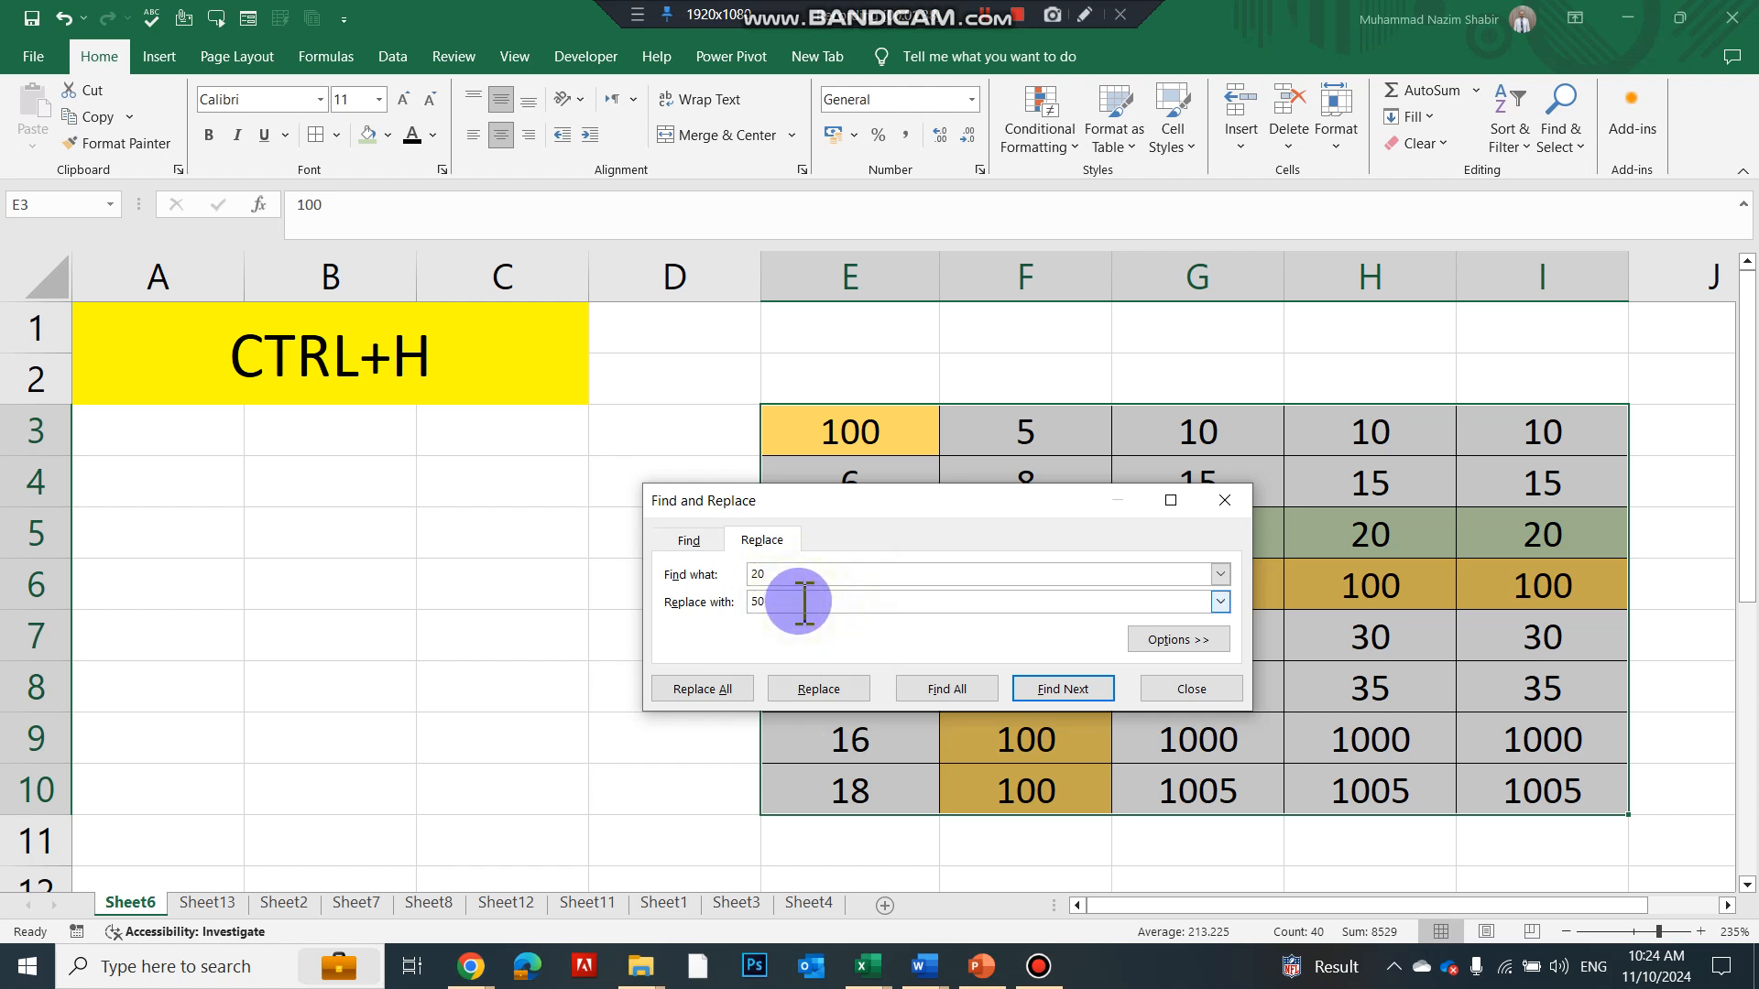
left_click(703, 689)
left_click(899, 548)
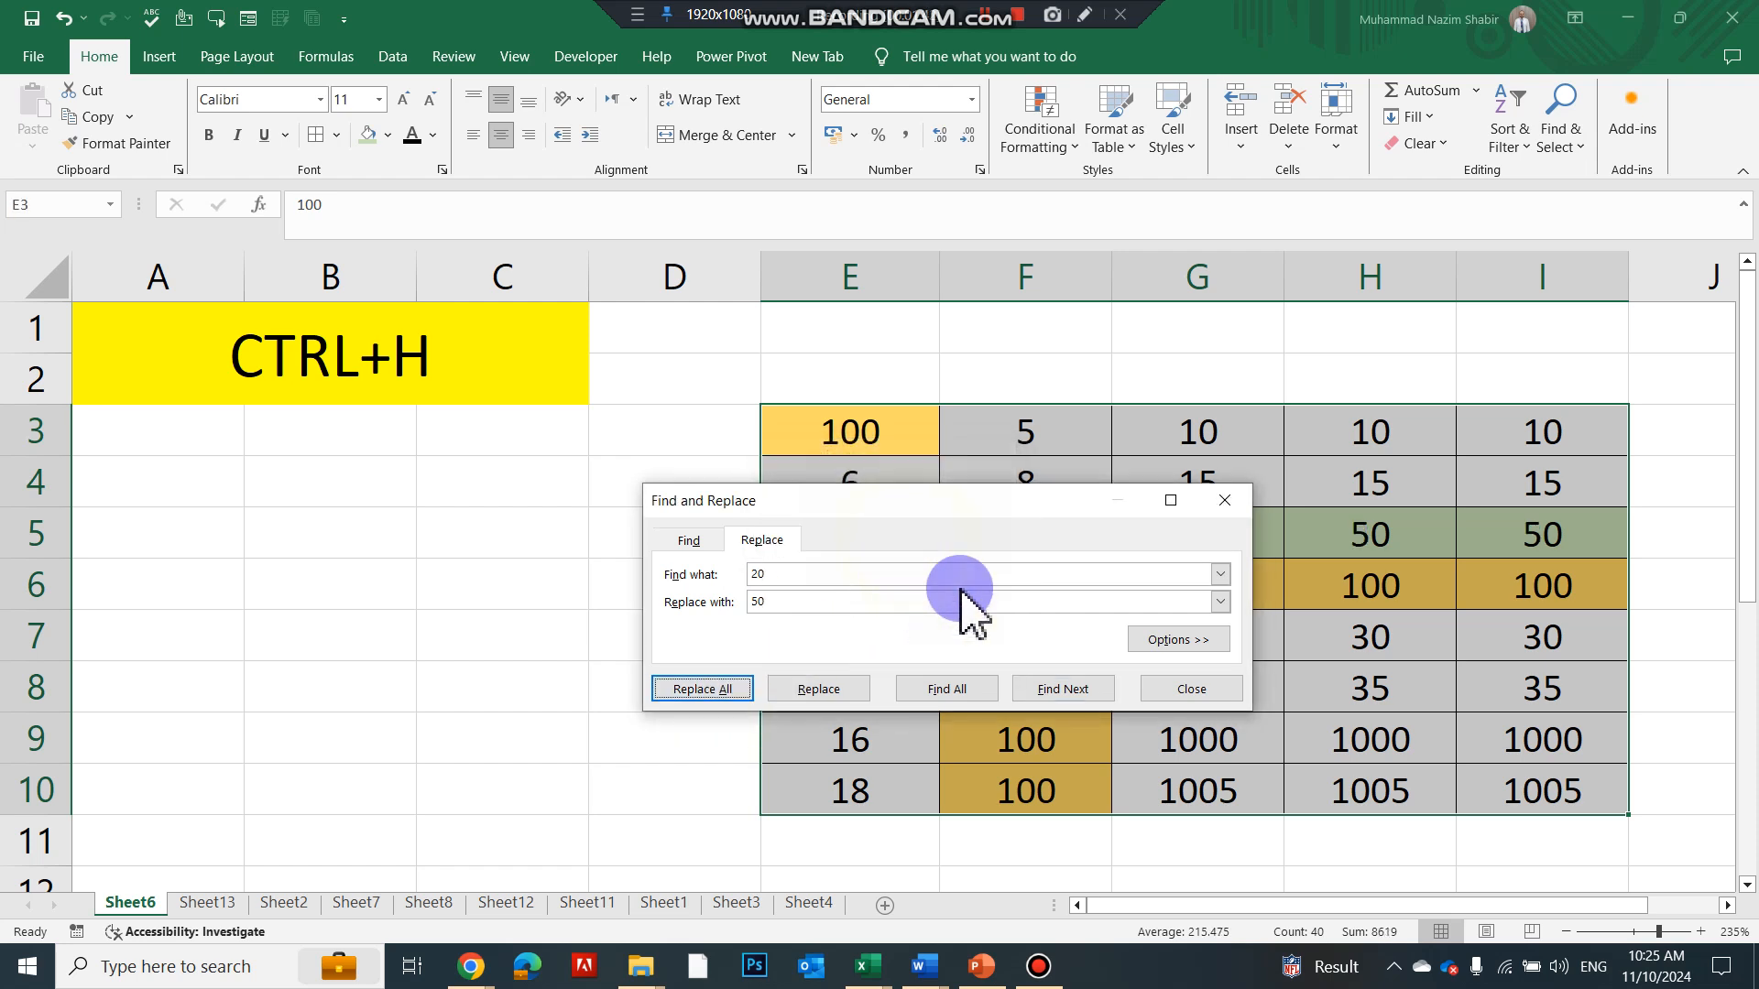
left_click(1182, 688)
left_click(1205, 537)
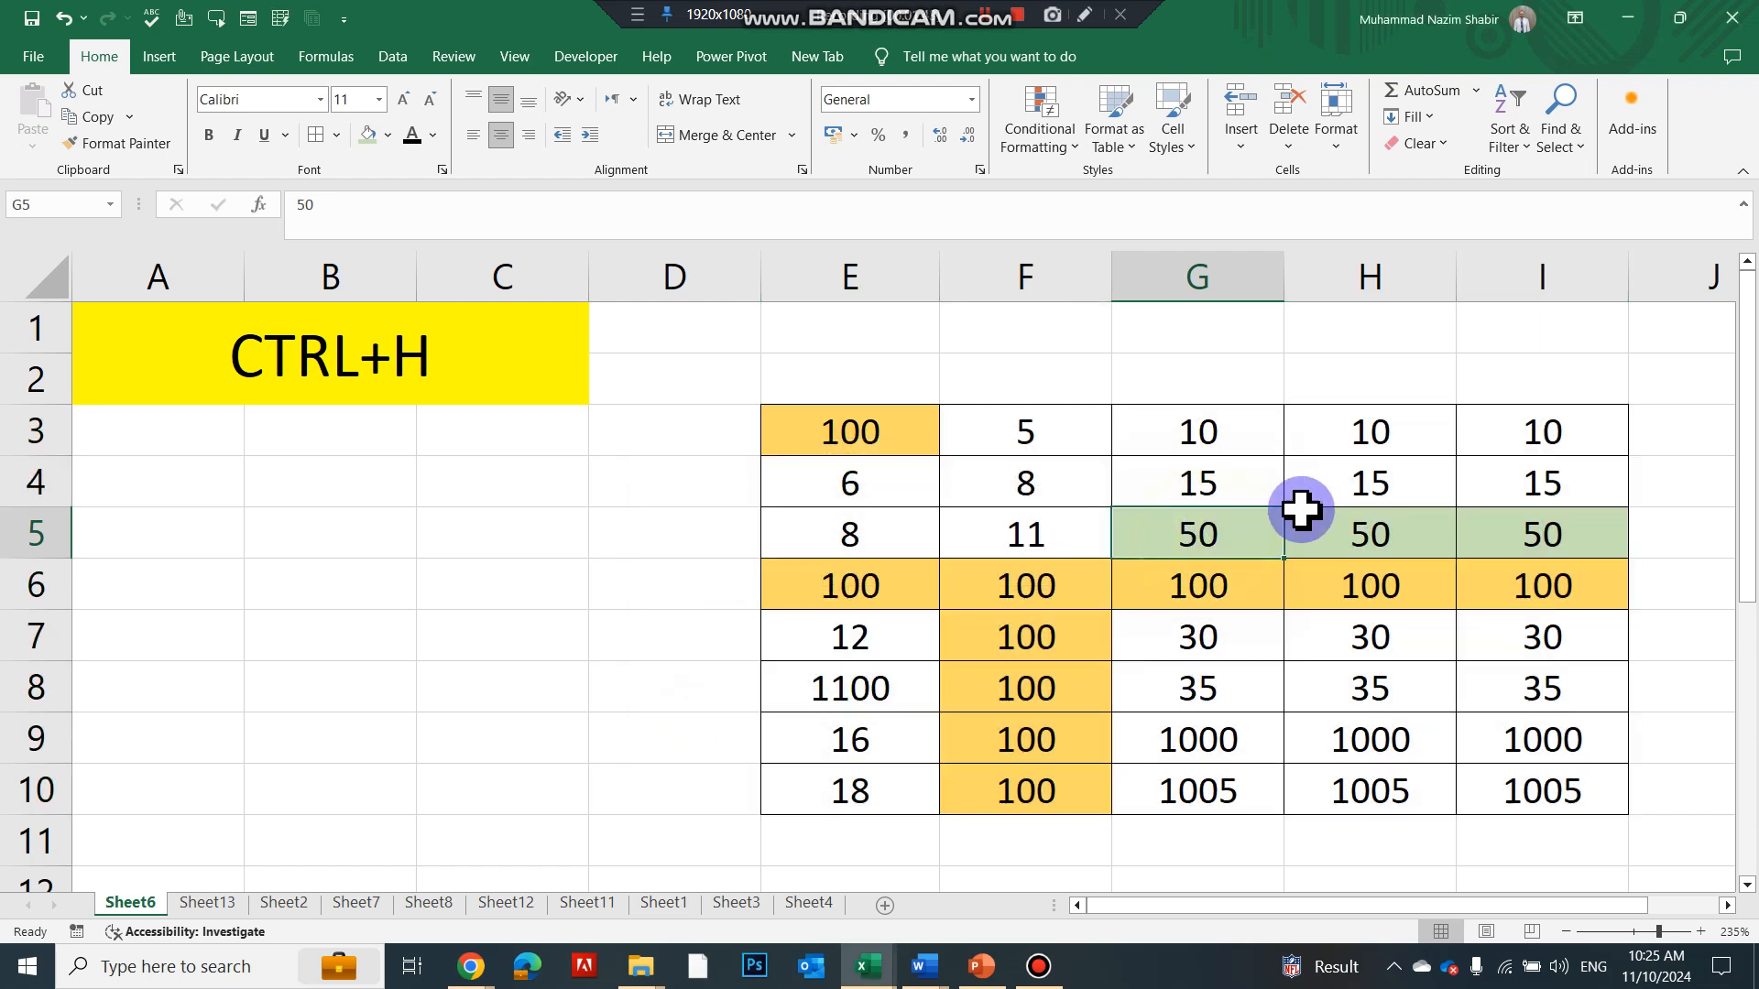
left_click(1366, 538)
left_click(1479, 538)
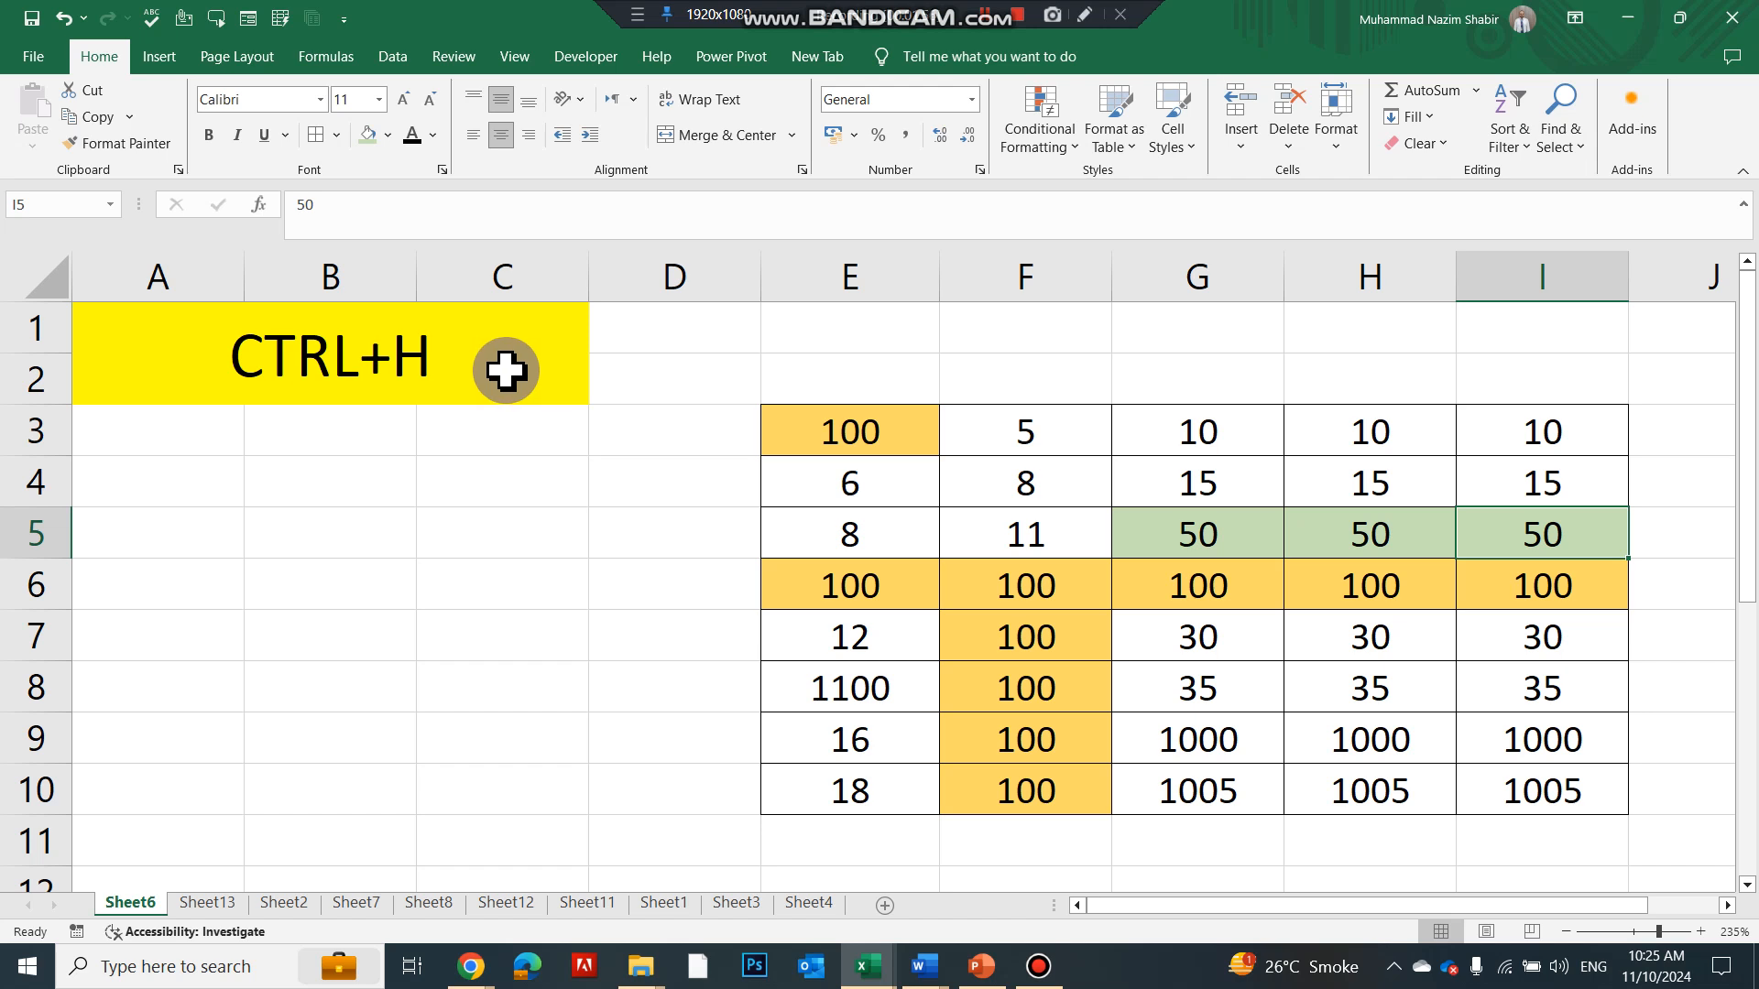
On the CTRL+F sheet (Sheet13), use Find to locate 25 and then 20 in G3
left_click(852, 500)
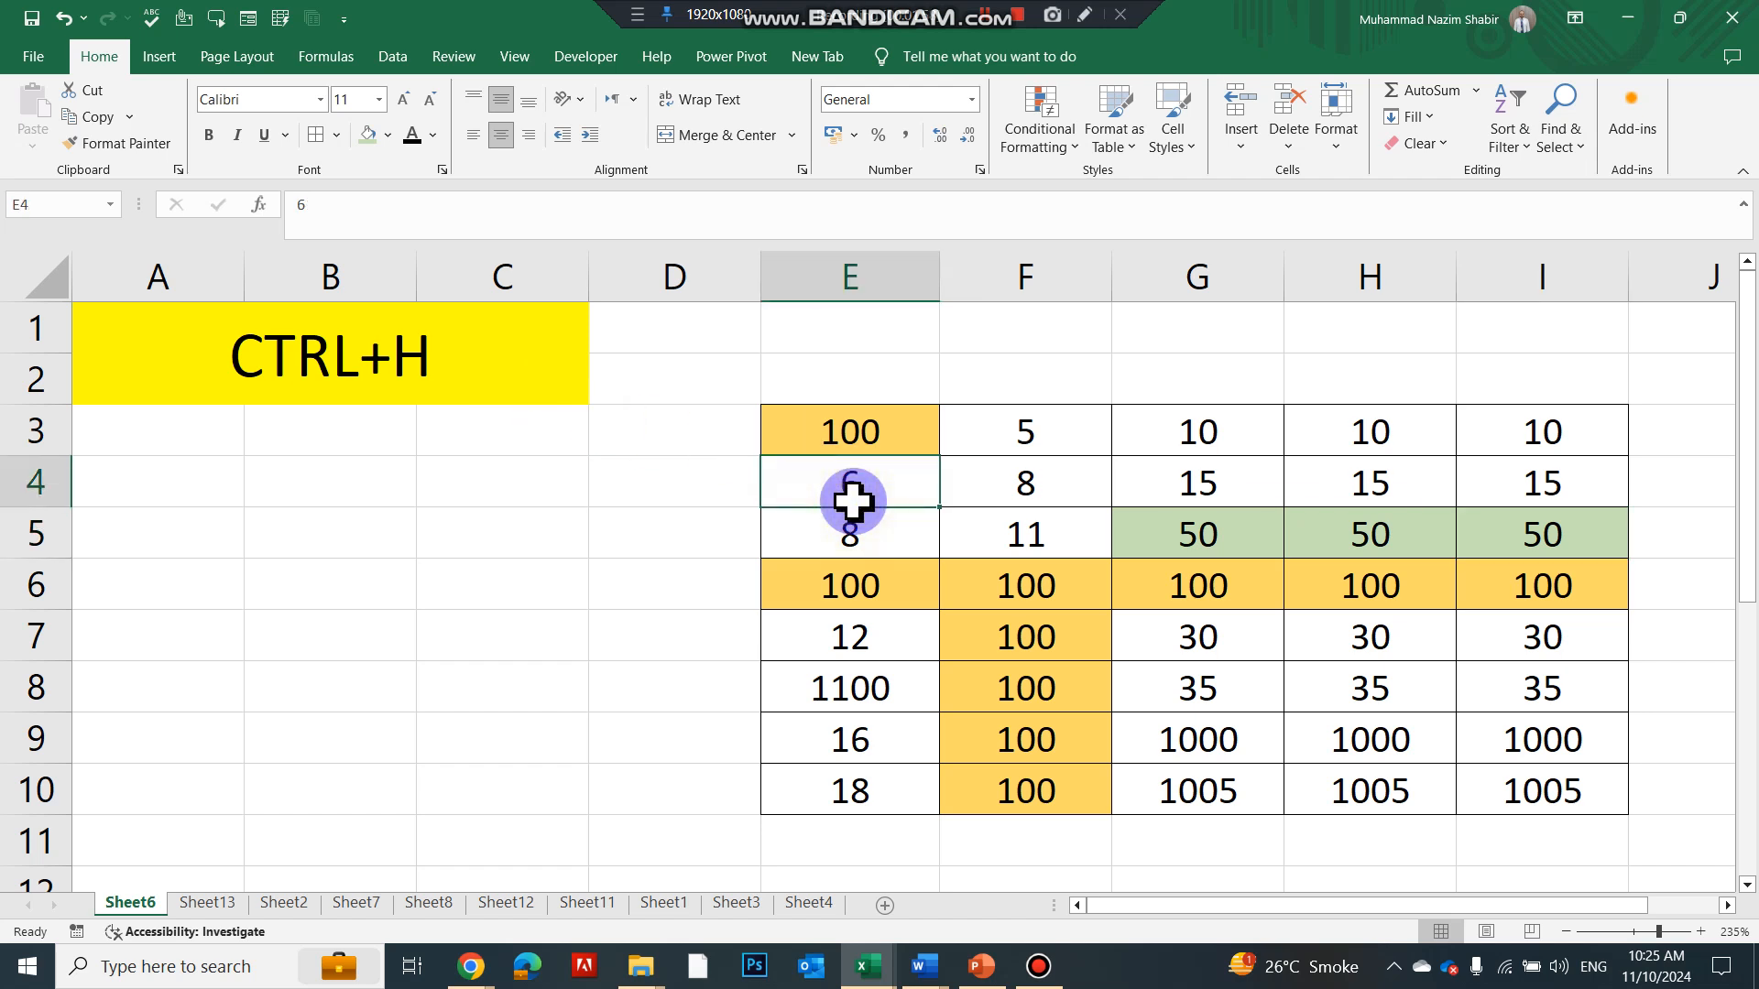
key("ctrl+Page_Down")
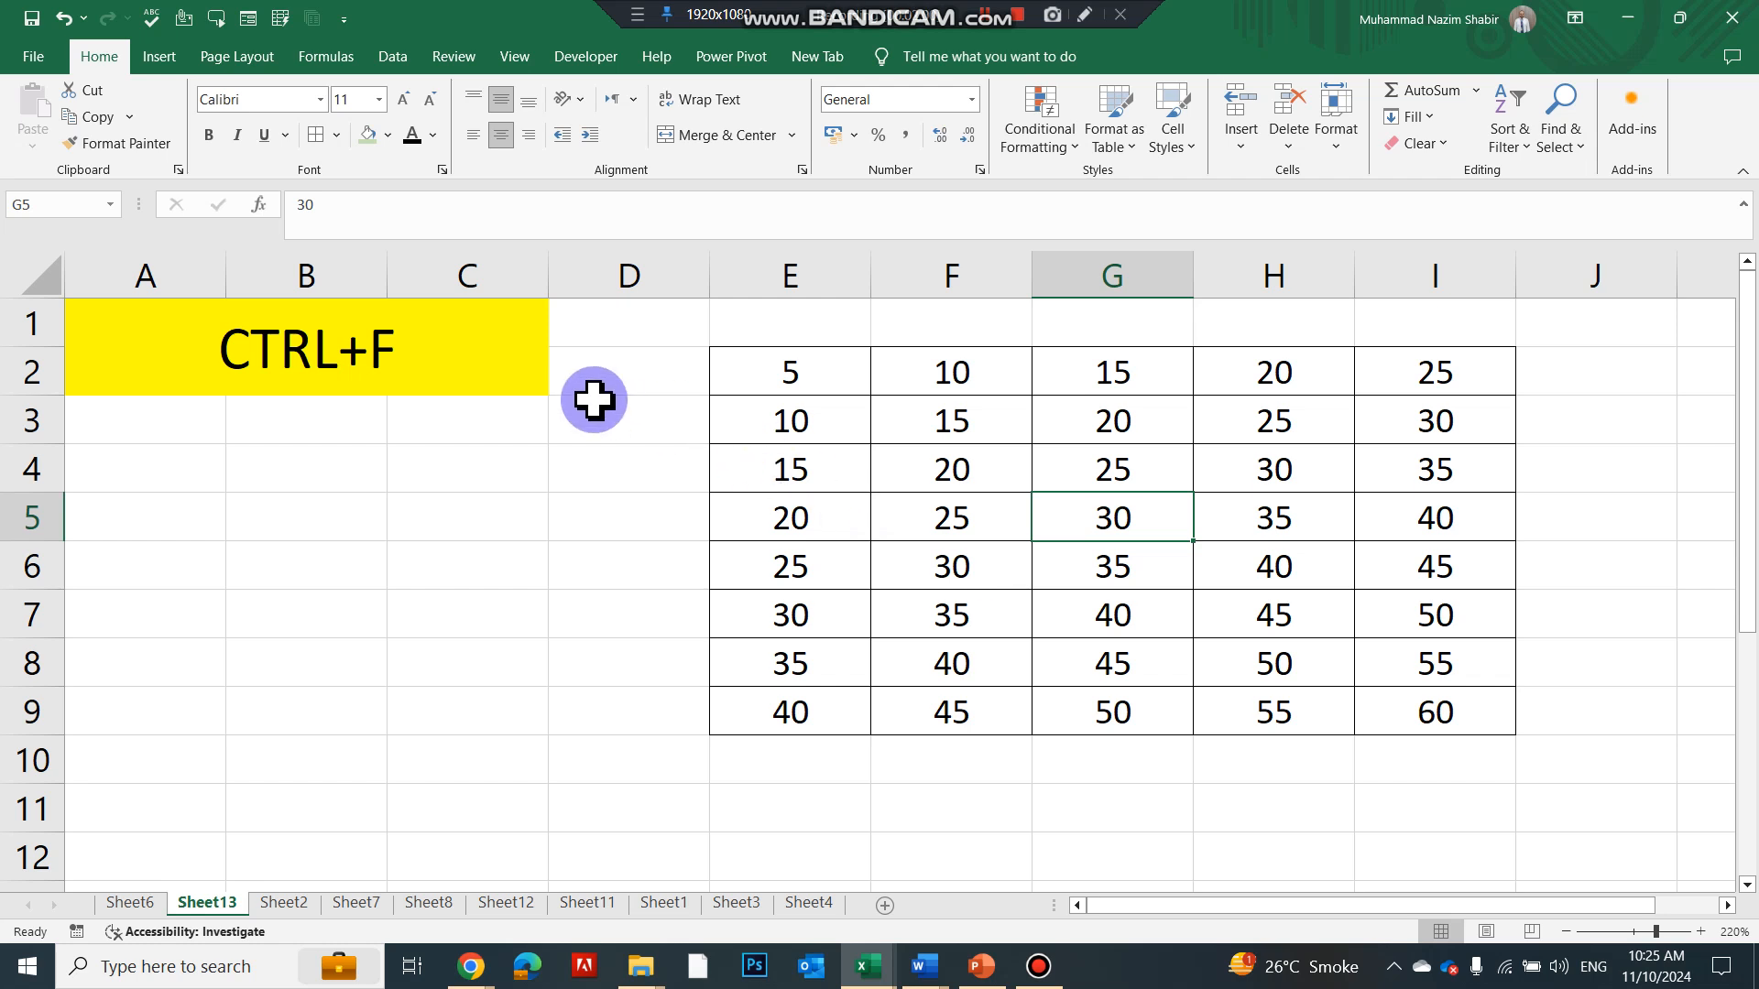
left_click_drag(843, 373, 1385, 706)
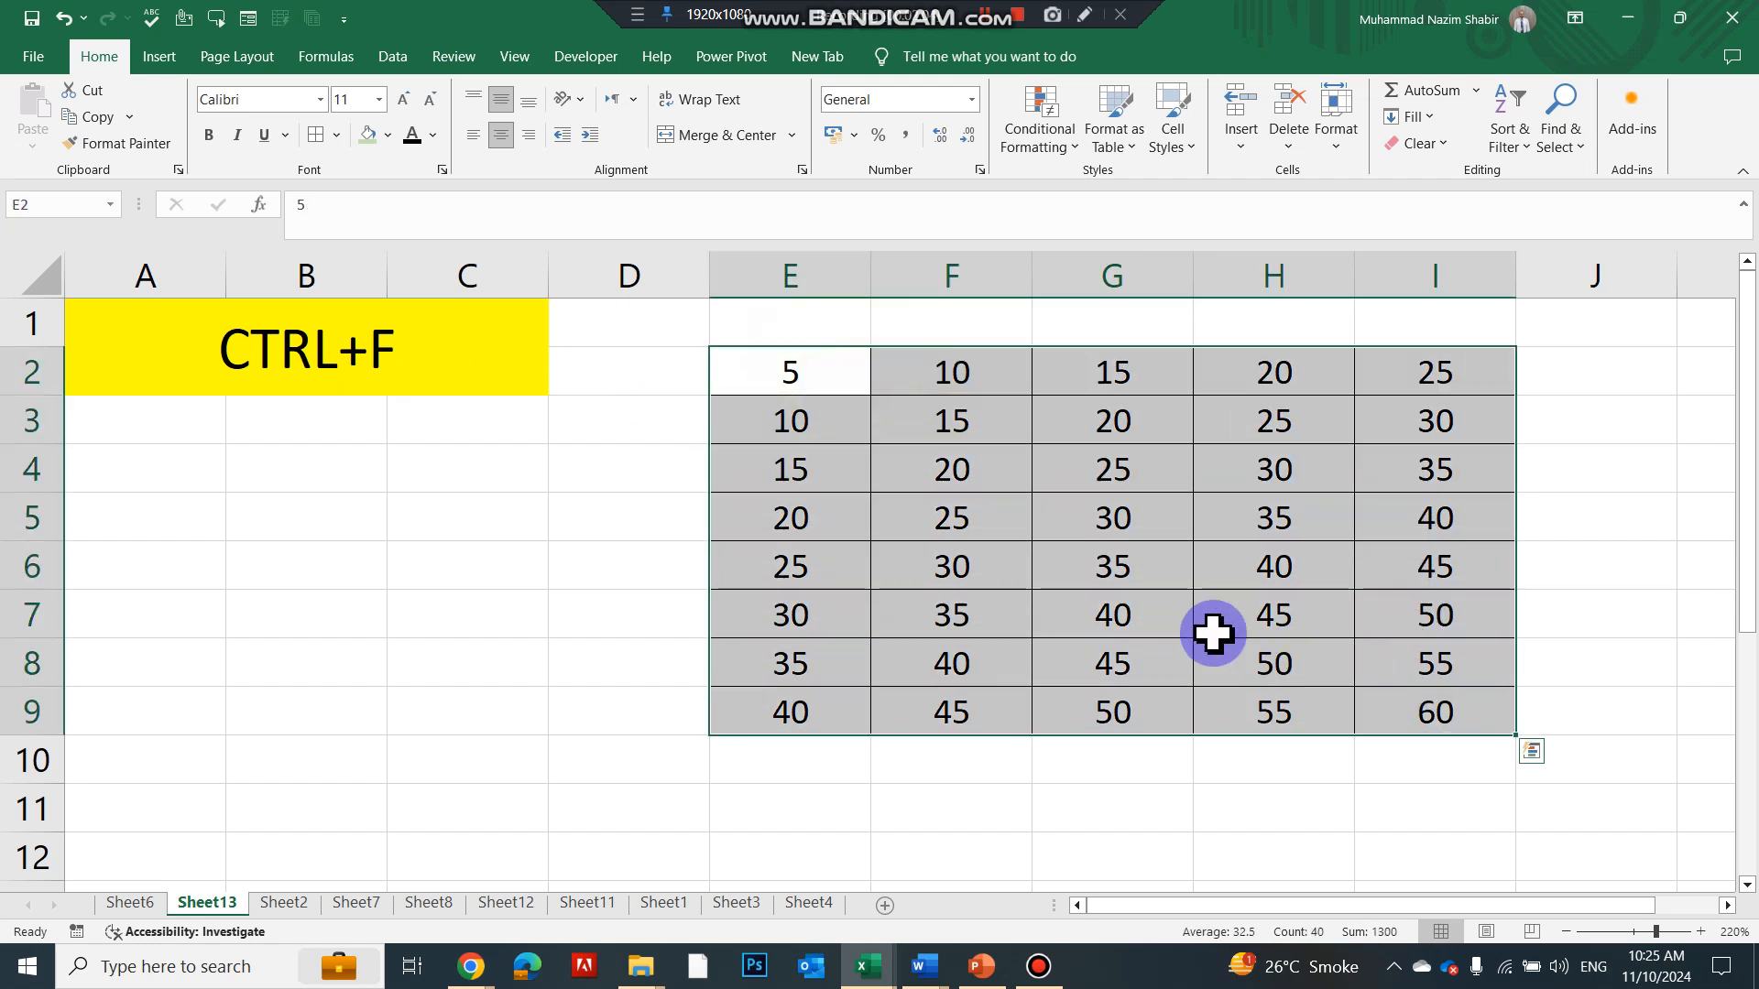
left_click(1115, 581)
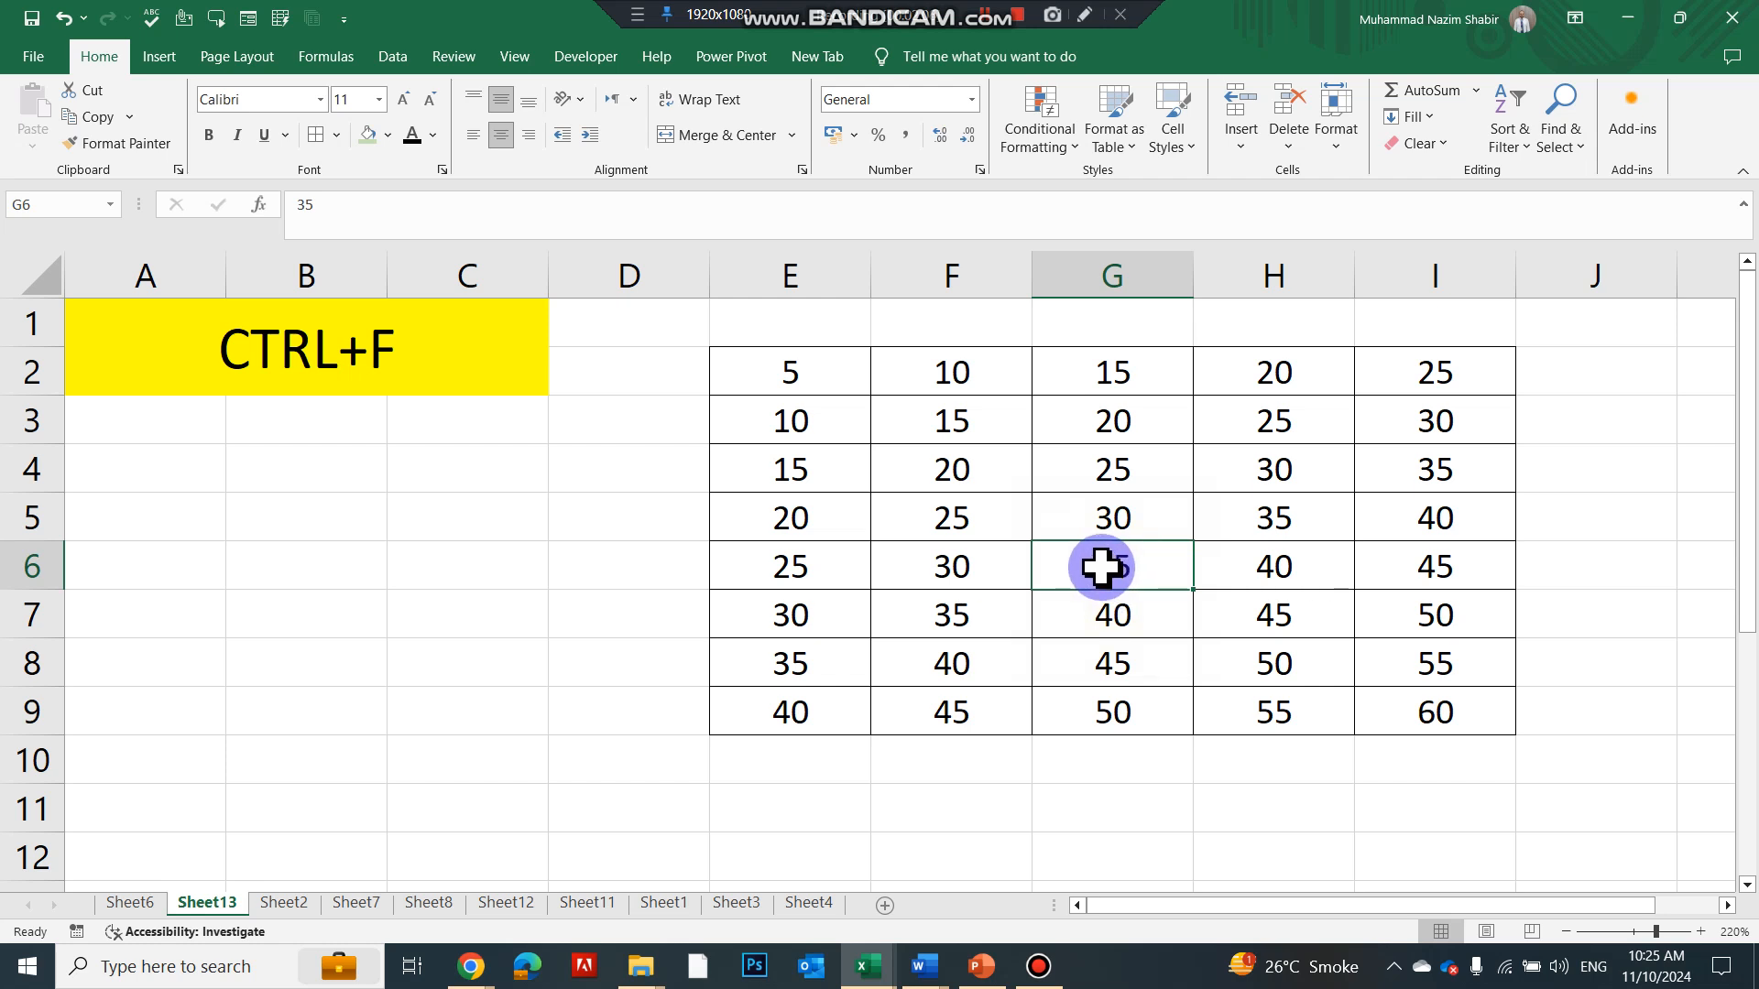
key("ctrl+f")
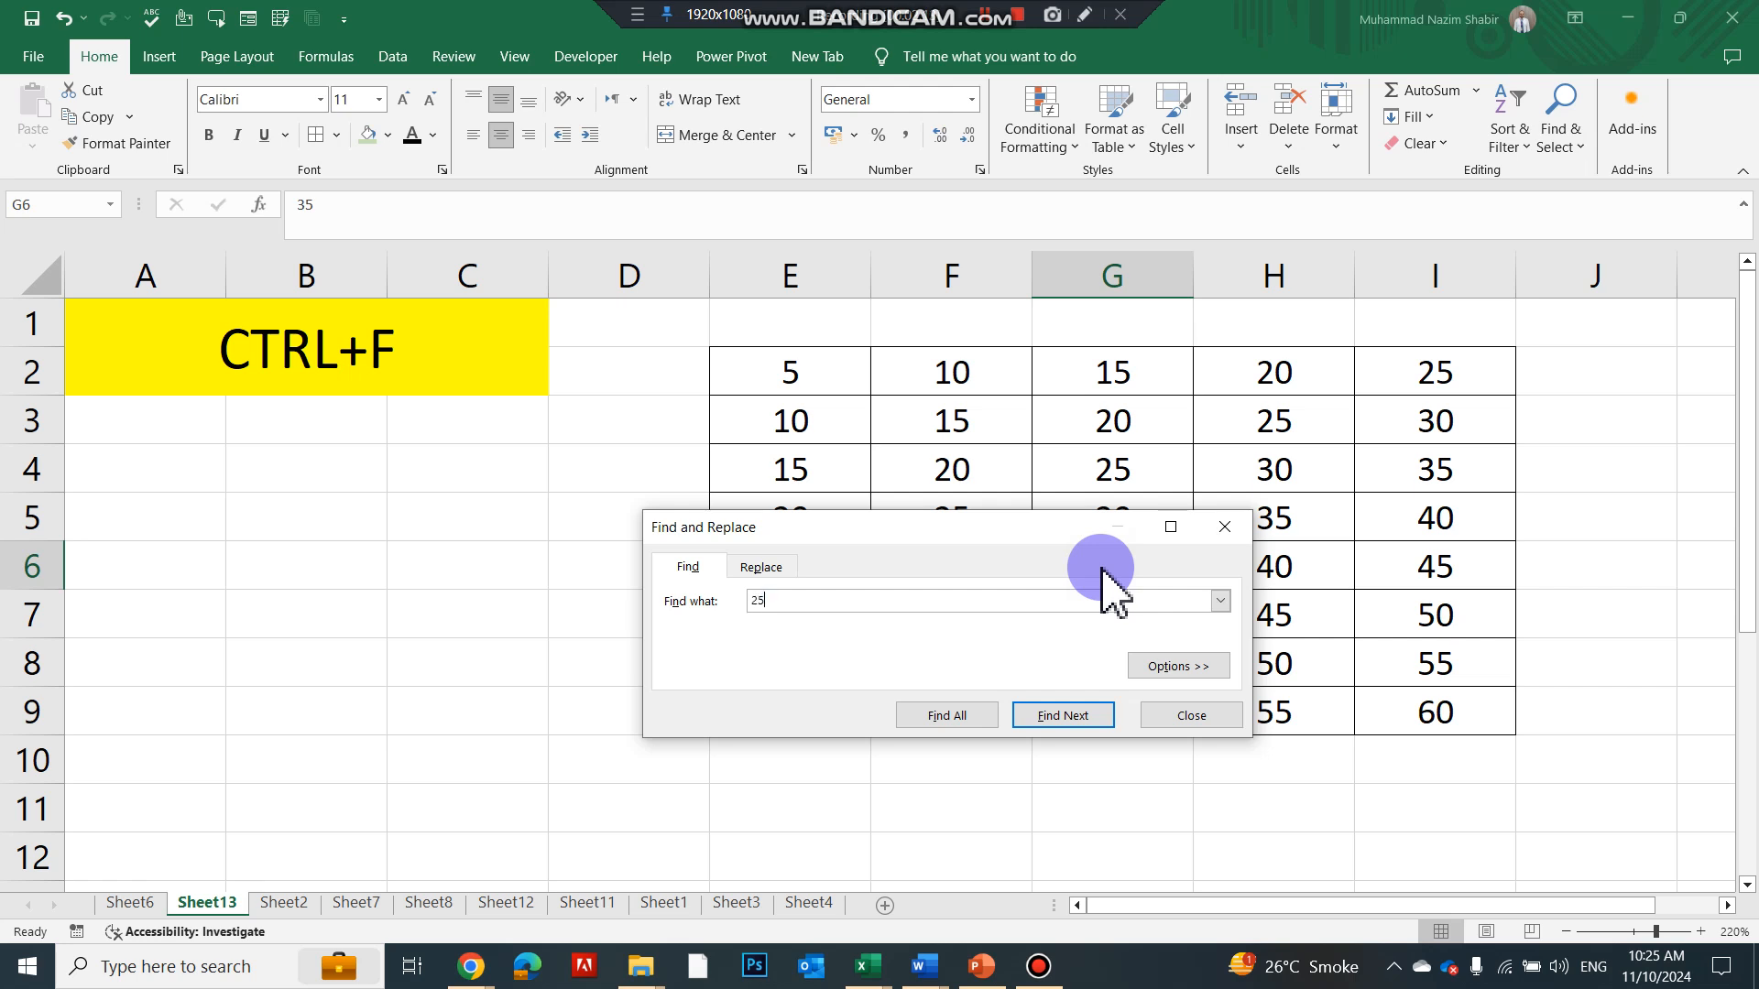
type("25")
key("Return")
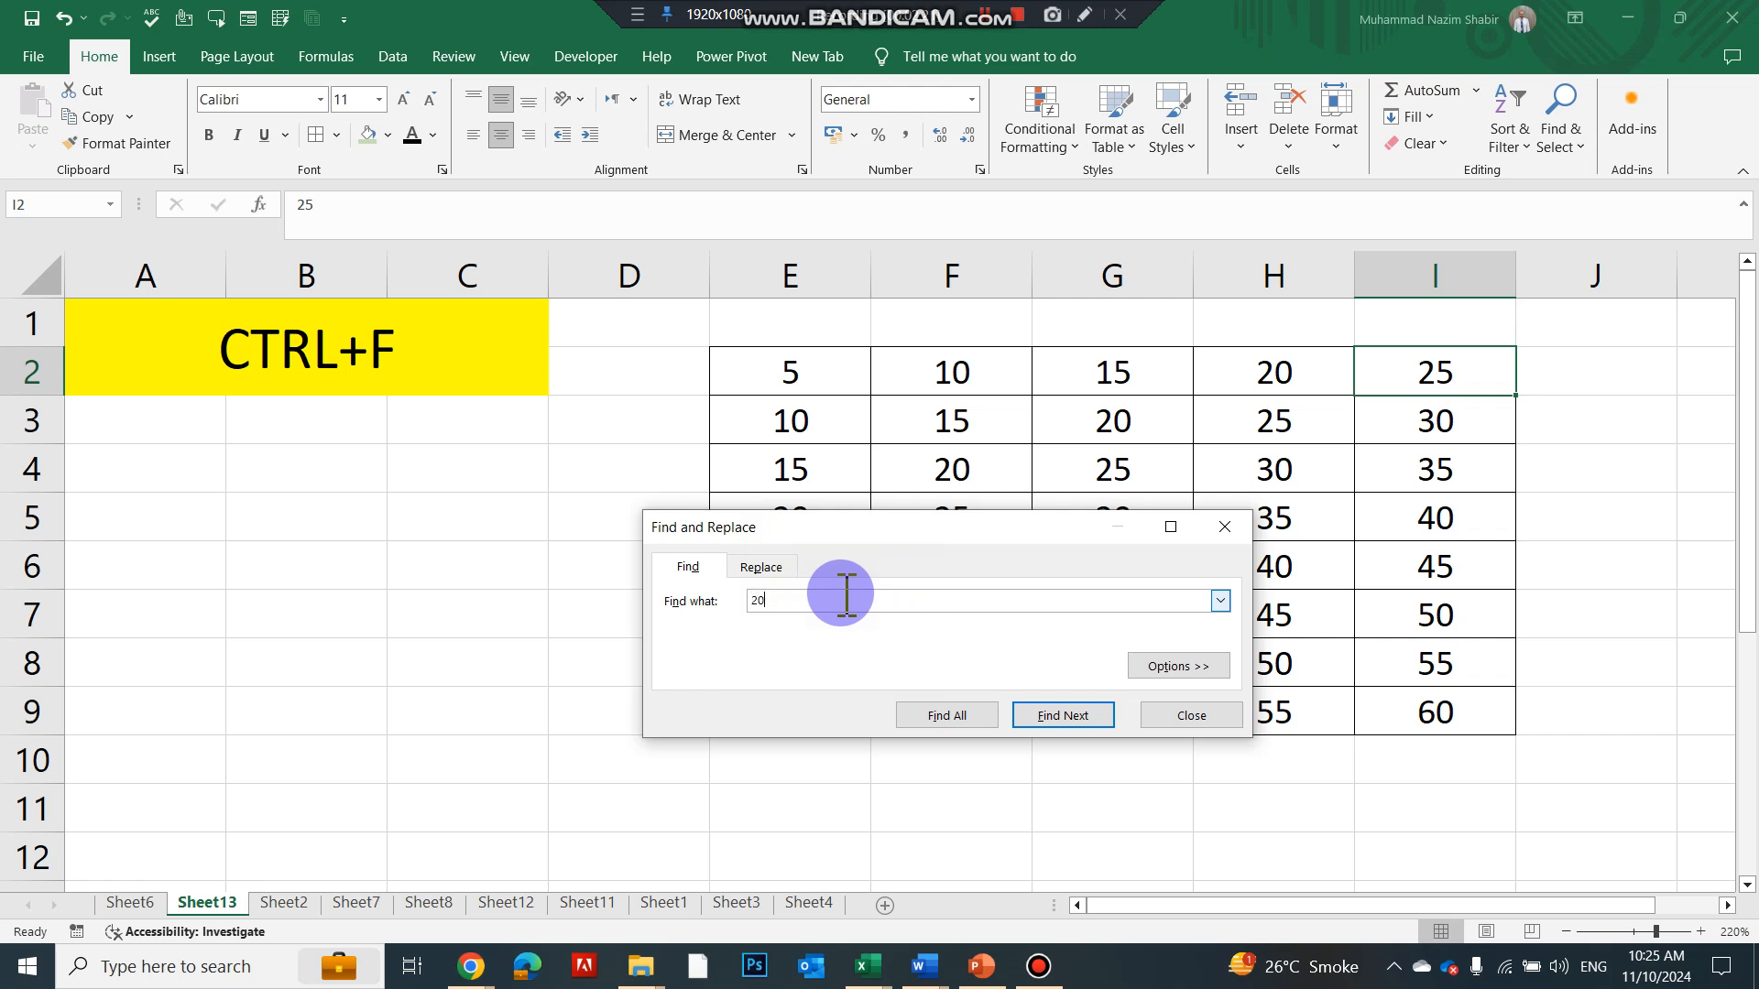
key("Return")
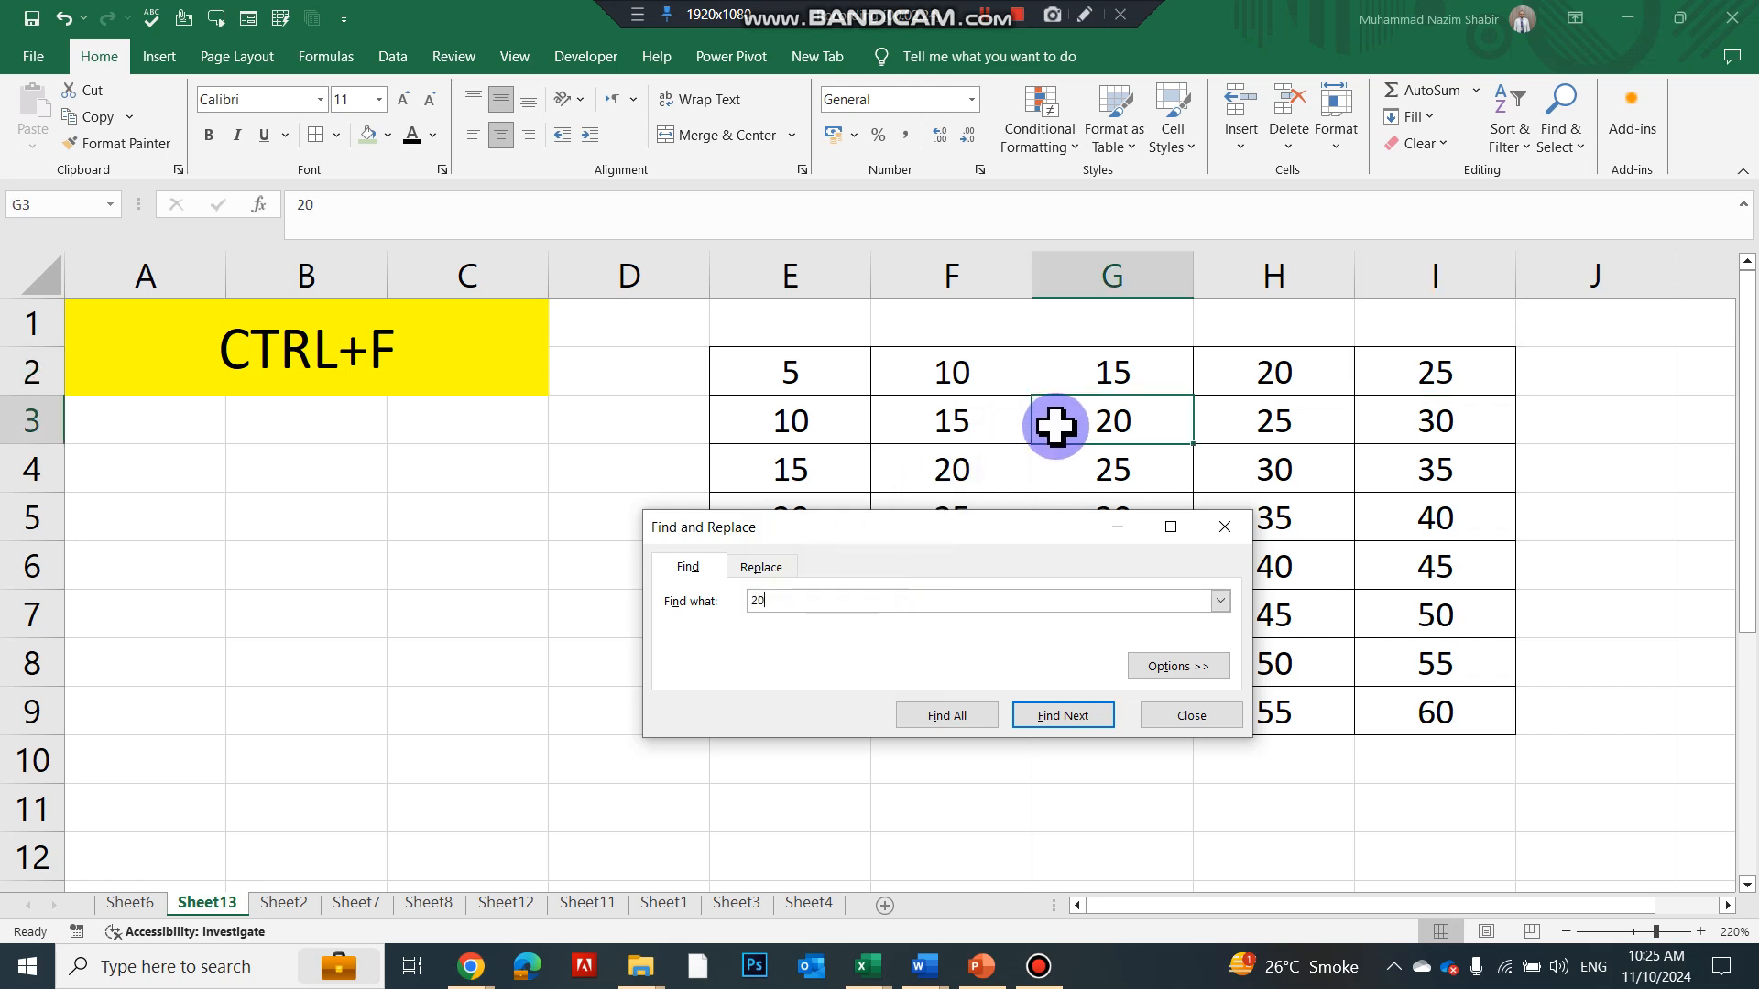
left_click(1181, 718)
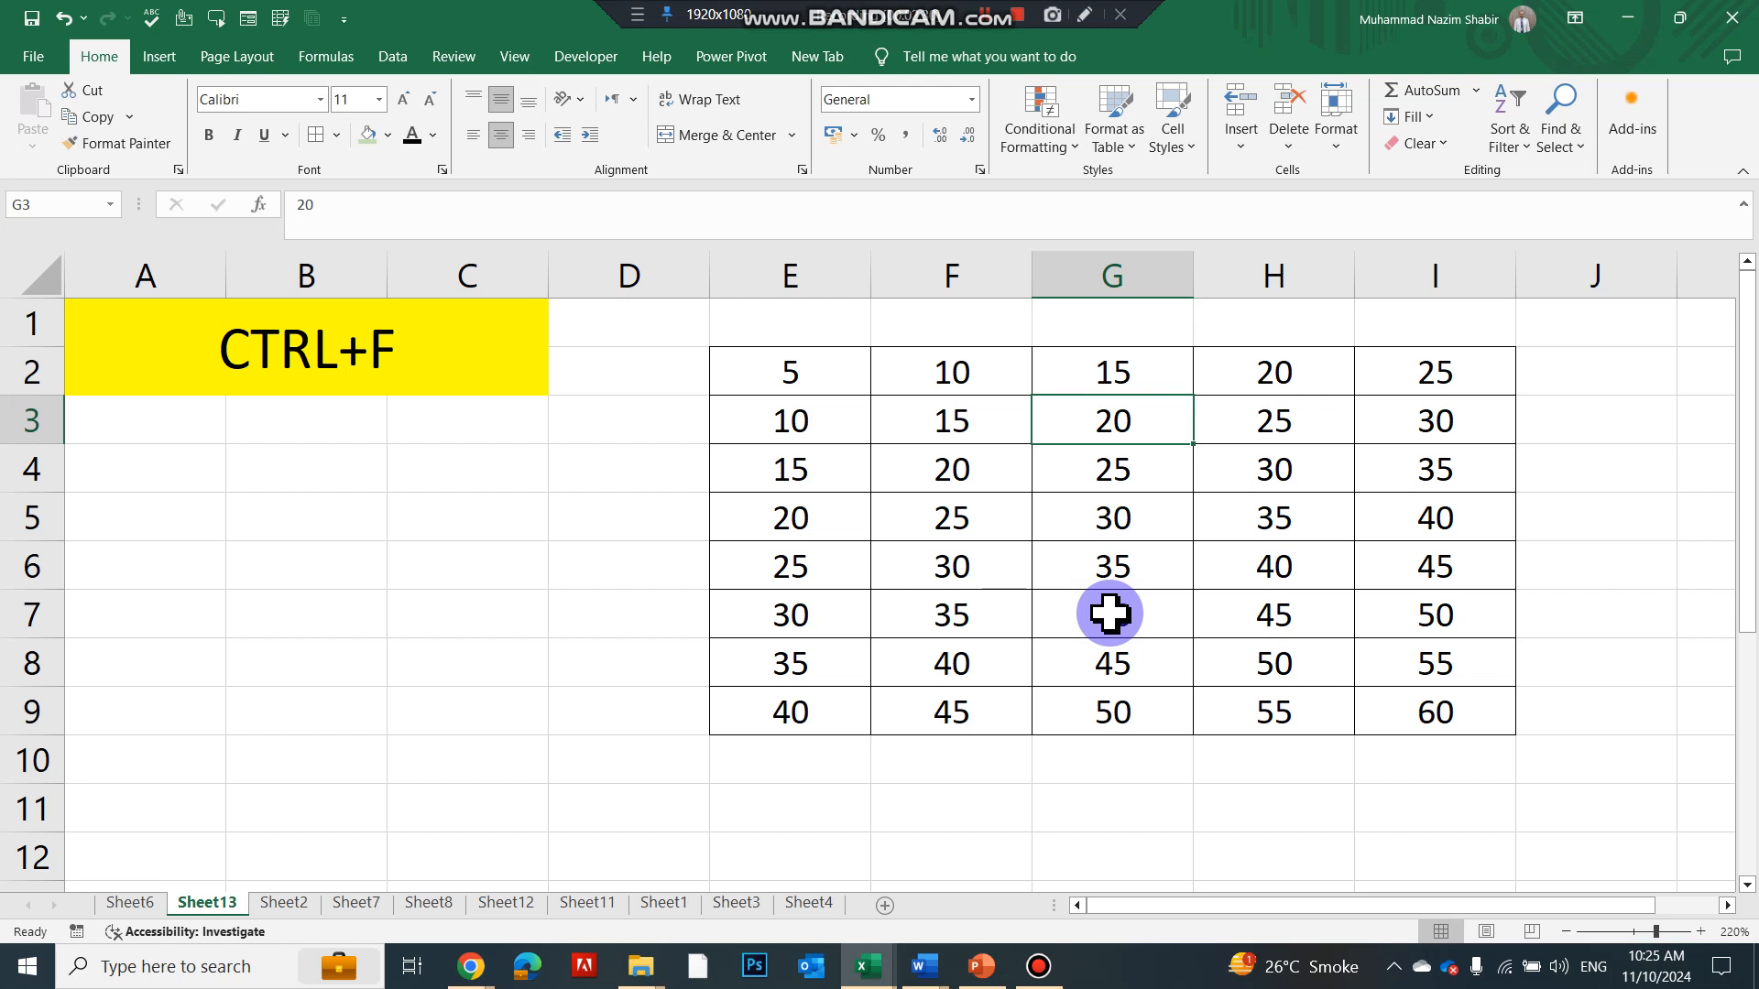
key("ctrl+Page_Down")
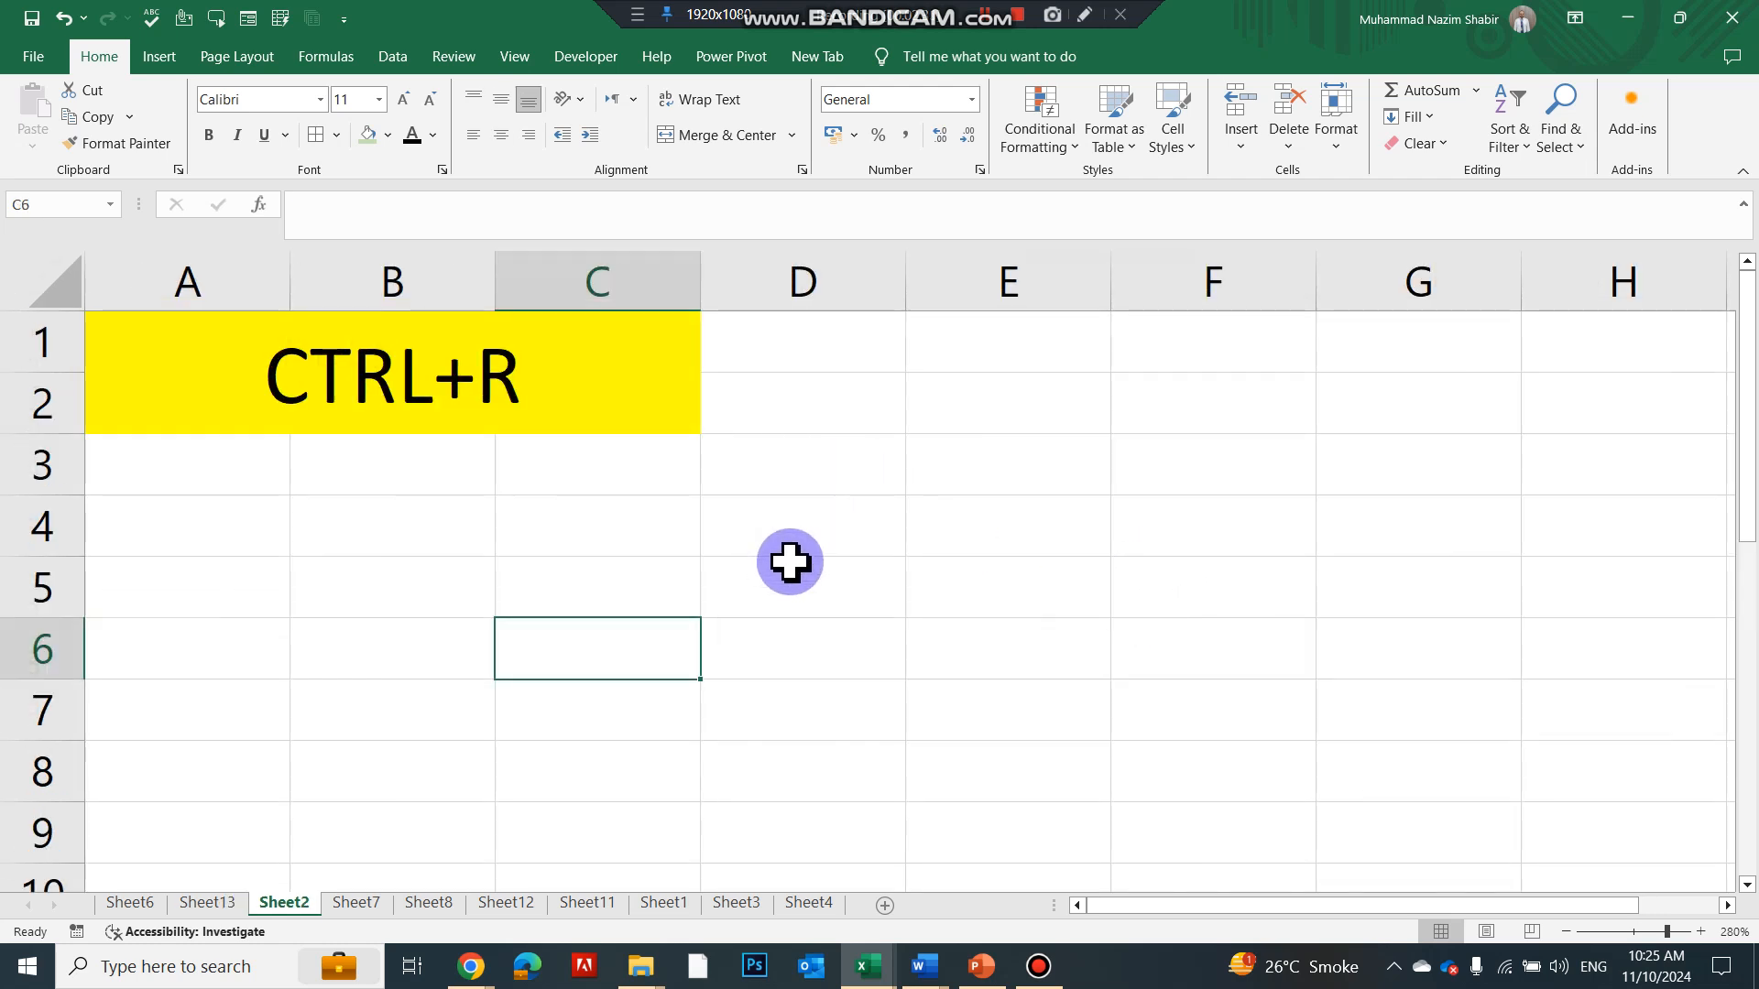
Type Excel in B4 and copy it across B4:G4 with Ctrl+R
left_click(620, 546)
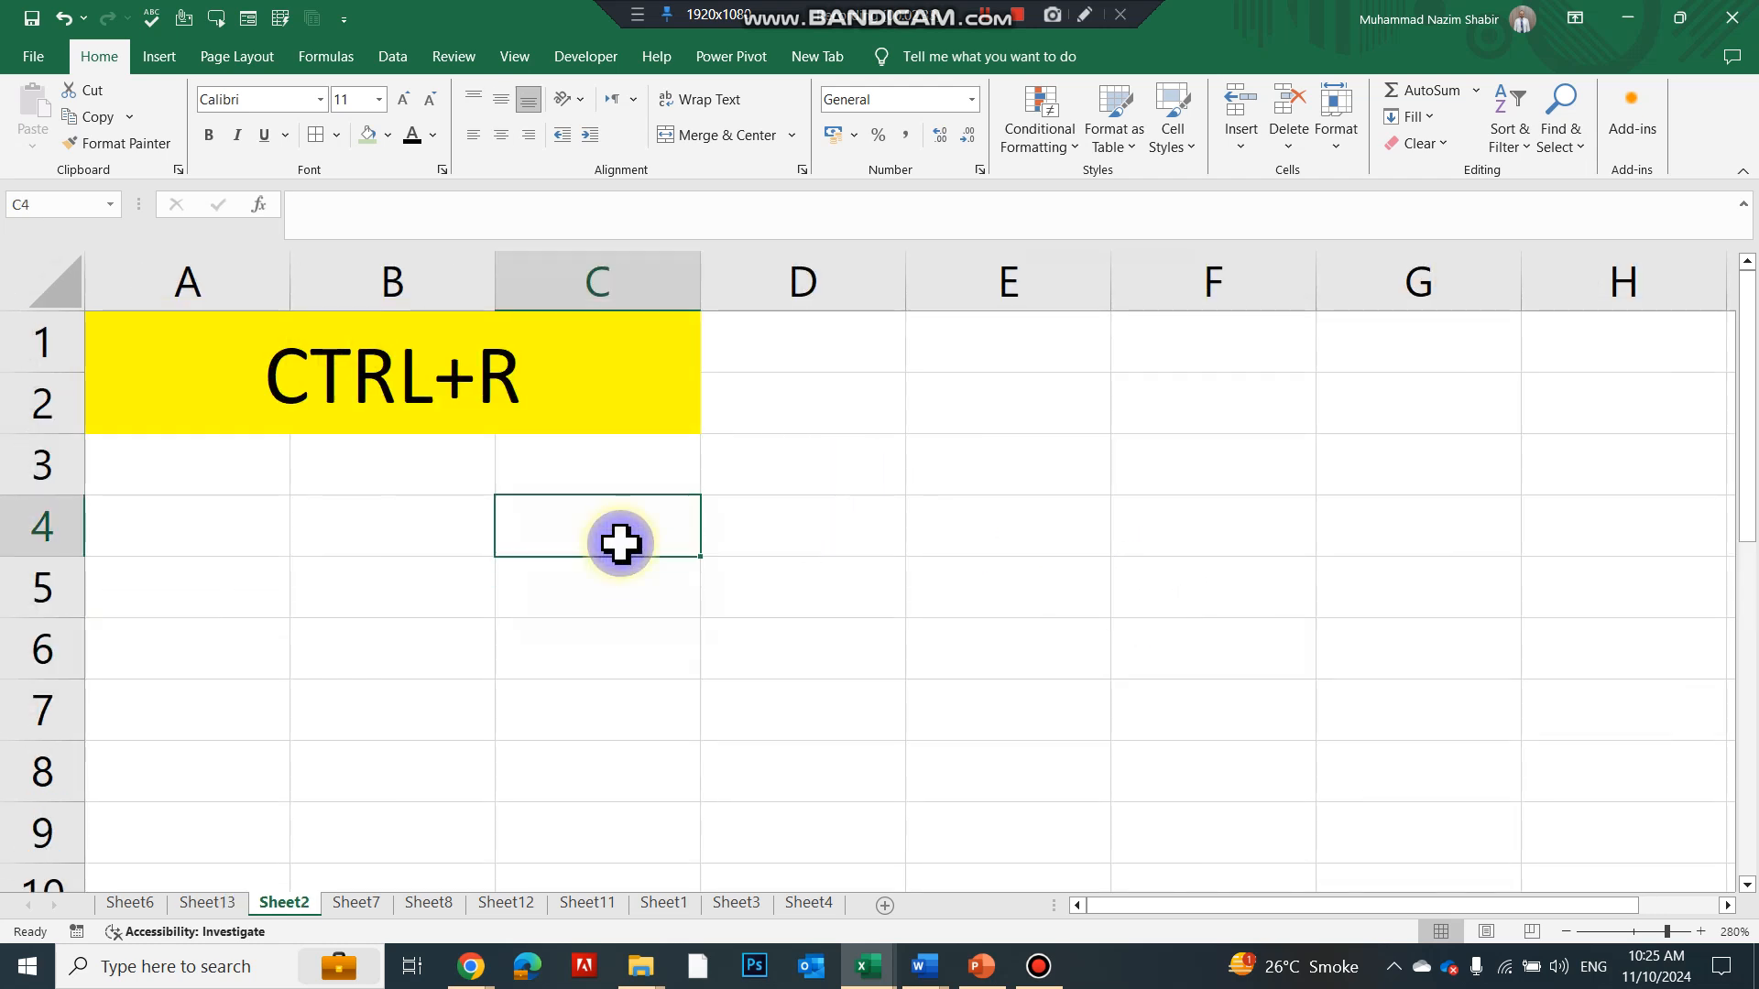
left_click(445, 504)
type("Exce")
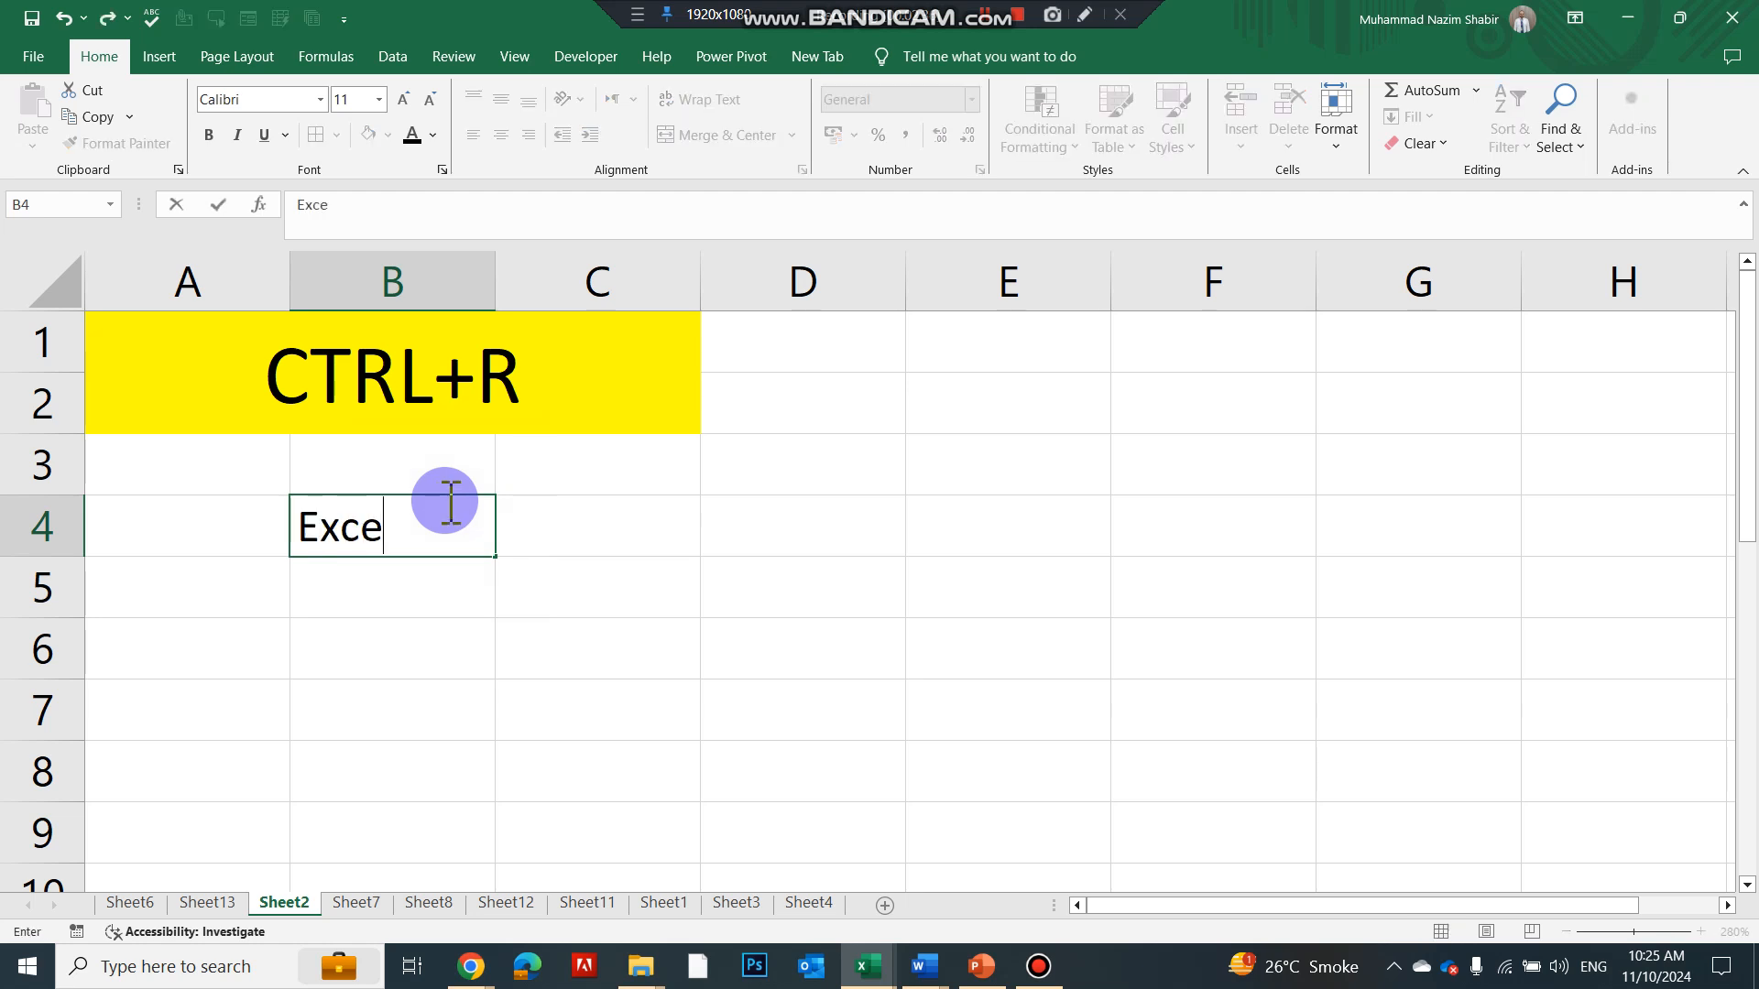
left_click_drag(420, 503, 1406, 515)
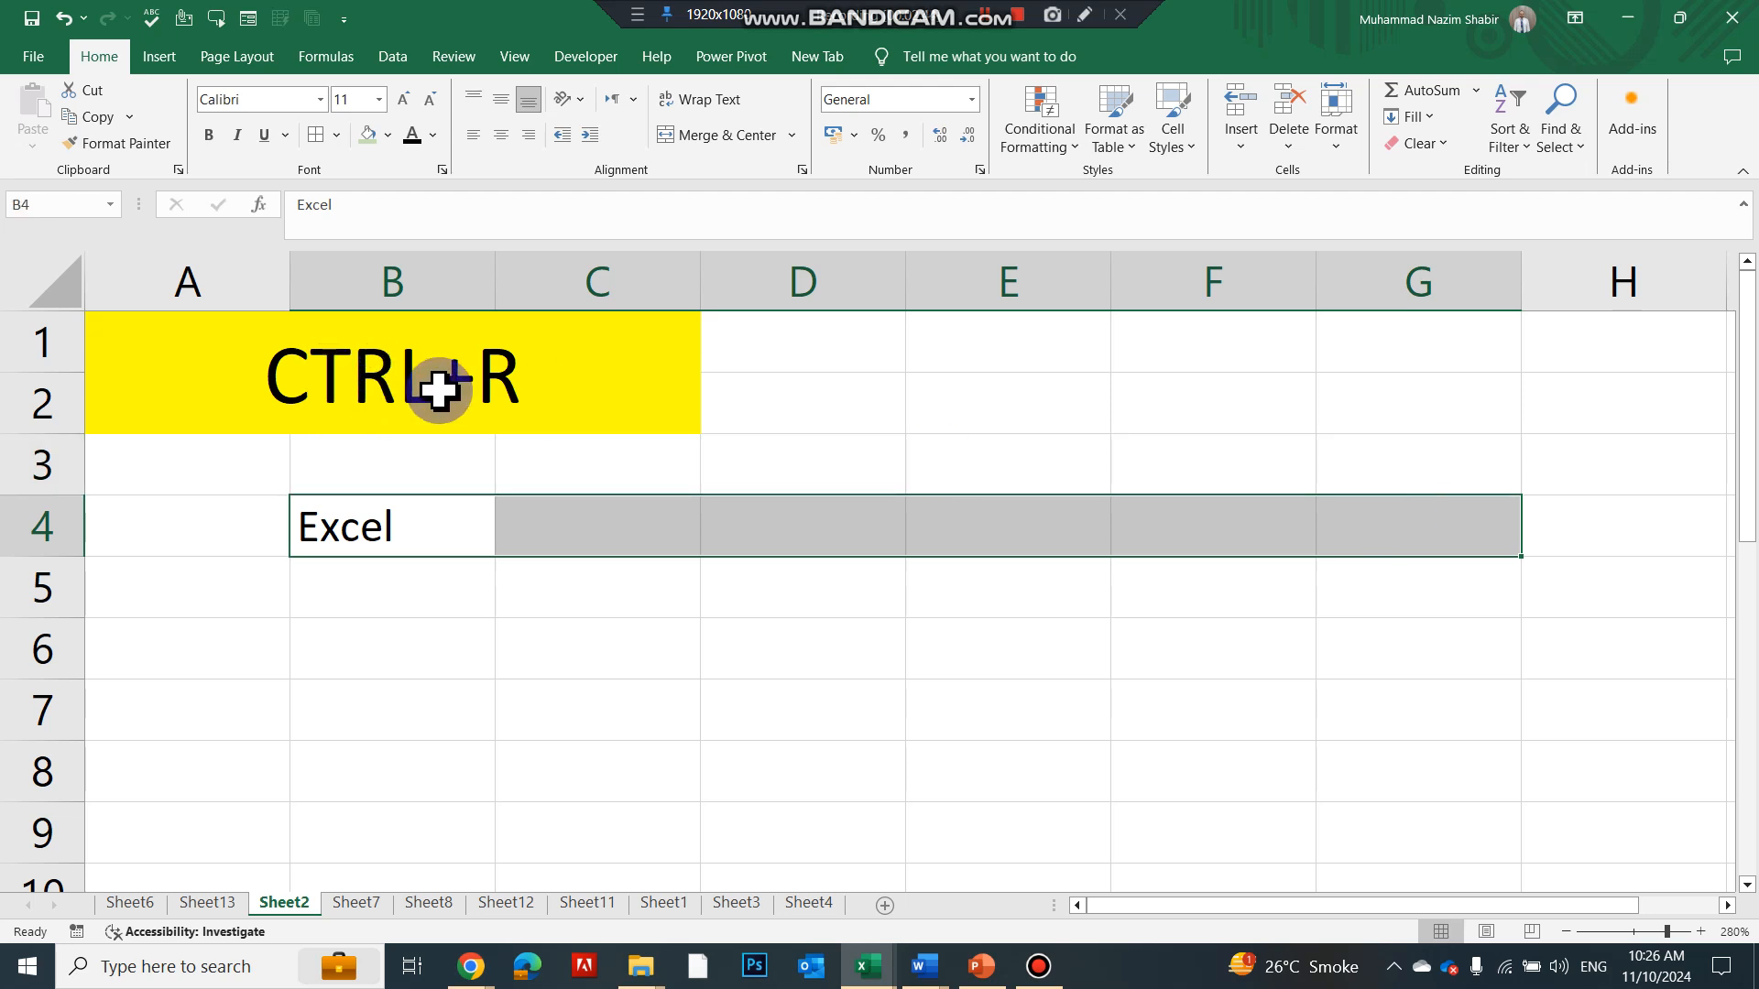
key("ctrl+r")
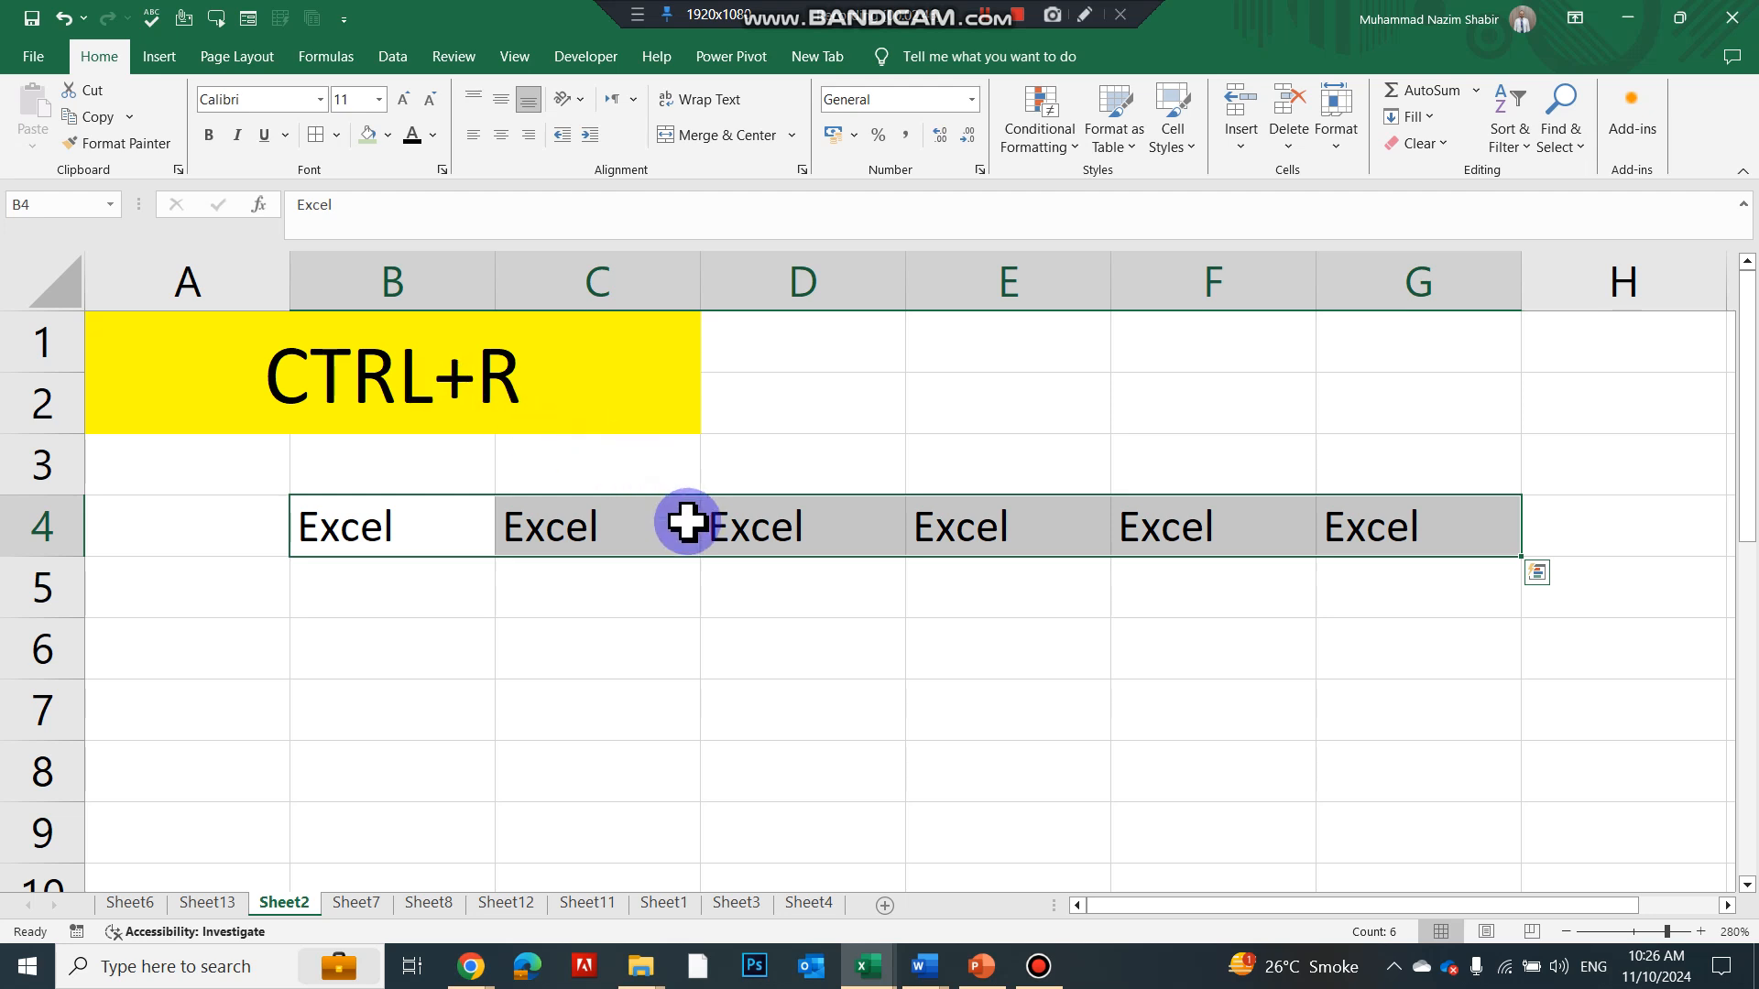
Enter 100 in B5 and fill it right through G5 with Ctrl+R
left_click(440, 639)
left_click(433, 586)
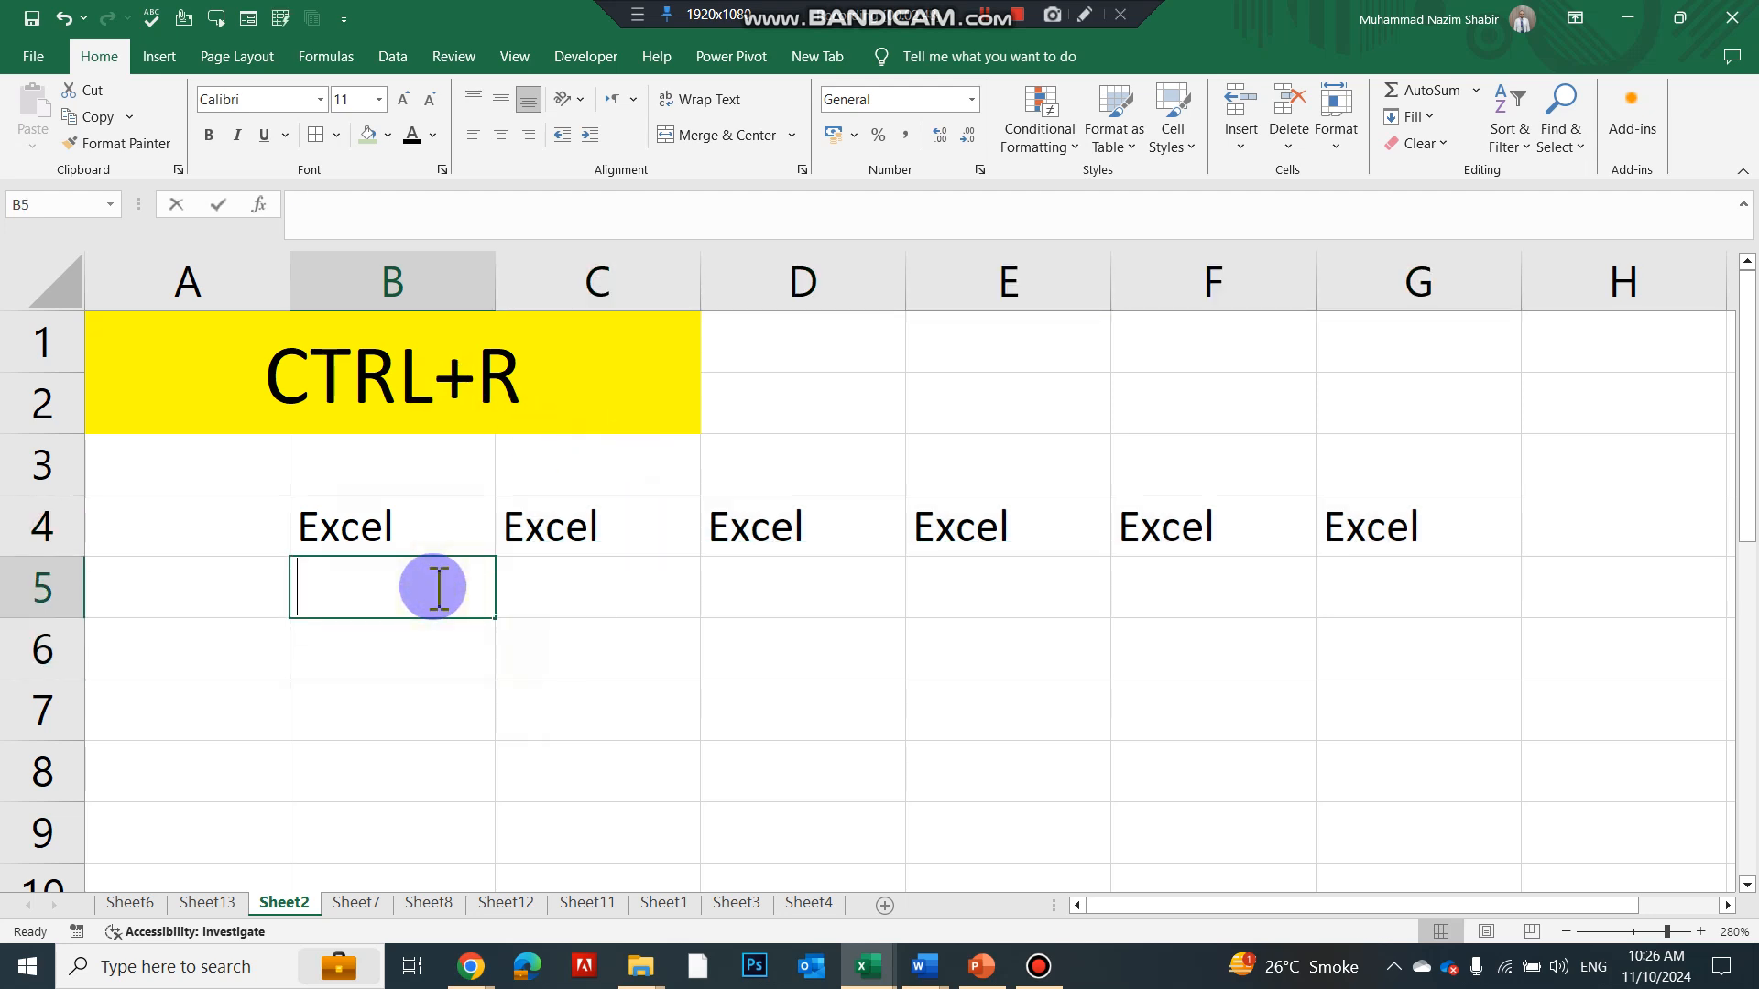
type("100")
key("Return")
left_click(432, 585)
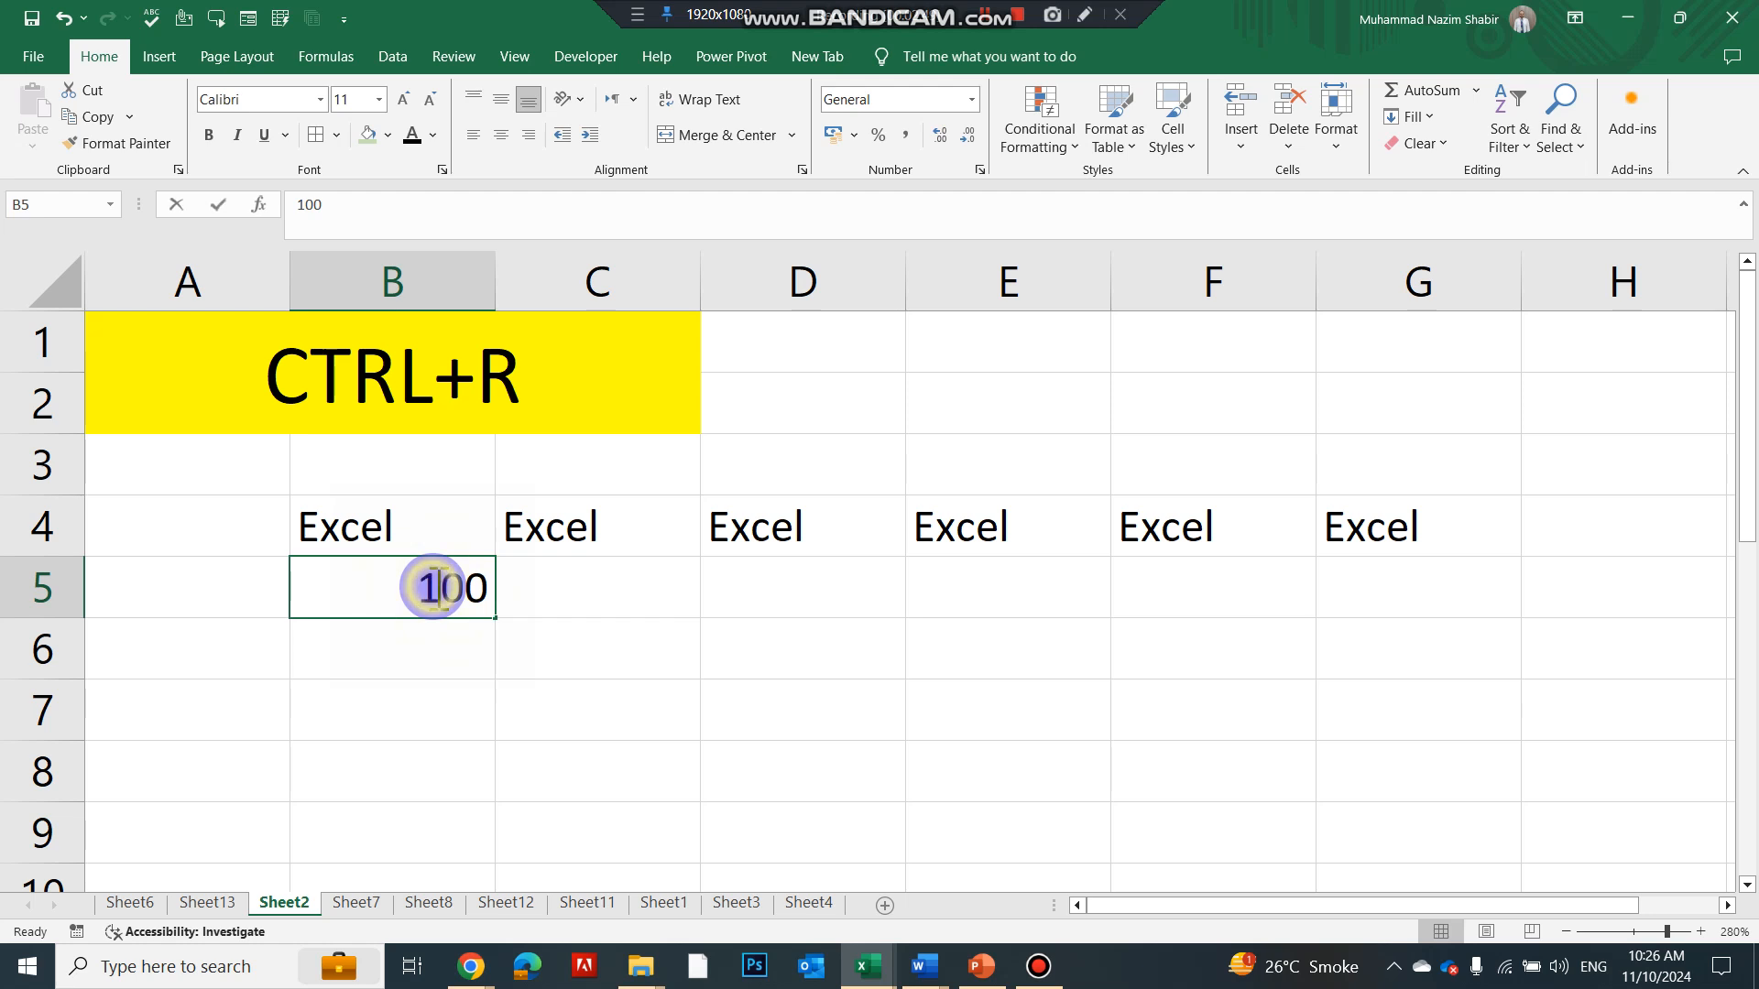
left_click(428, 640)
left_click(420, 598)
left_click_drag(421, 598, 1344, 585)
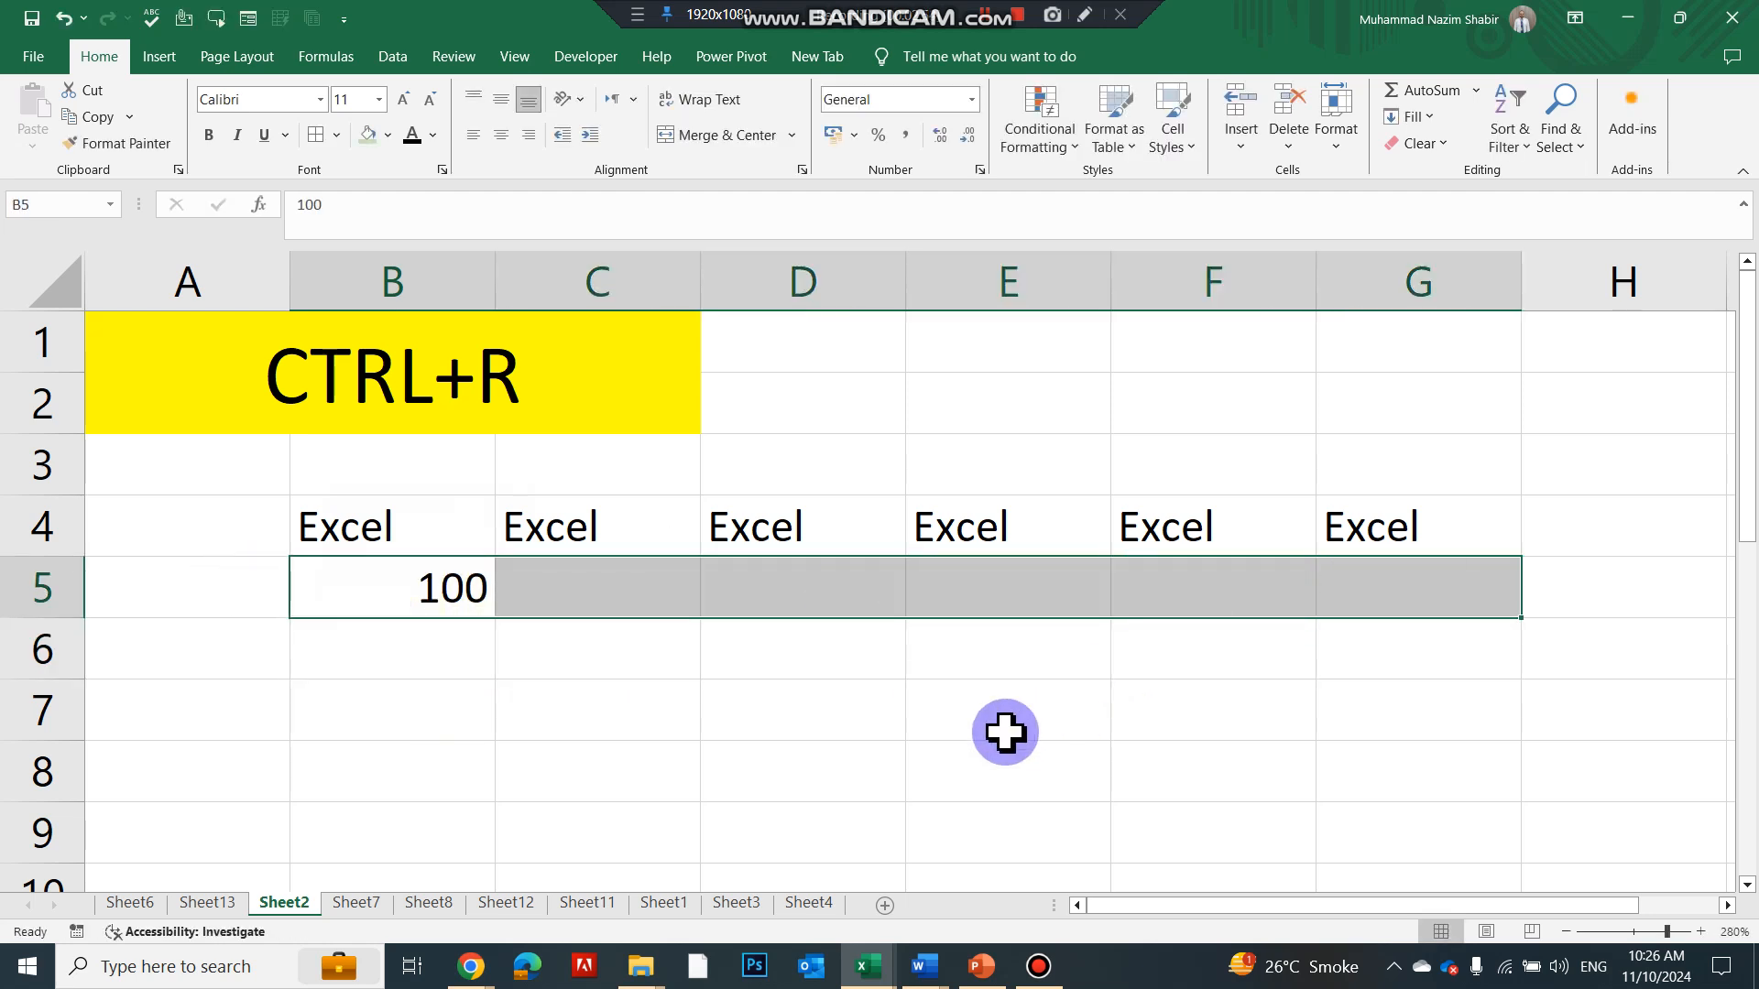
key("ctrl+r")
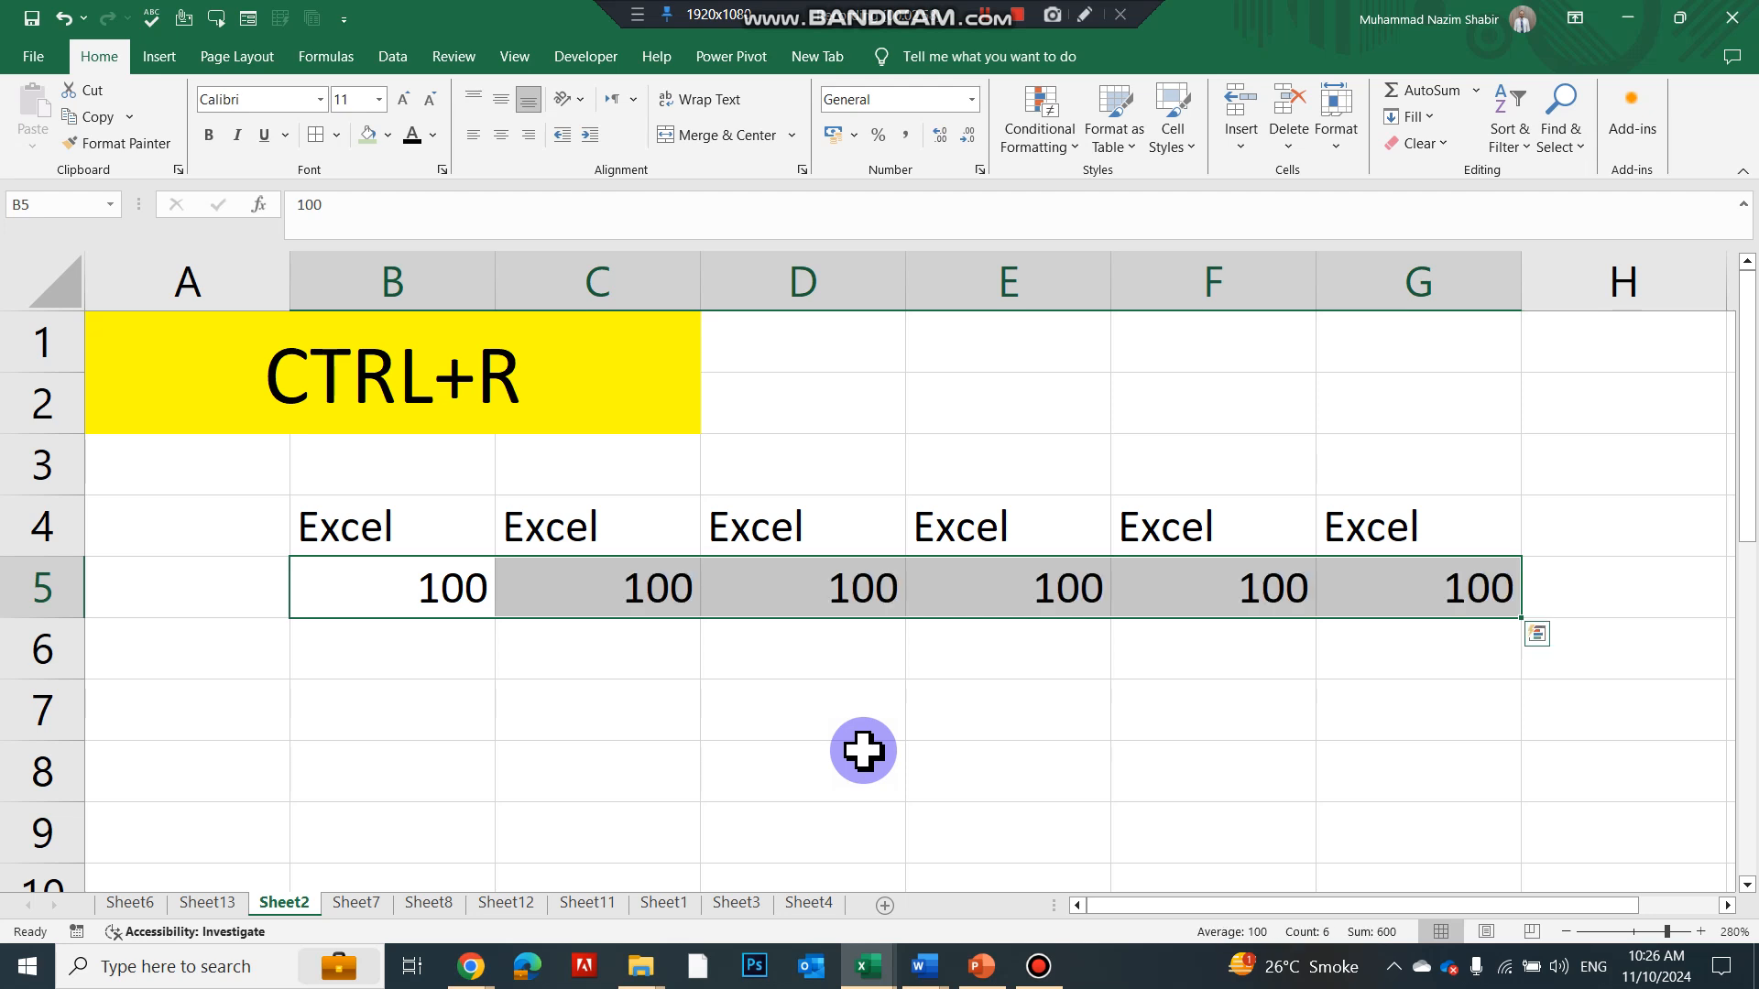
key("ctrl+Page_Down")
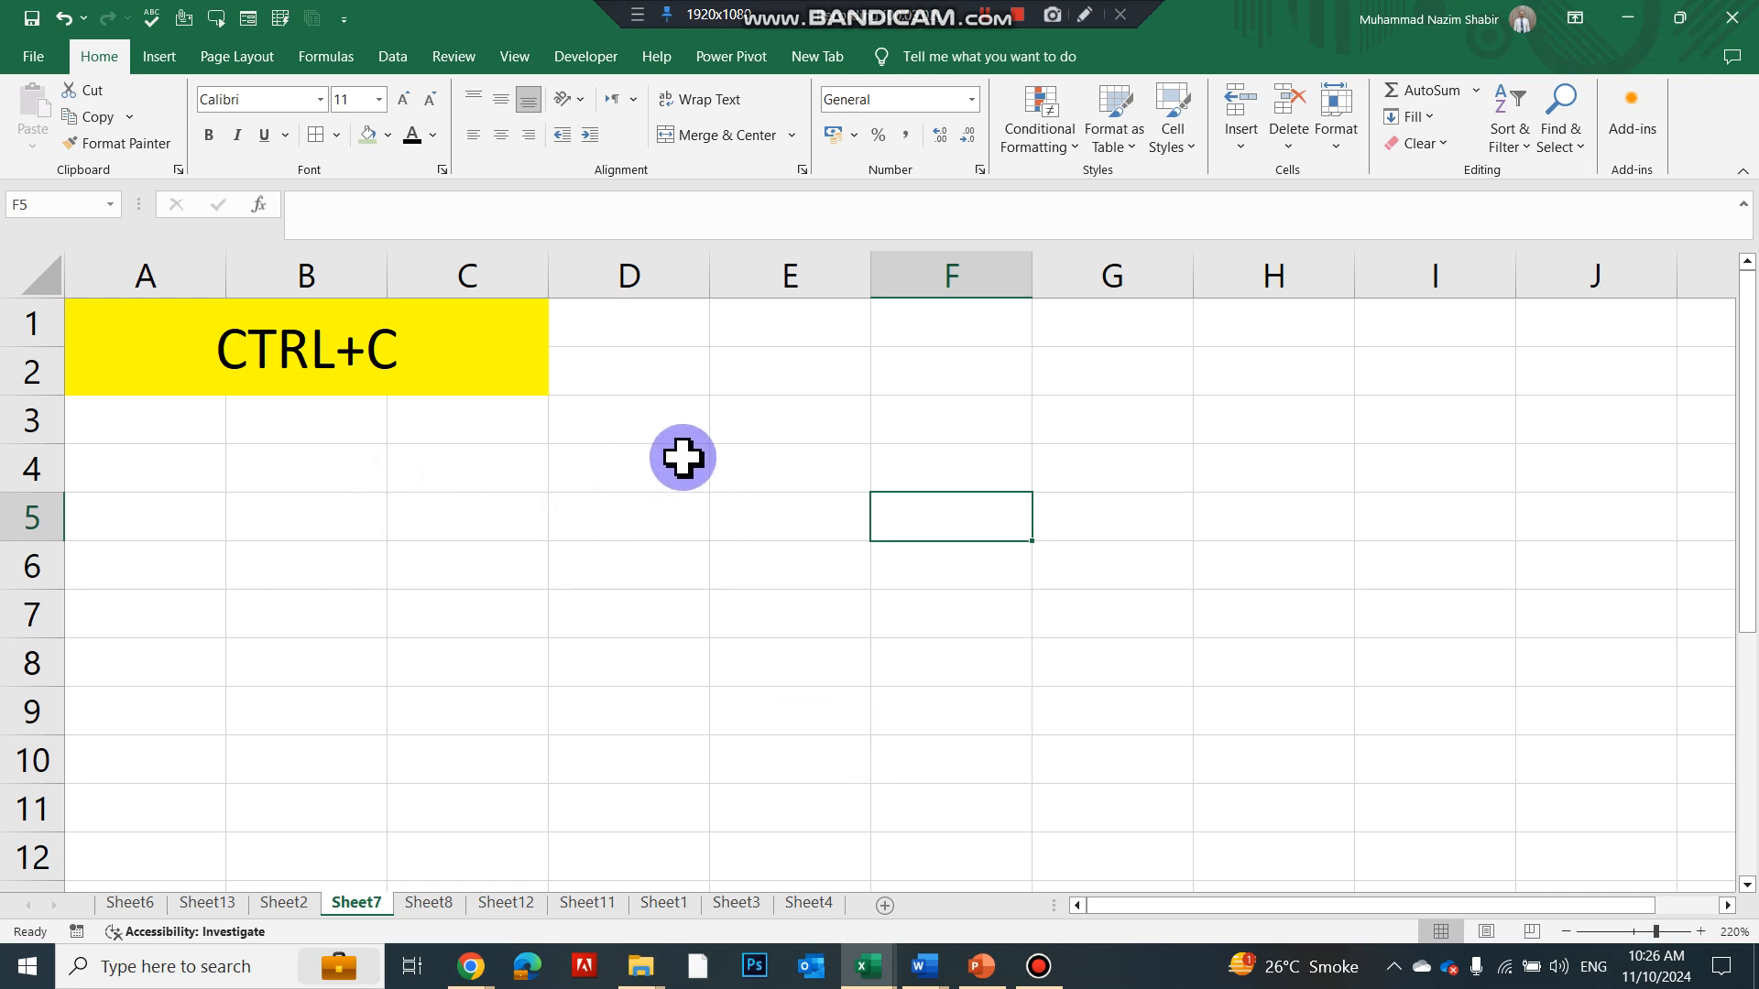
Enter éxcel, 10 and 20 in E4:E6 and extend the series to 60 in E10
left_click(719, 467)
type("éxce")
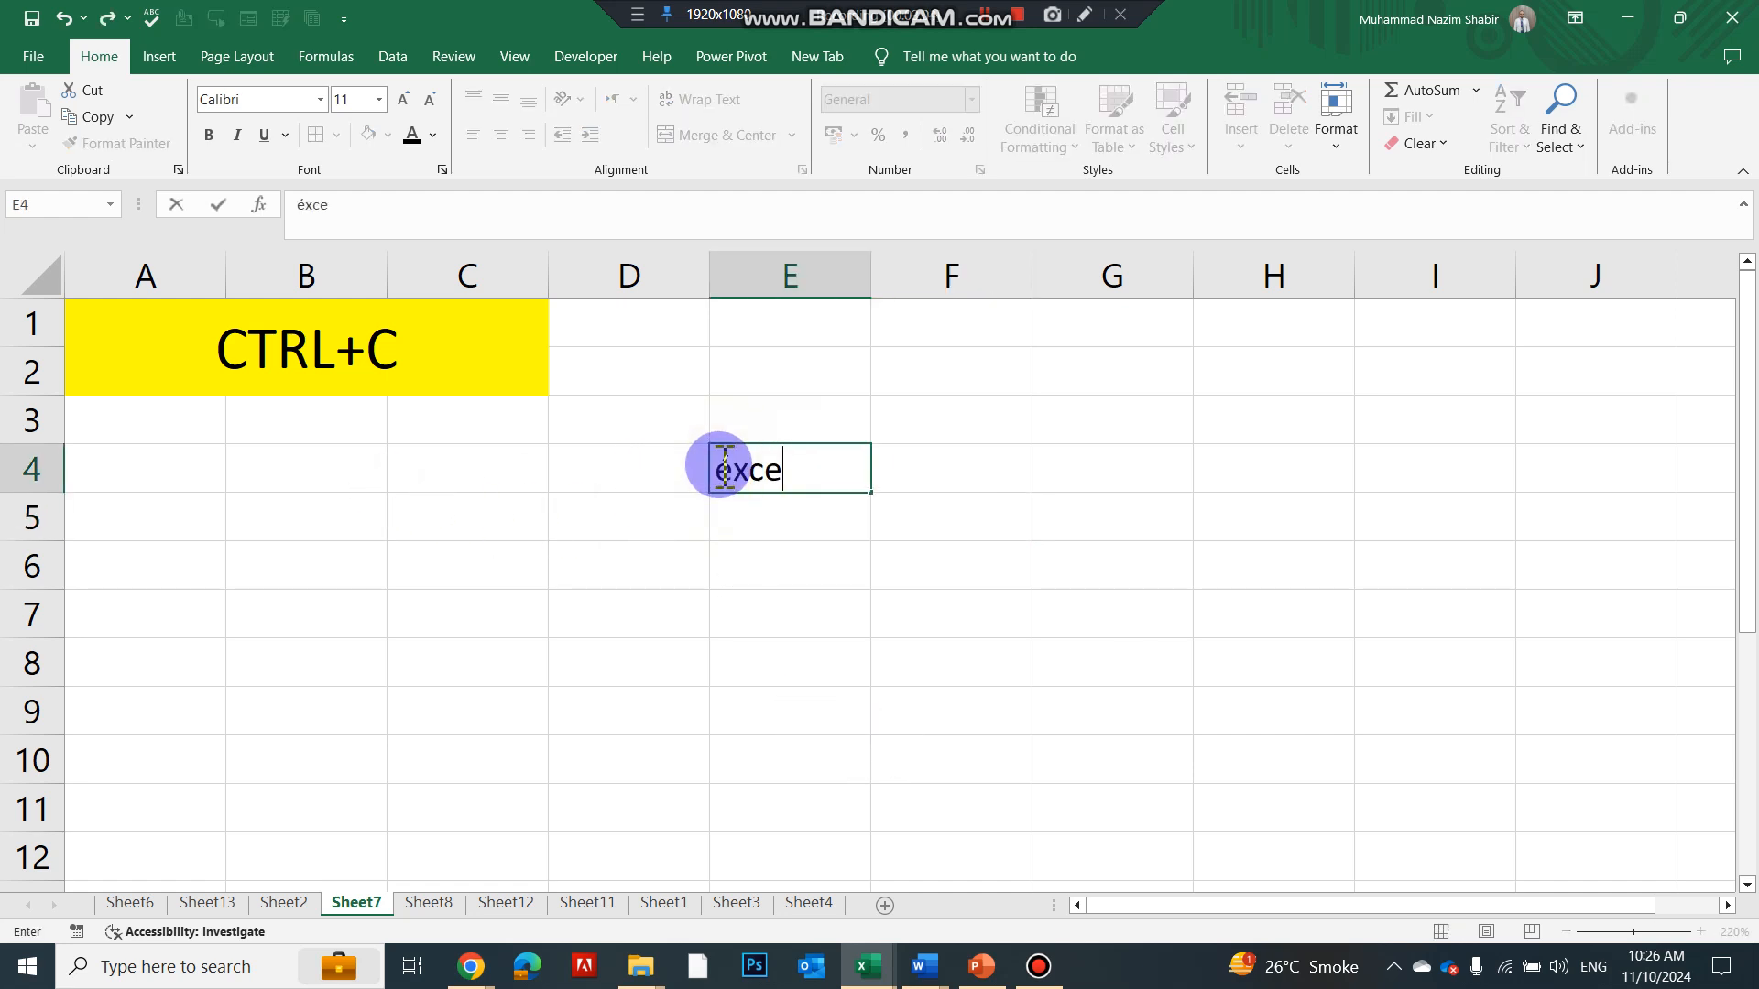
key("Return")
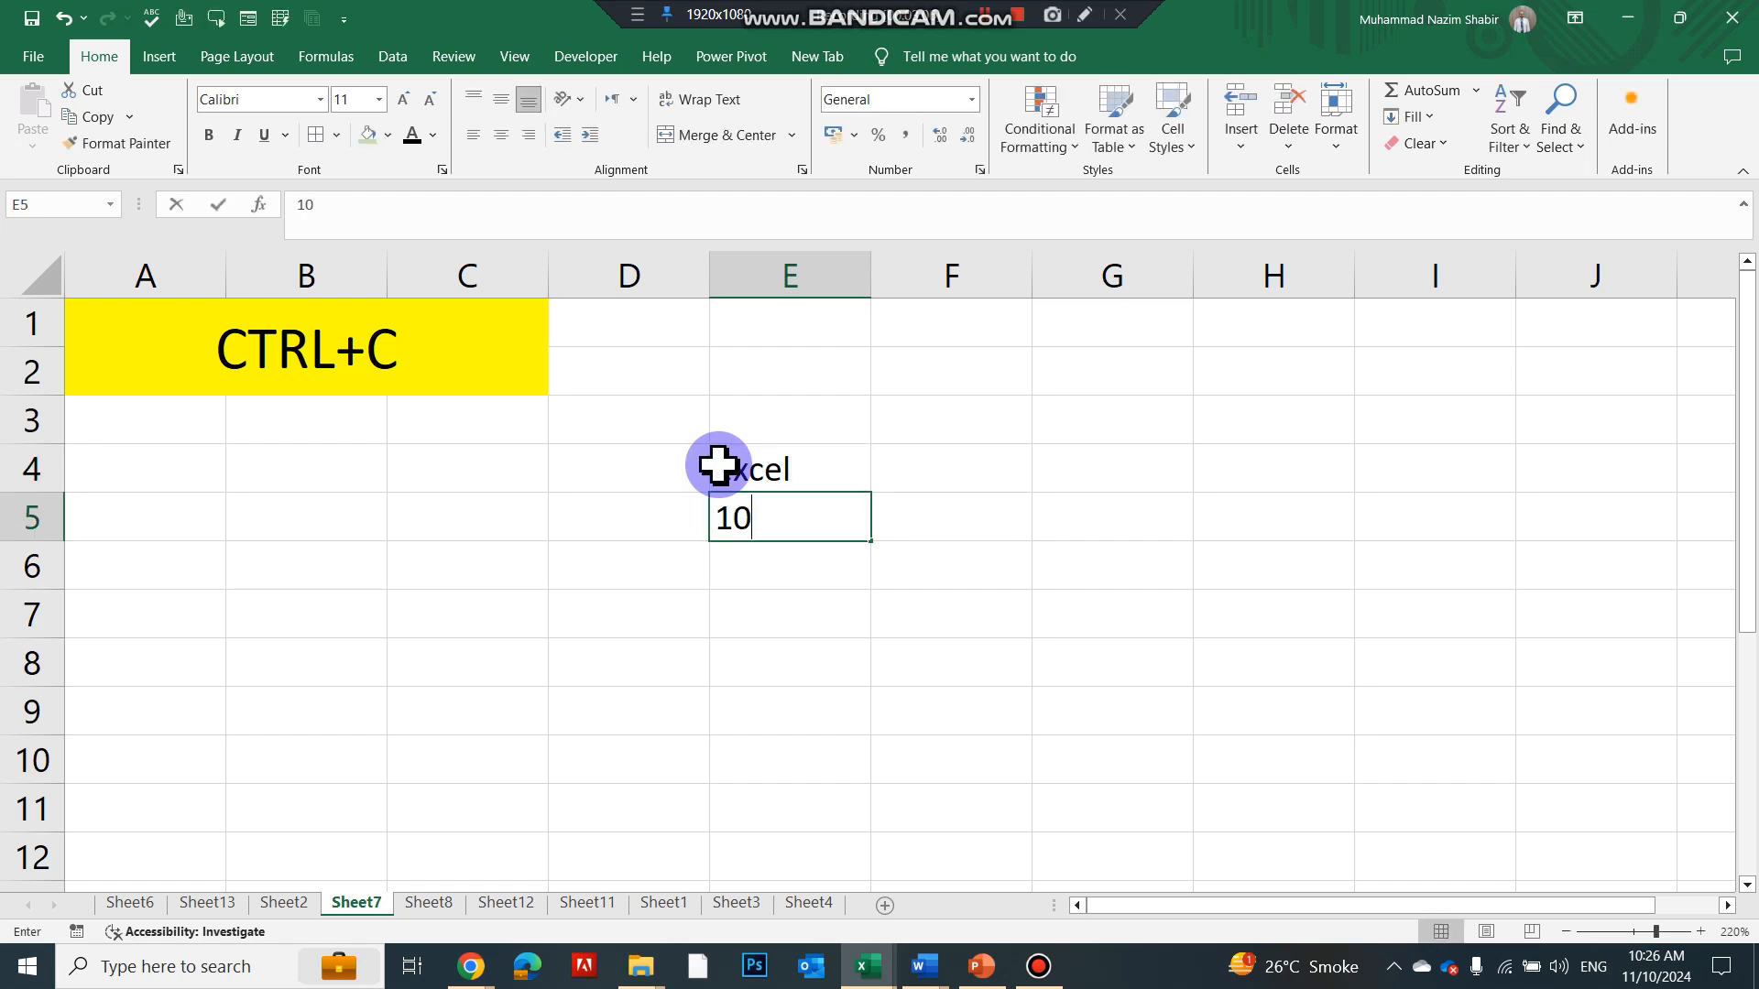
key("Return")
type("20")
key("Return")
left_click_drag(817, 501, 820, 775)
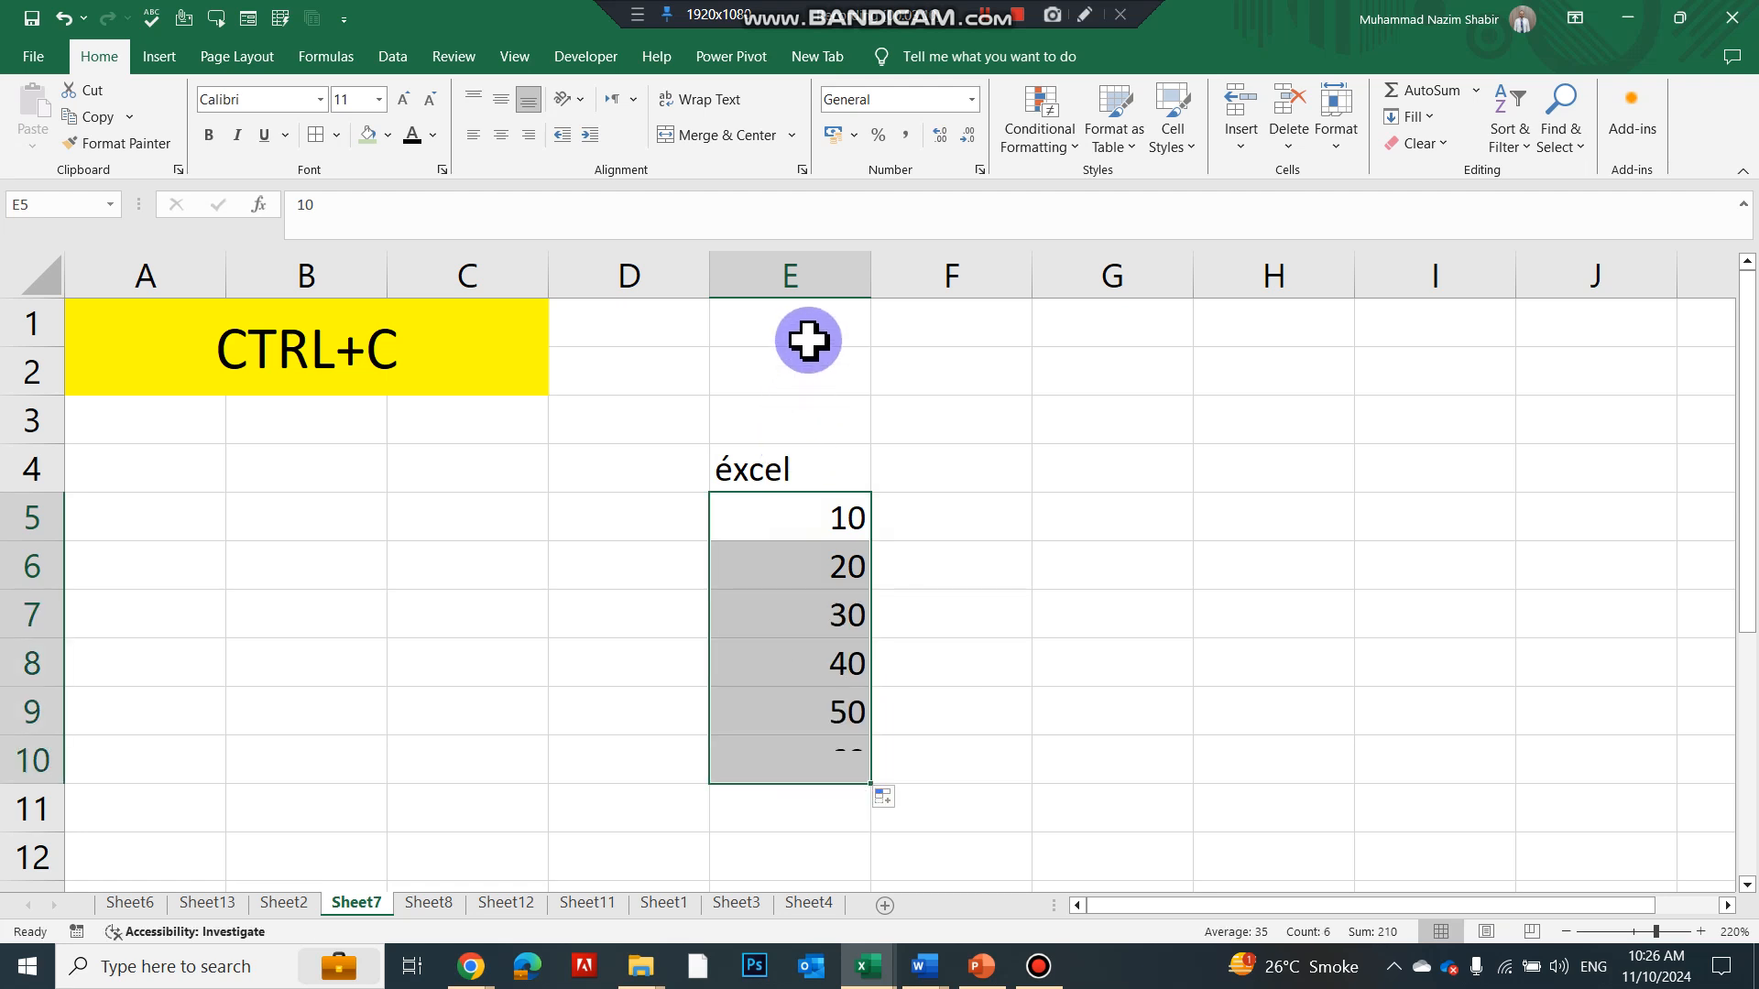
Copy E4:E10 and paste it into G4:G10
left_click(801, 273)
left_click(431, 361)
left_click_drag(776, 481, 746, 758)
key("ctrl+c")
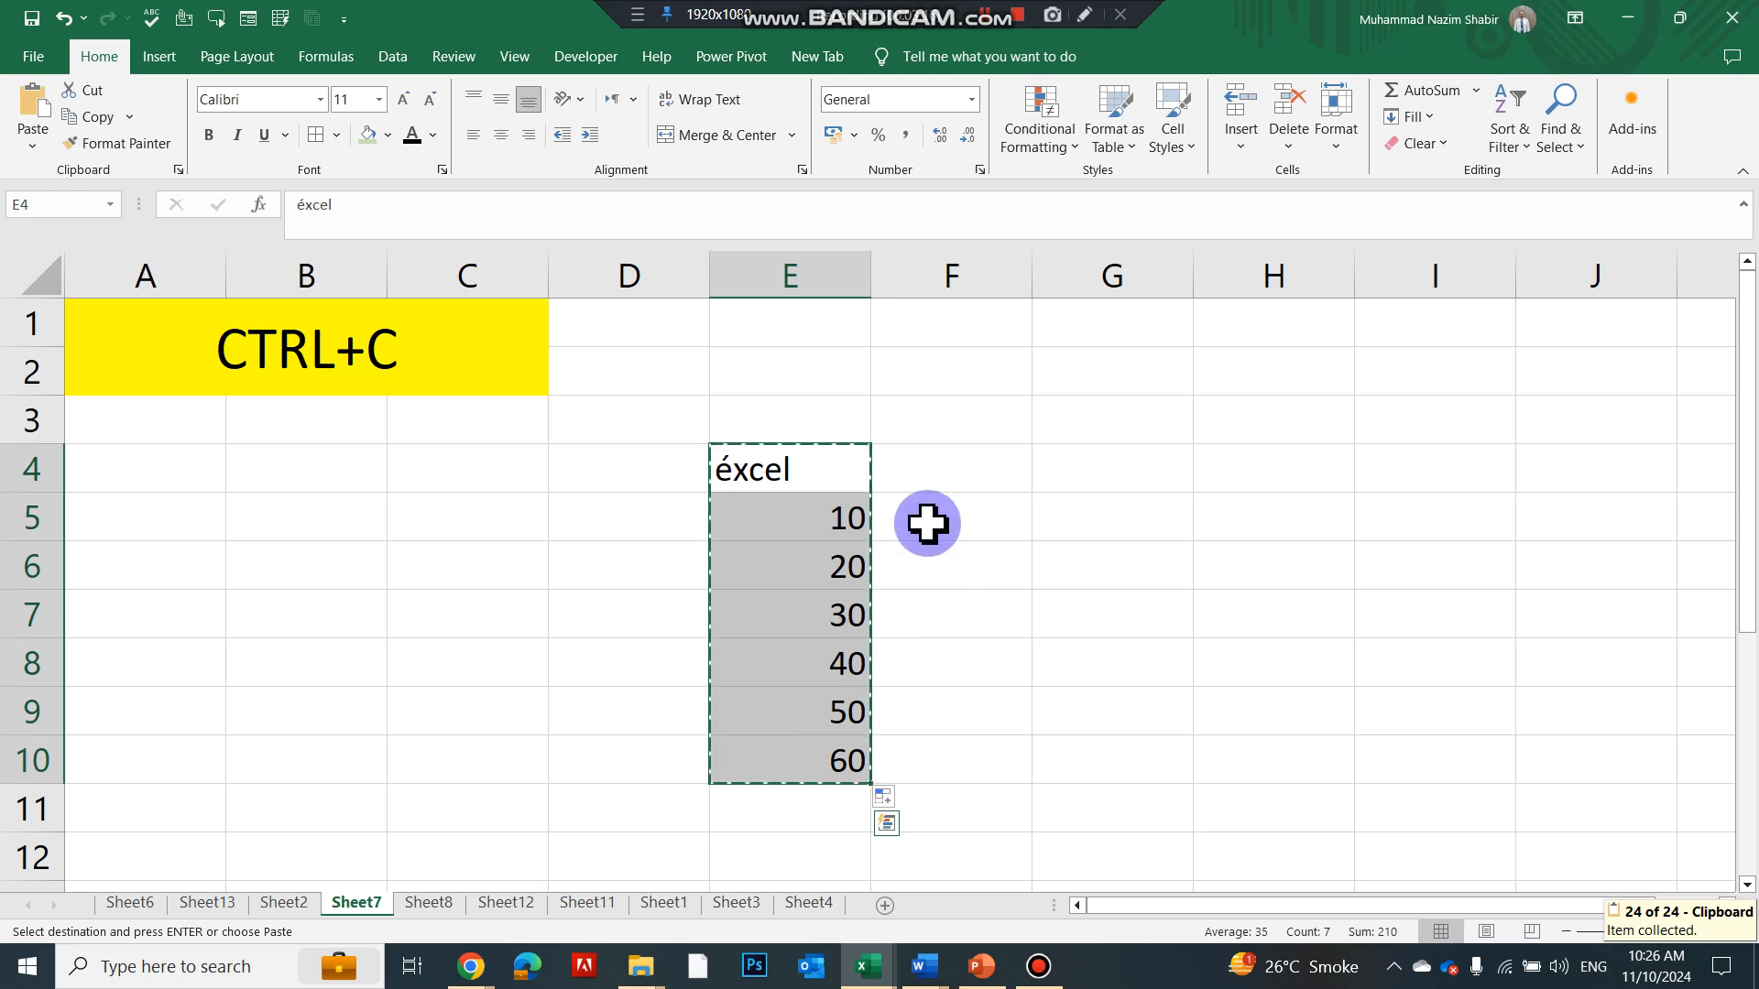
right_click(1090, 465)
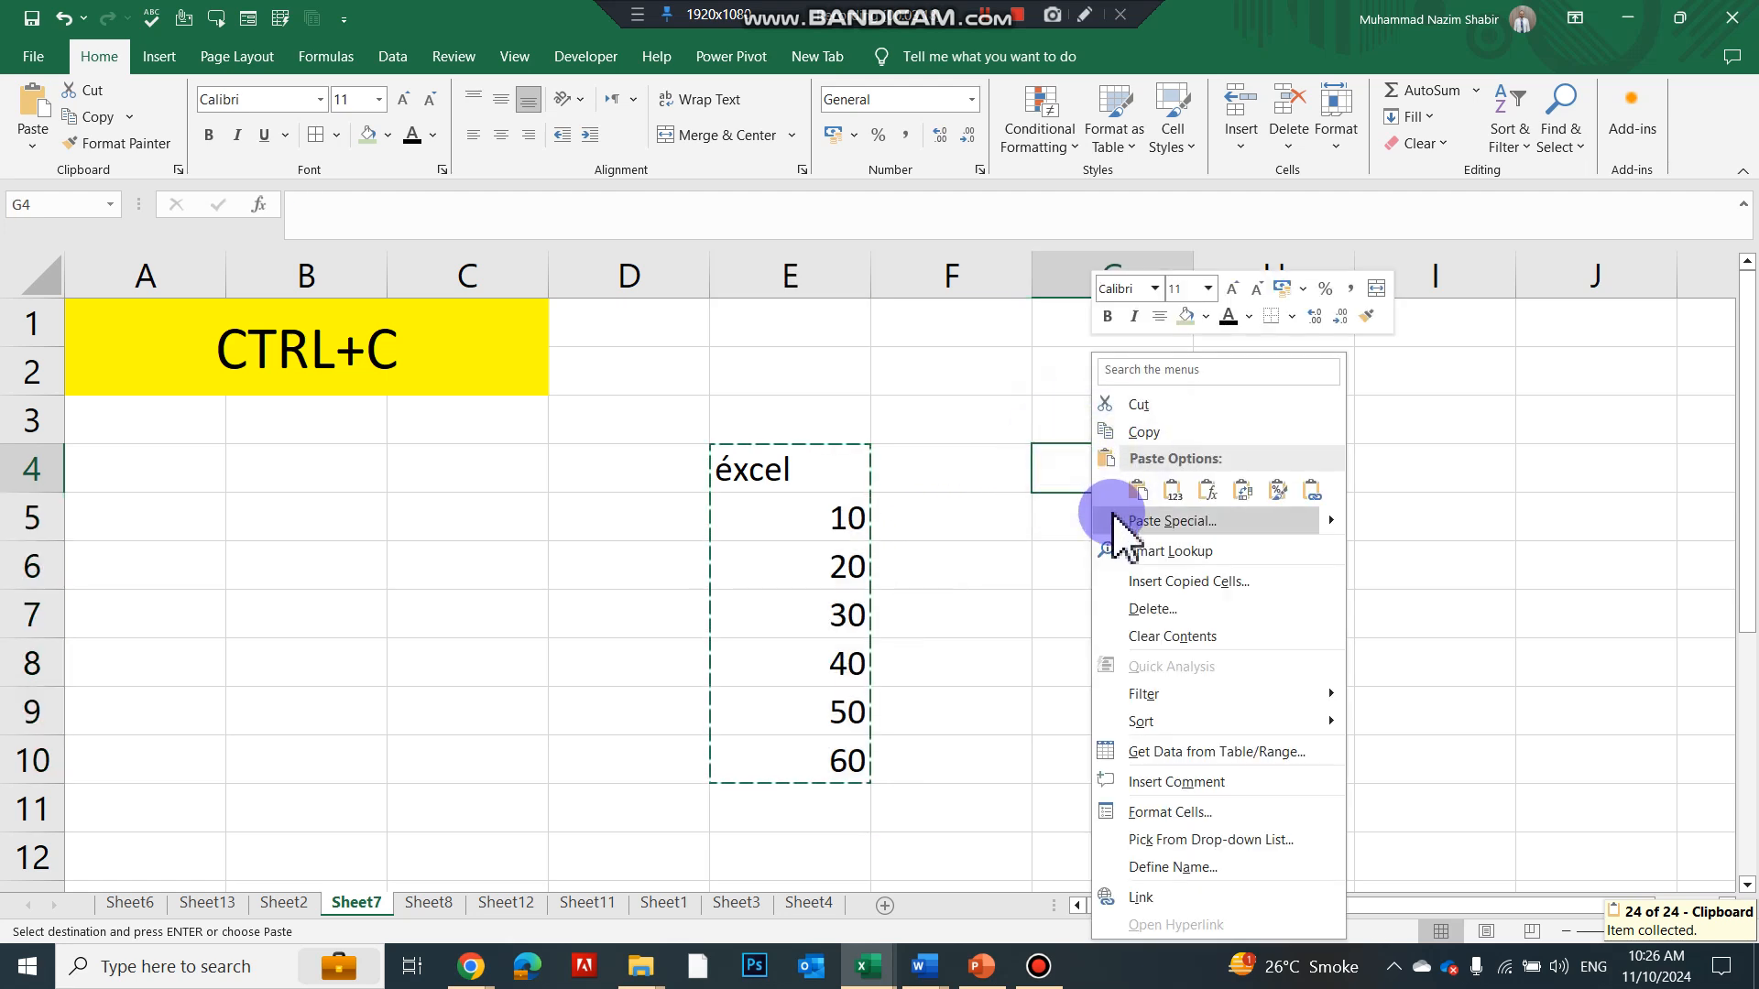
left_click(1174, 492)
left_click(1232, 472)
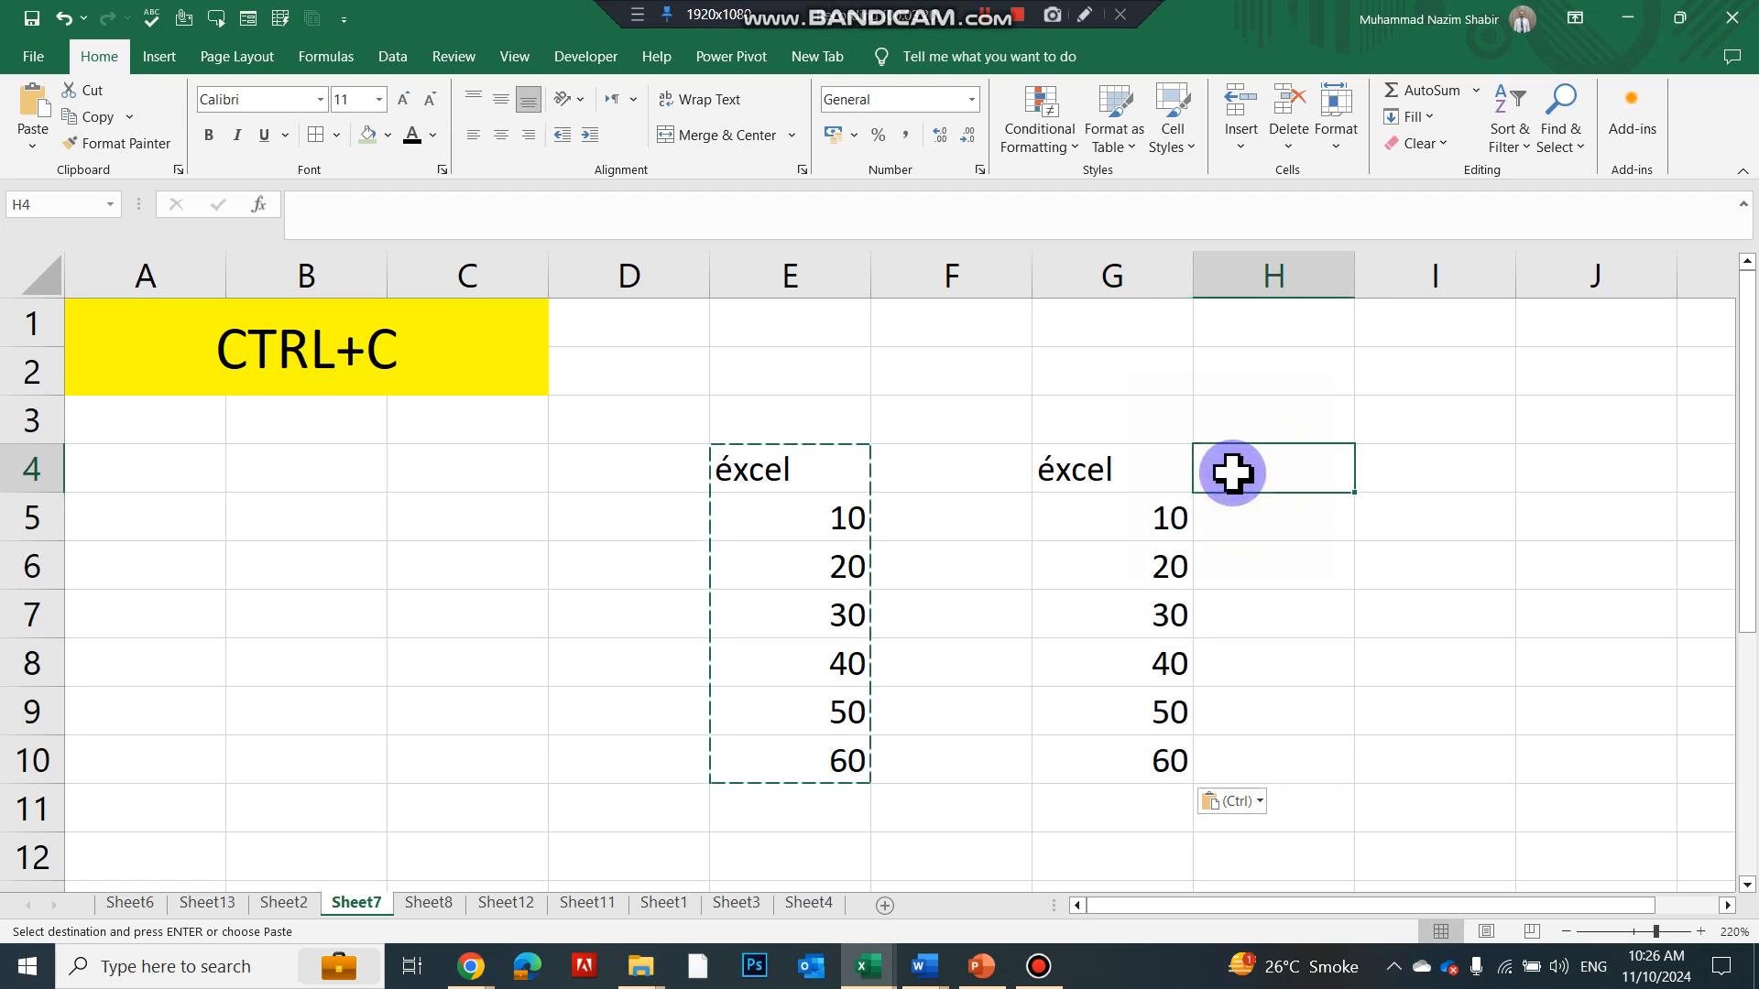
key("ctrl+Page_Down")
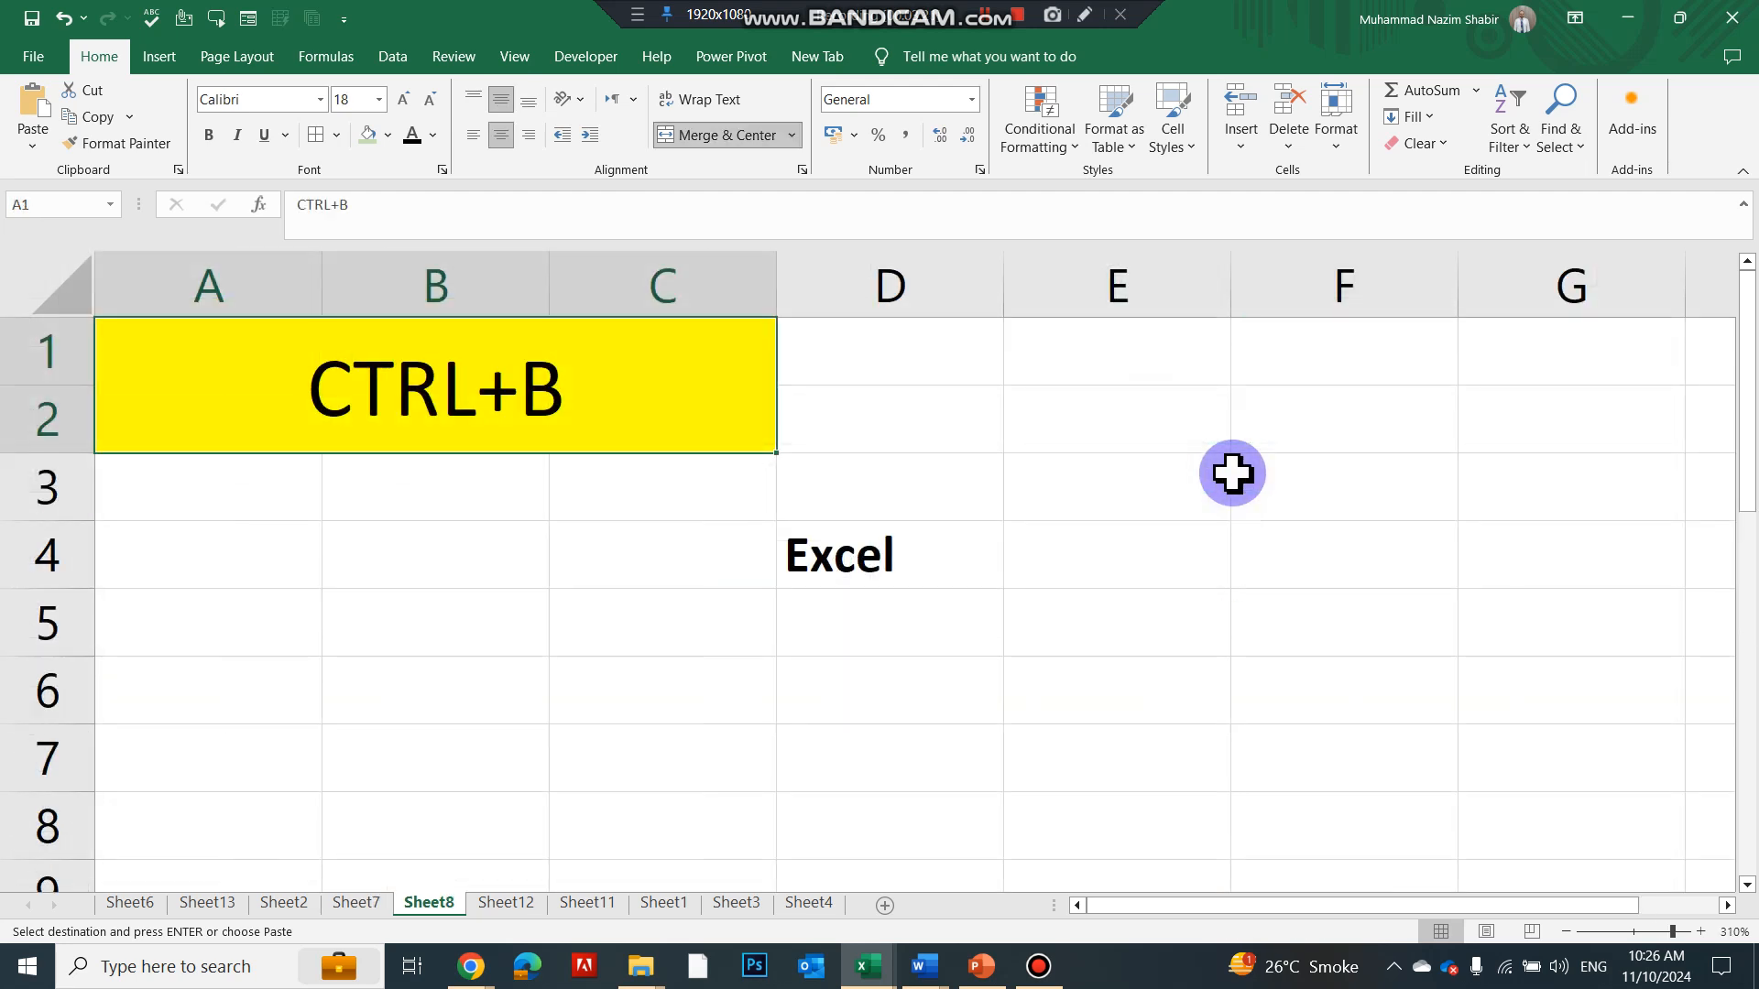
Make the word Excel in D4 bold and increase its font size to 20
left_click(795, 566)
left_click(209, 135)
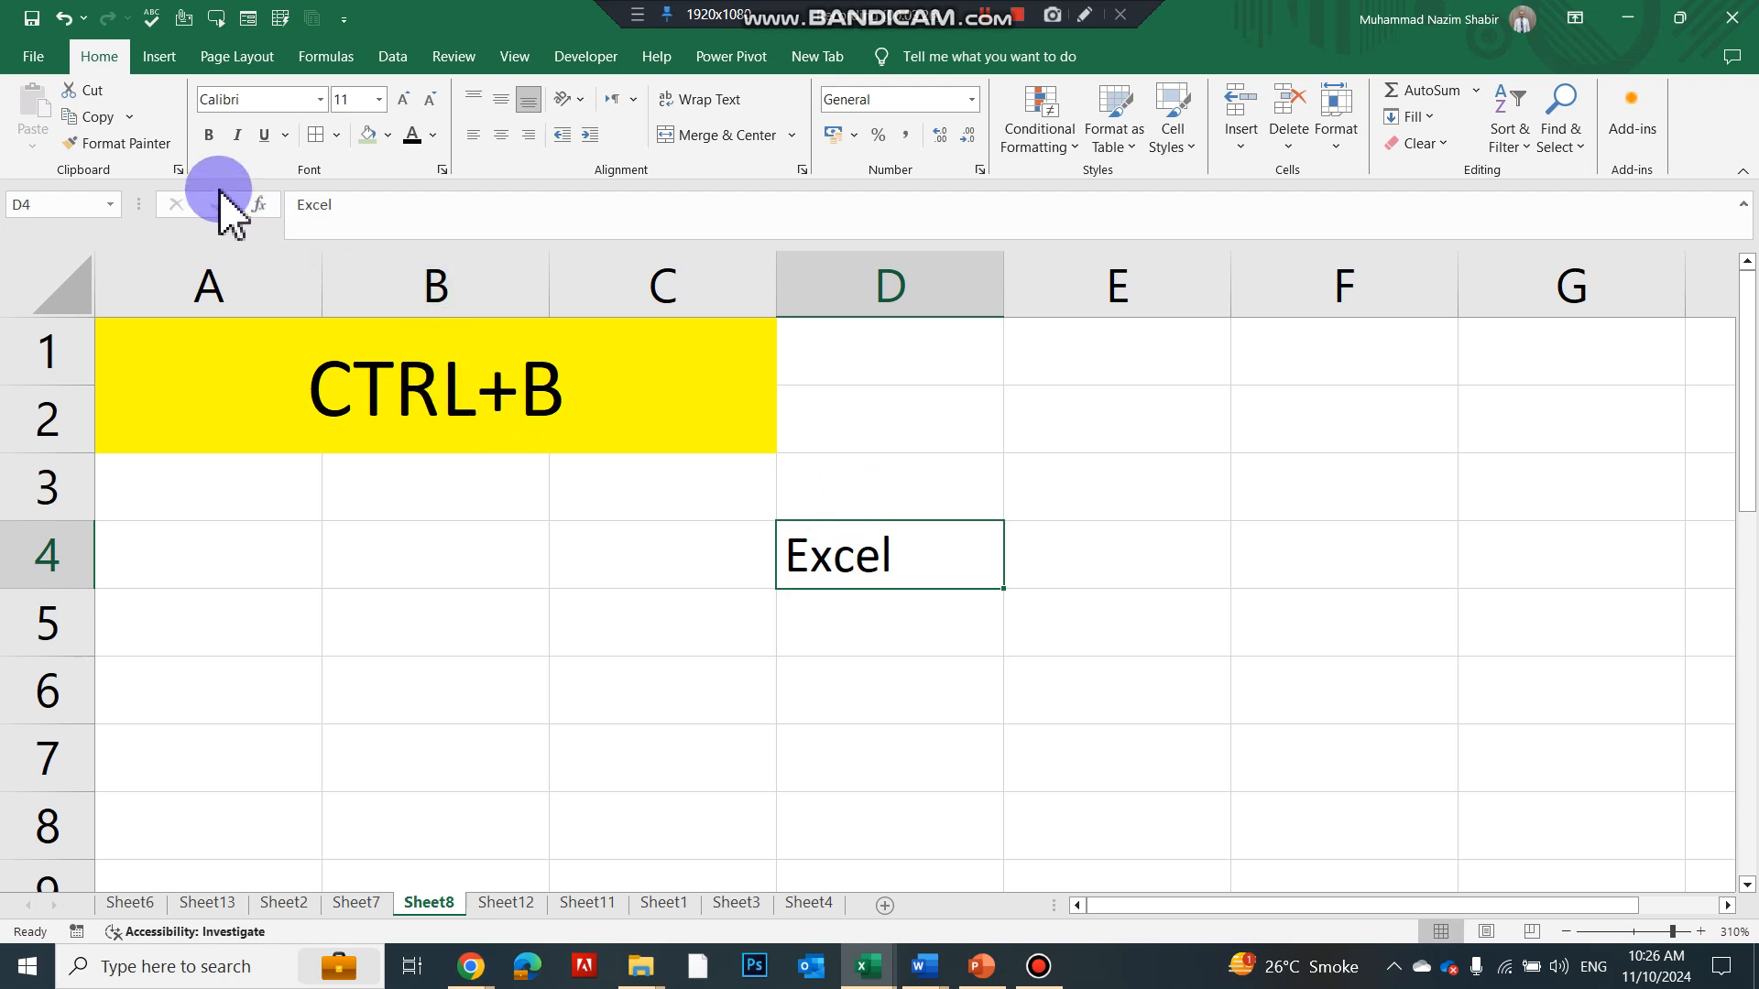
left_click(210, 136)
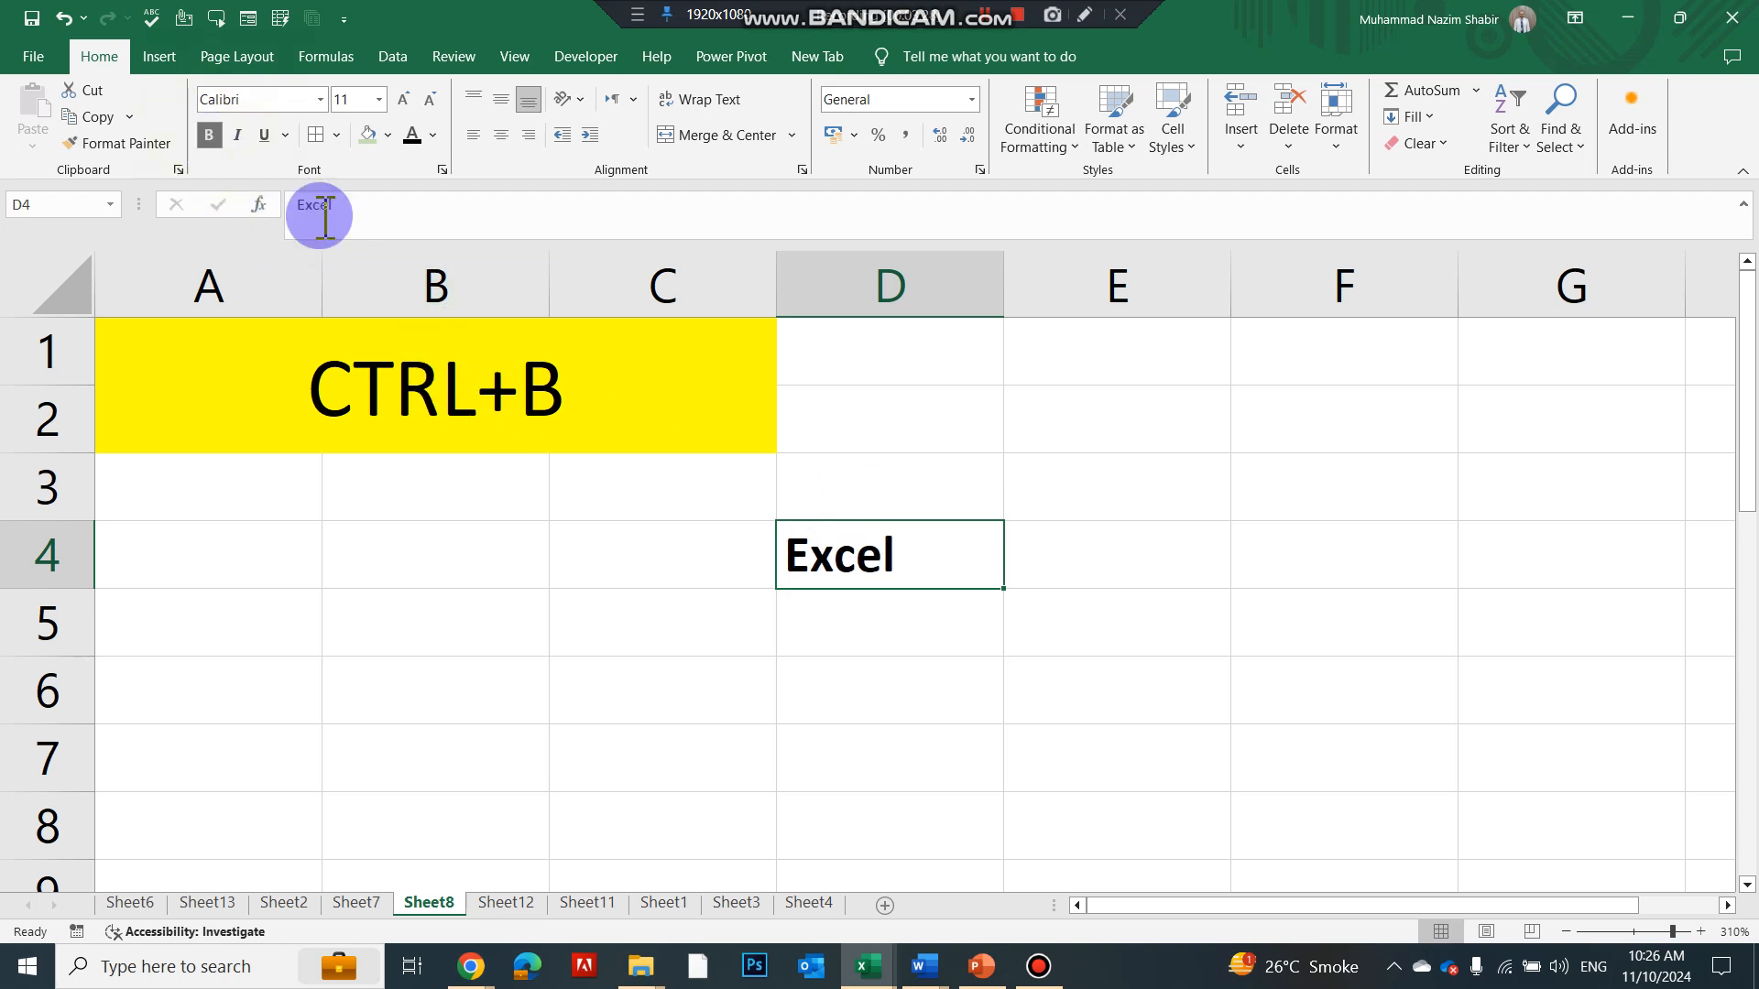
left_click(403, 99)
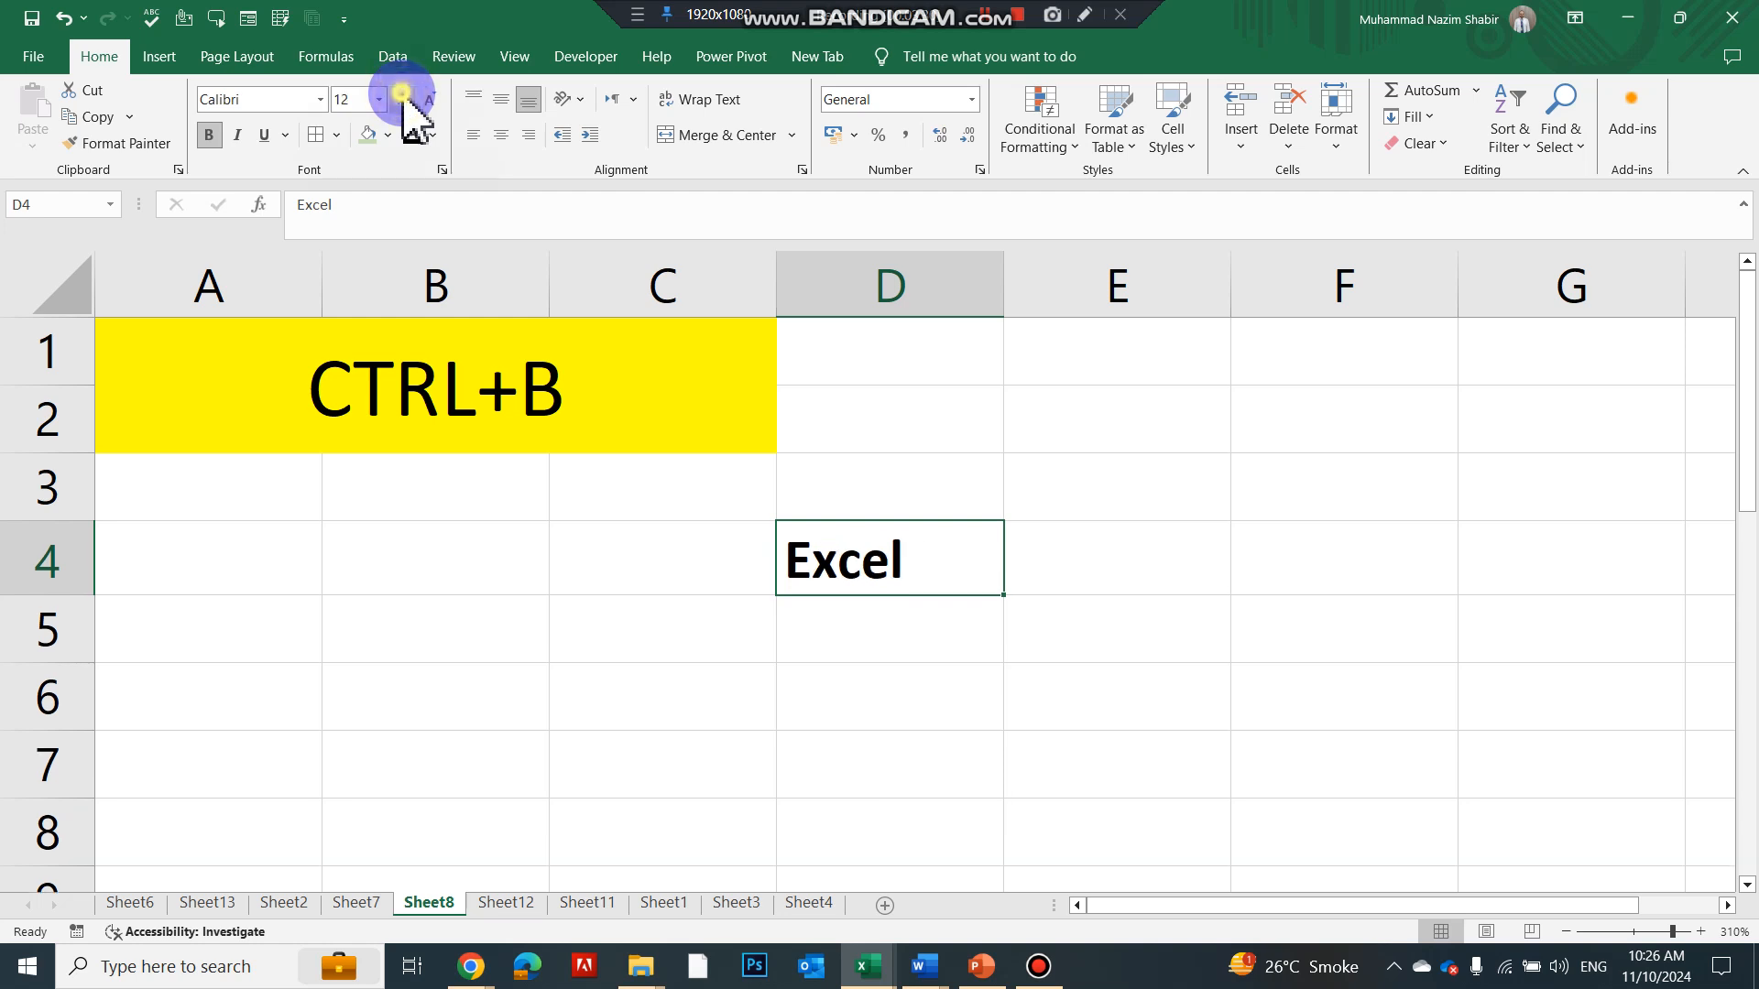
left_click(403, 99)
left_click(403, 99)
left_click(403, 99)
left_click(403, 99)
scroll(687, 435, "up", 1)
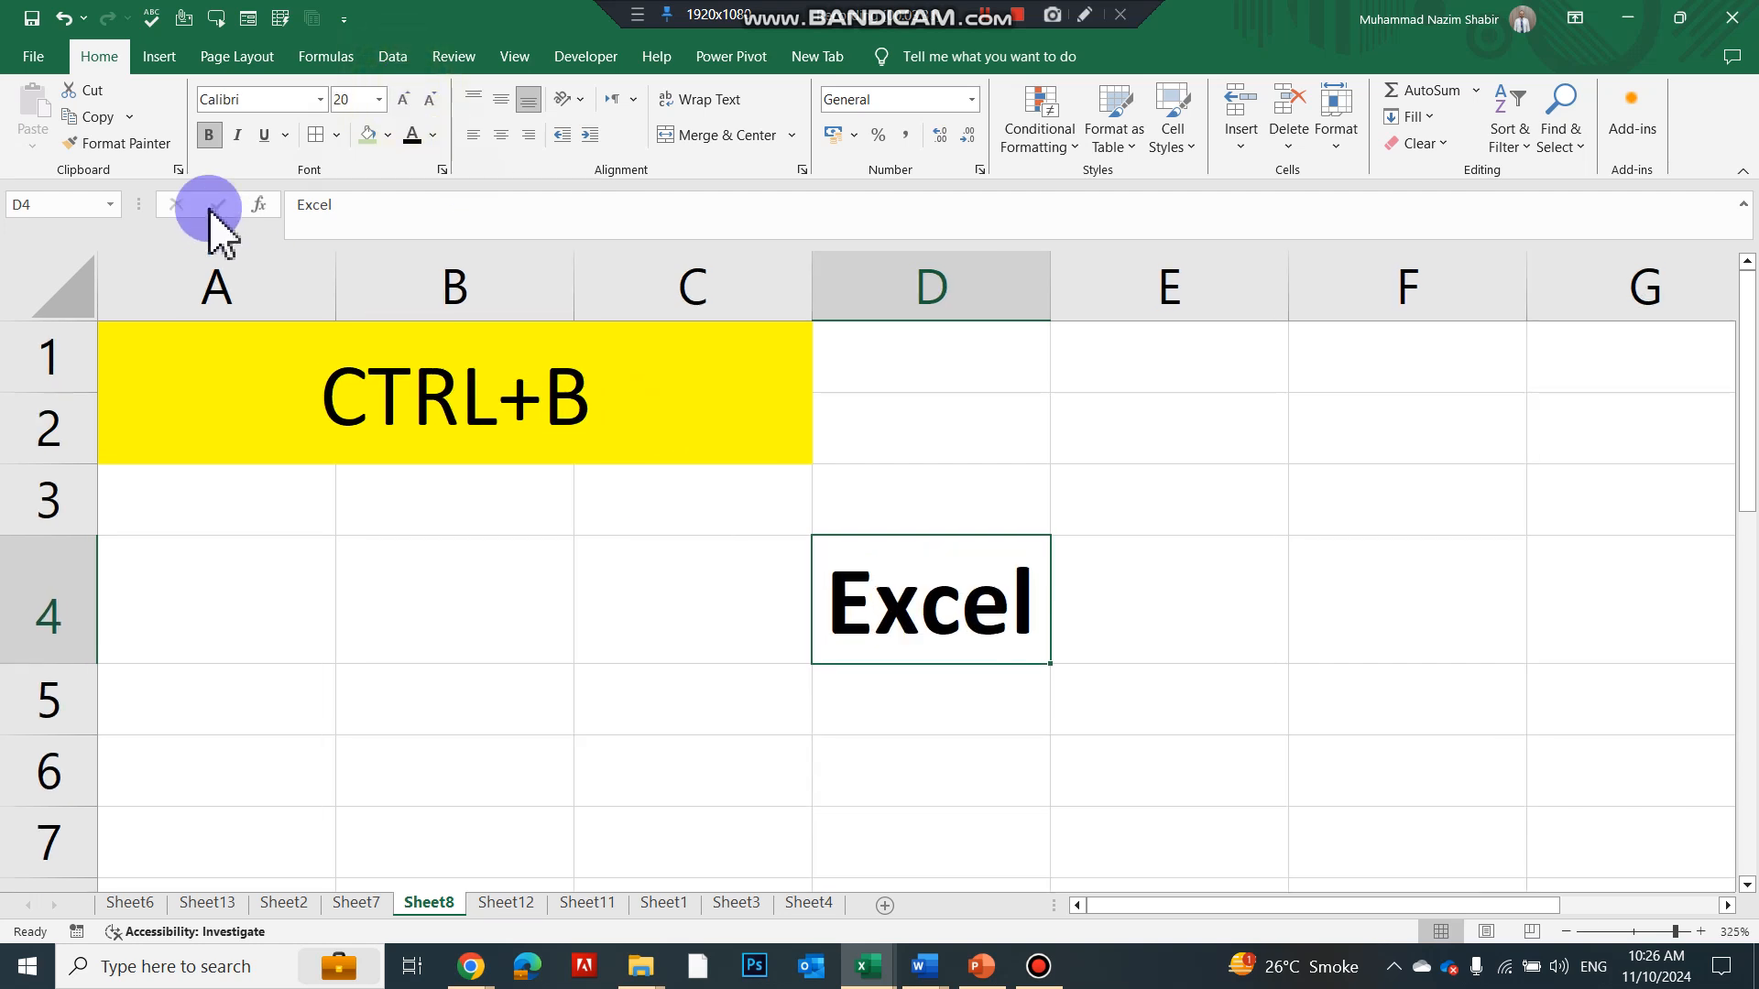
Toggle D4's bold on and off with the Bold button and Ctrl+B, leaving it unbolded
left_click(209, 135)
left_click(208, 136)
left_click(209, 144)
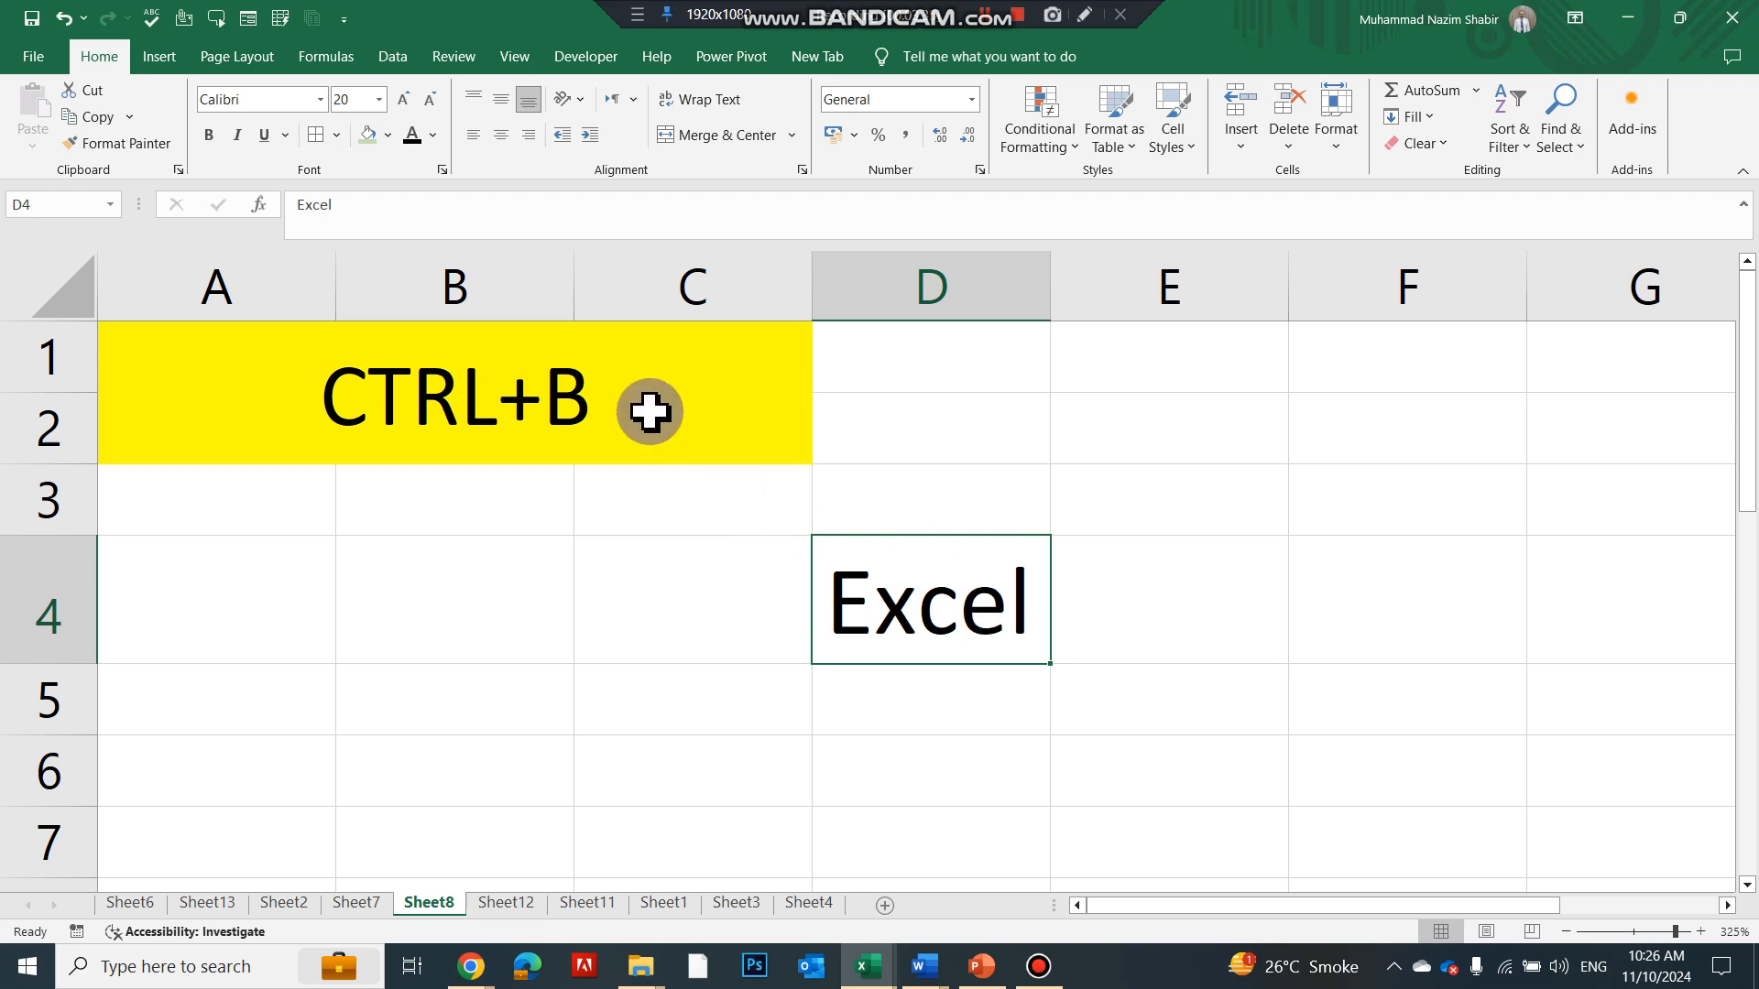
key("ctrl+b")
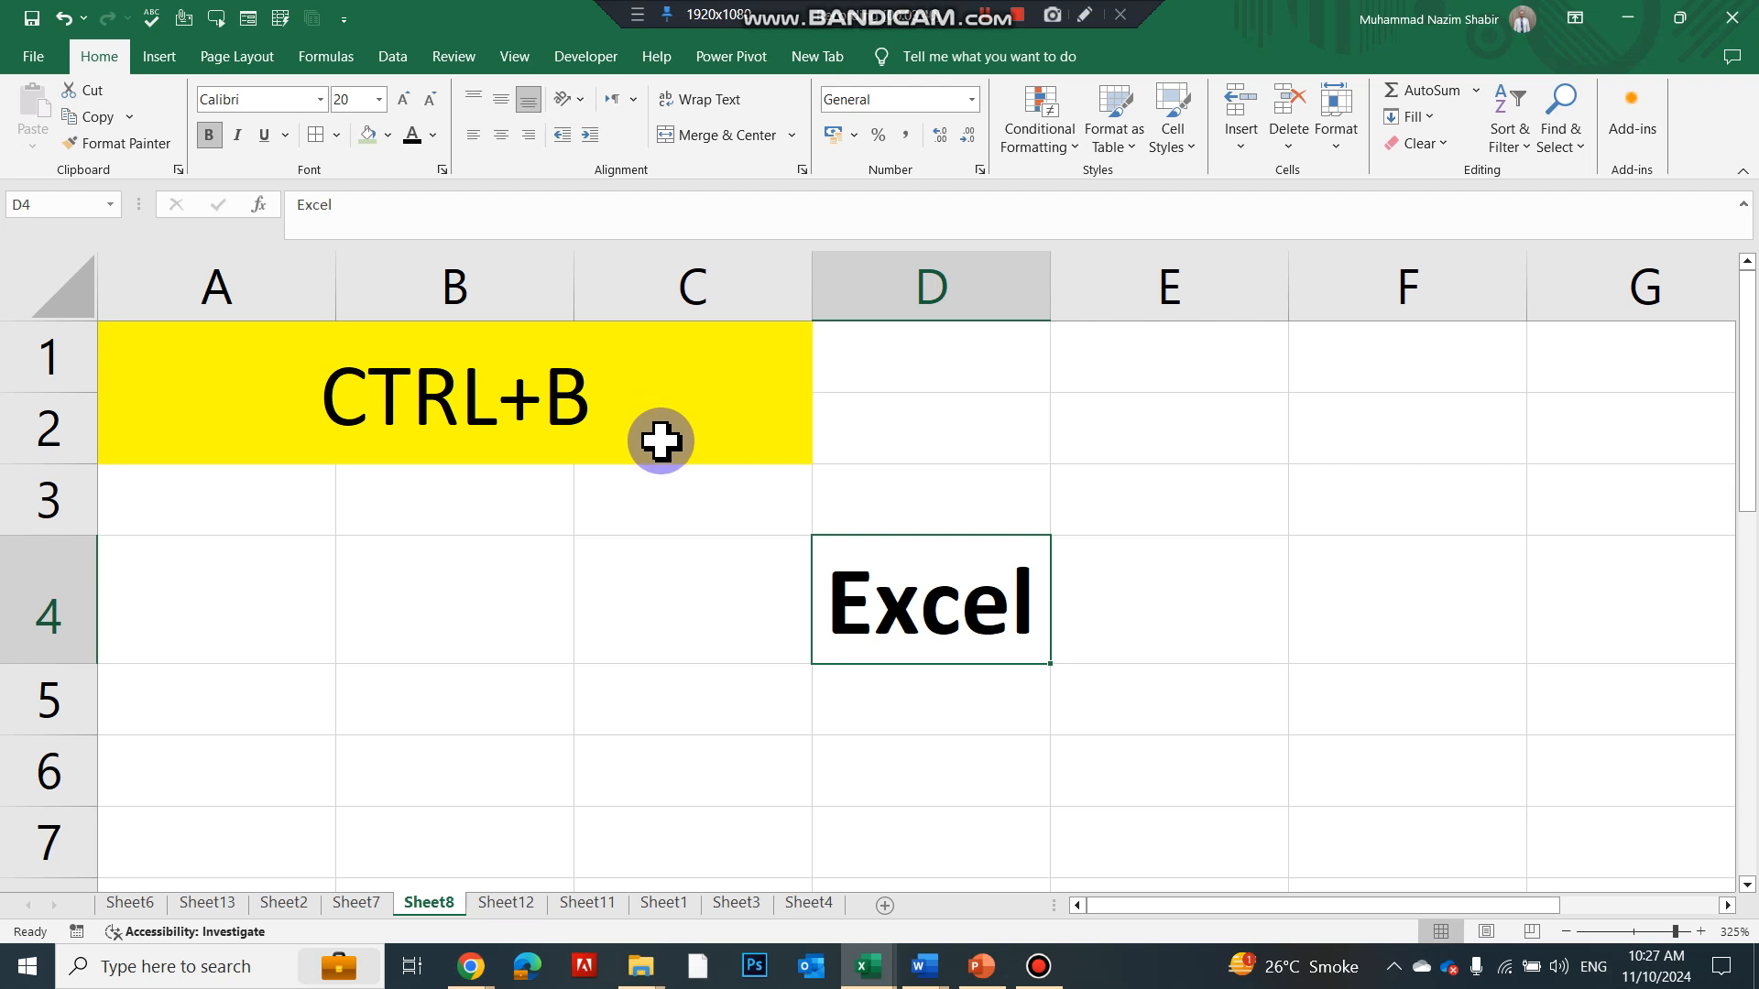
key("ctrl+b")
key("ctrl+b")
key("ctrl+b")
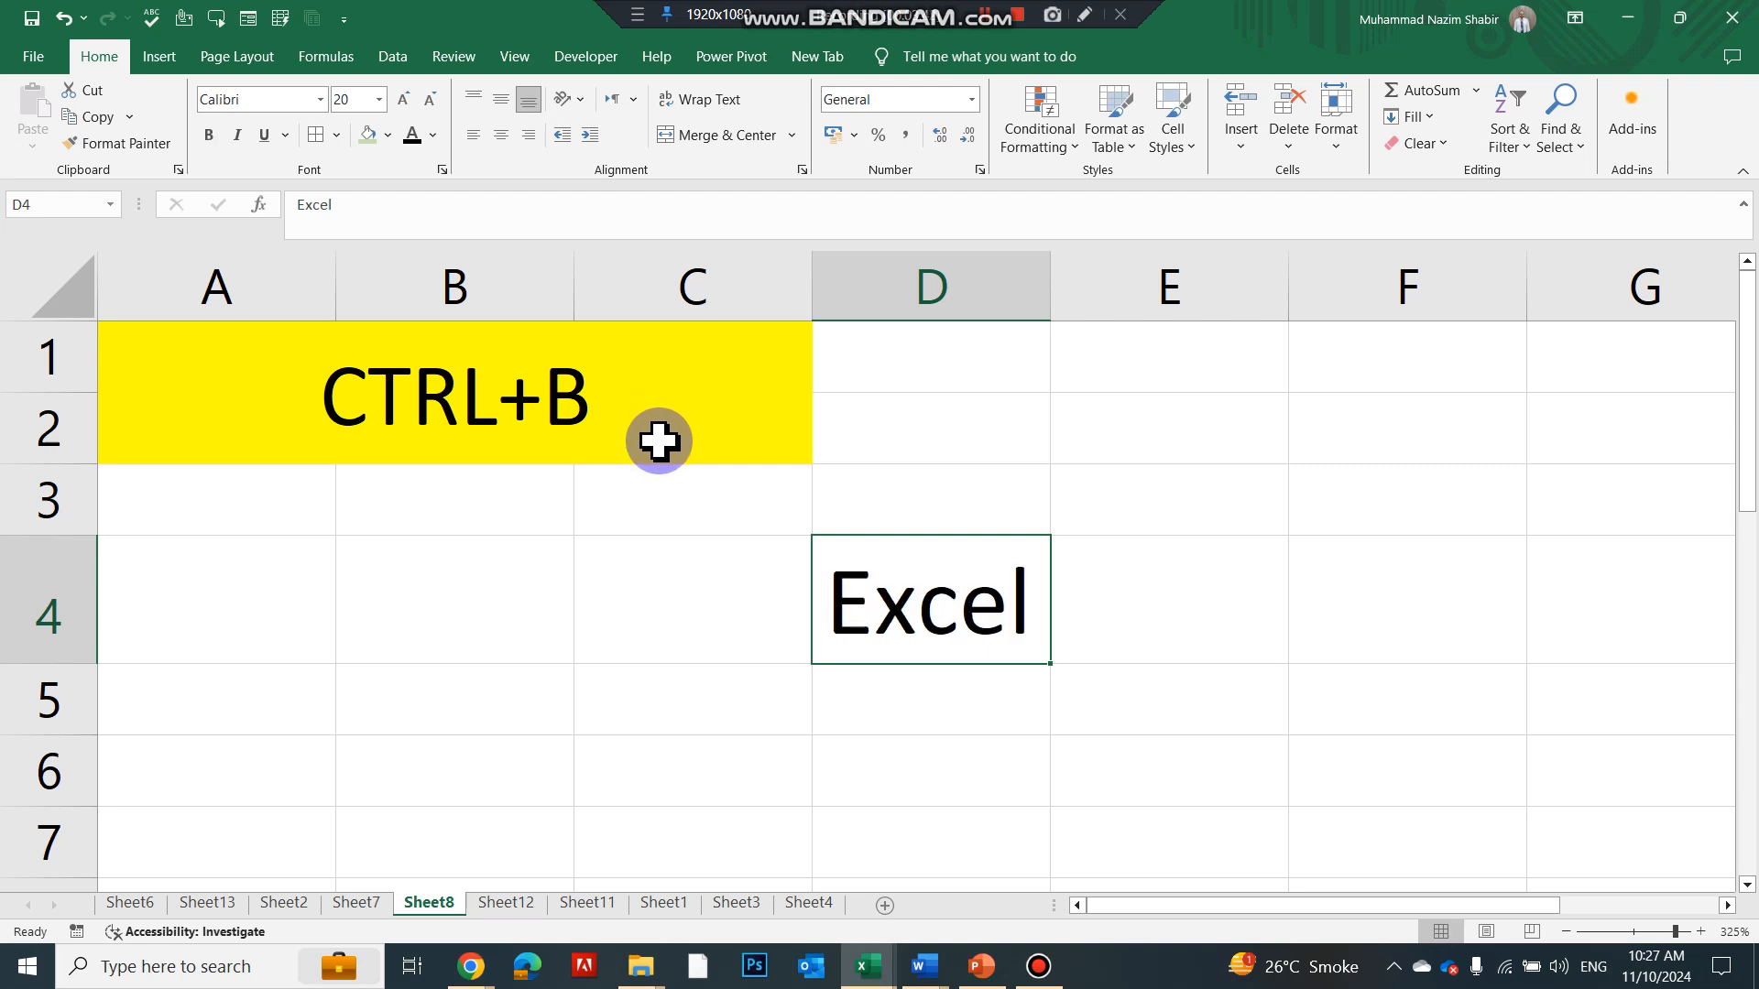
key("ctrl+Page_Down")
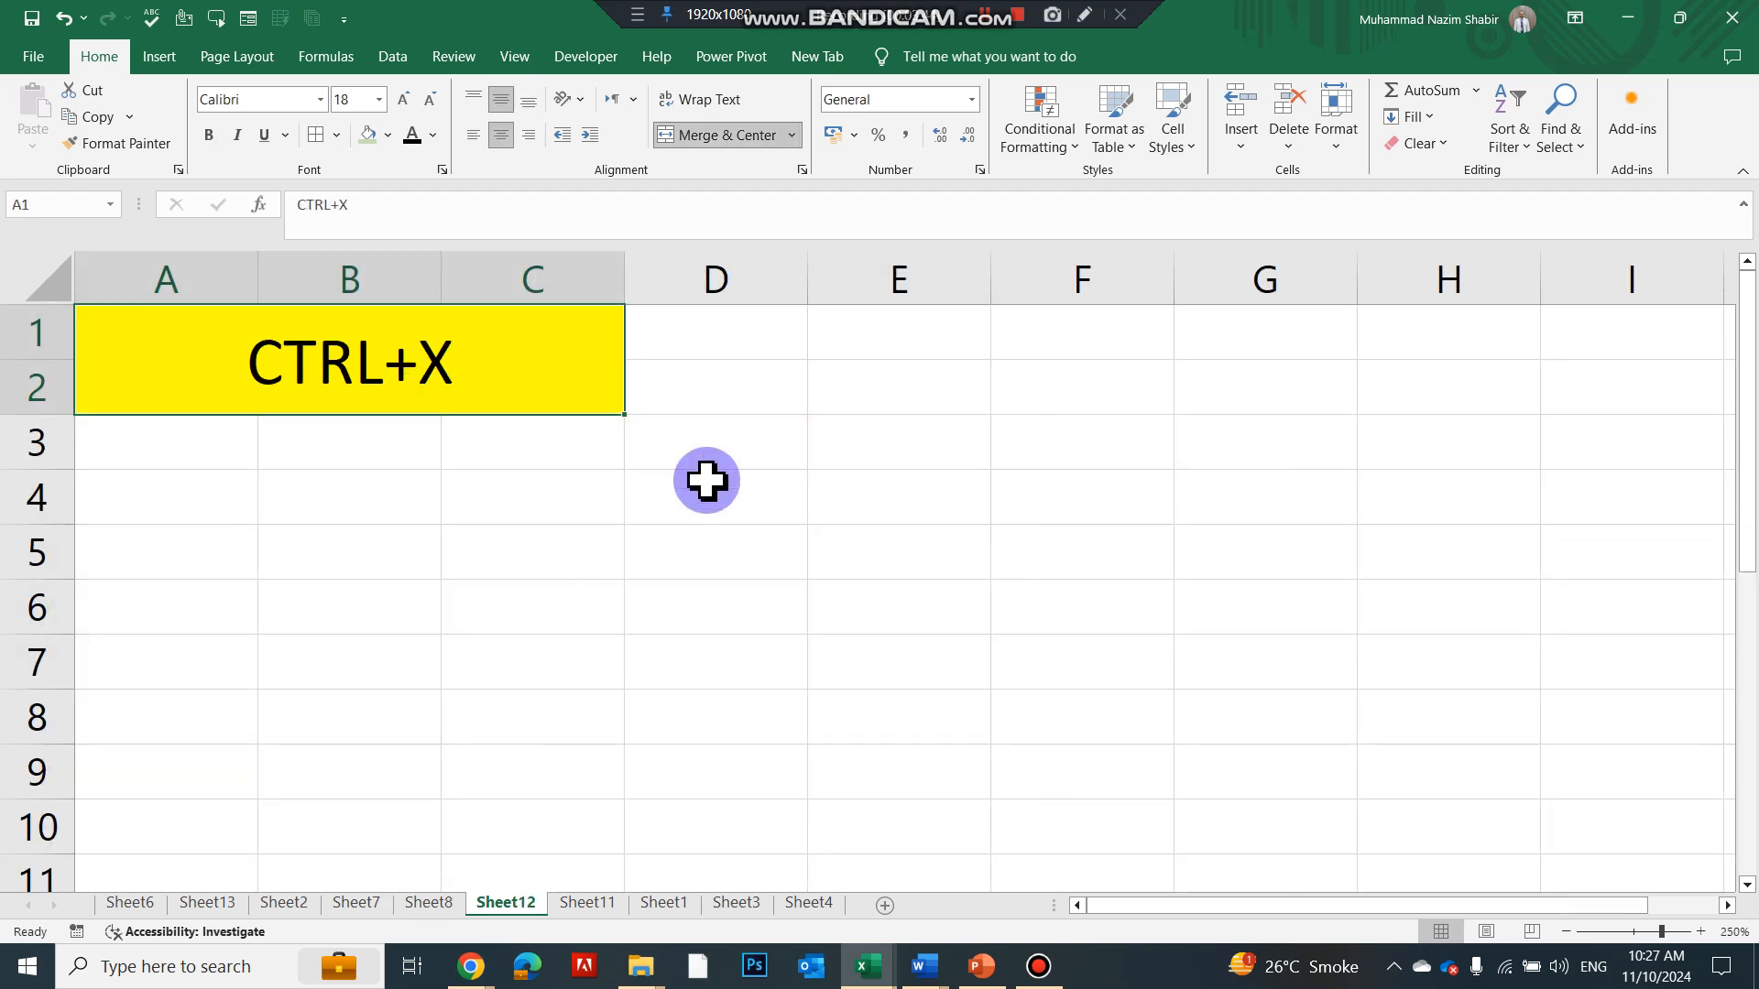
Type 'he is a boy' in E3, cut it into E7, and autofit column E
left_click_drag(805, 441, 821, 440)
left_click(831, 441)
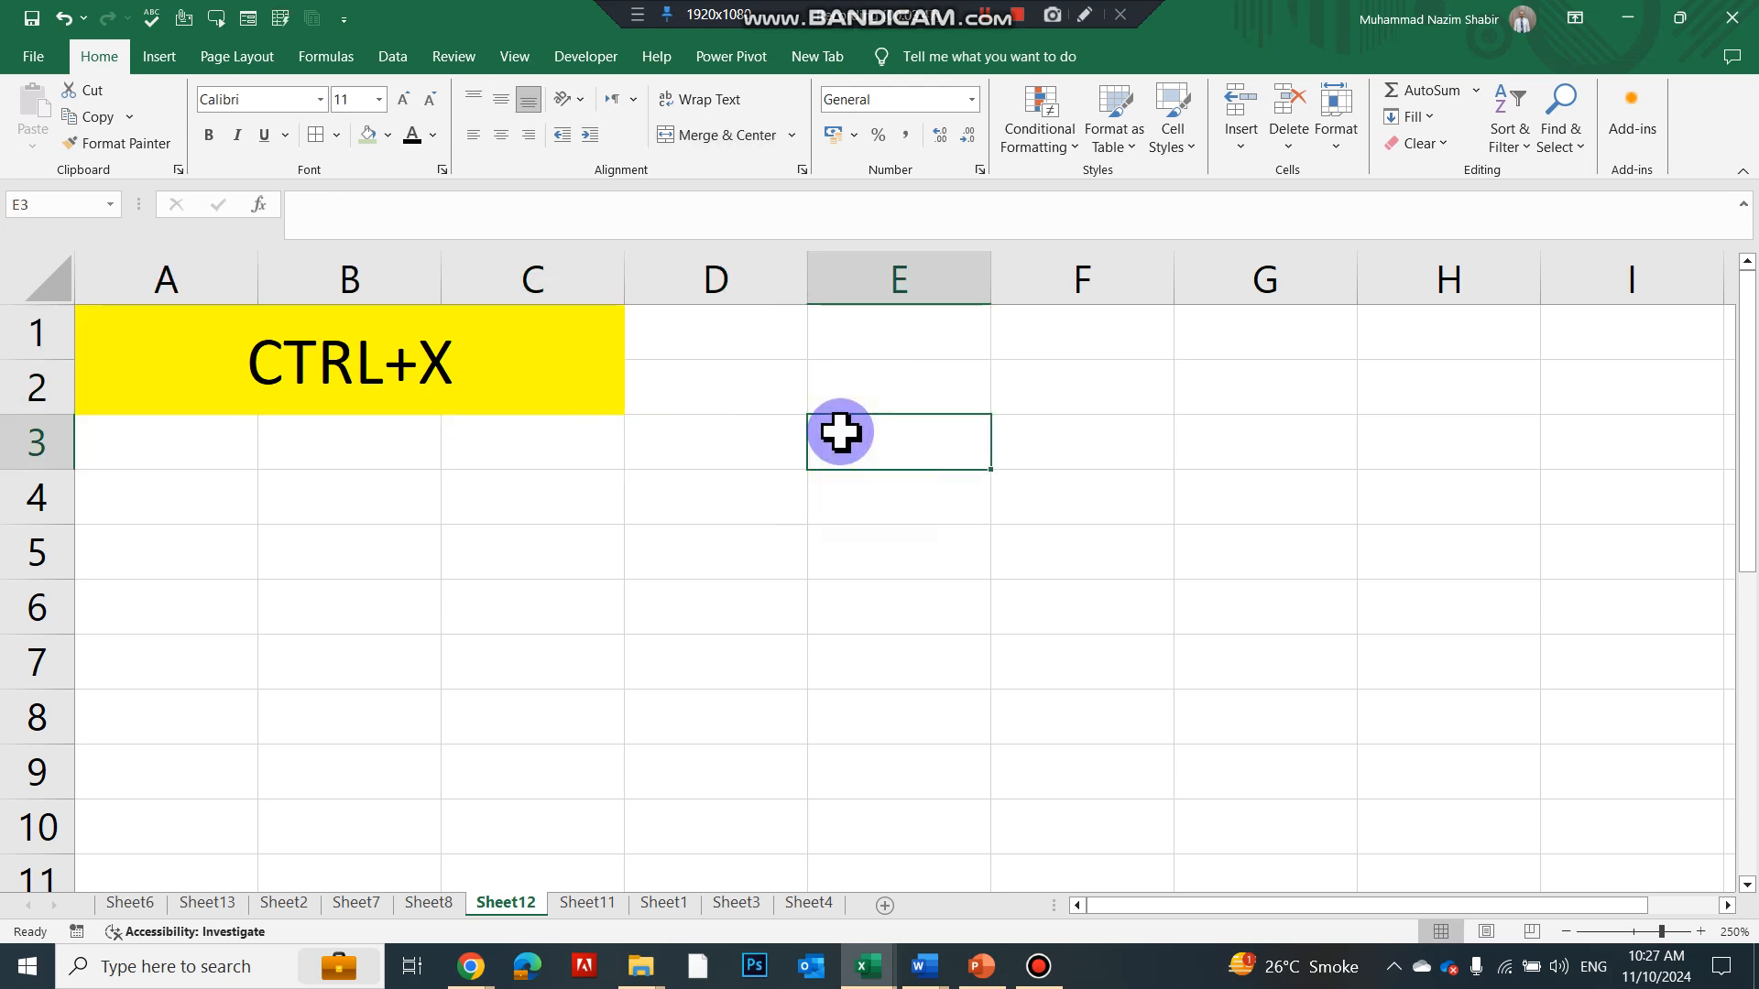
type("he is a boy")
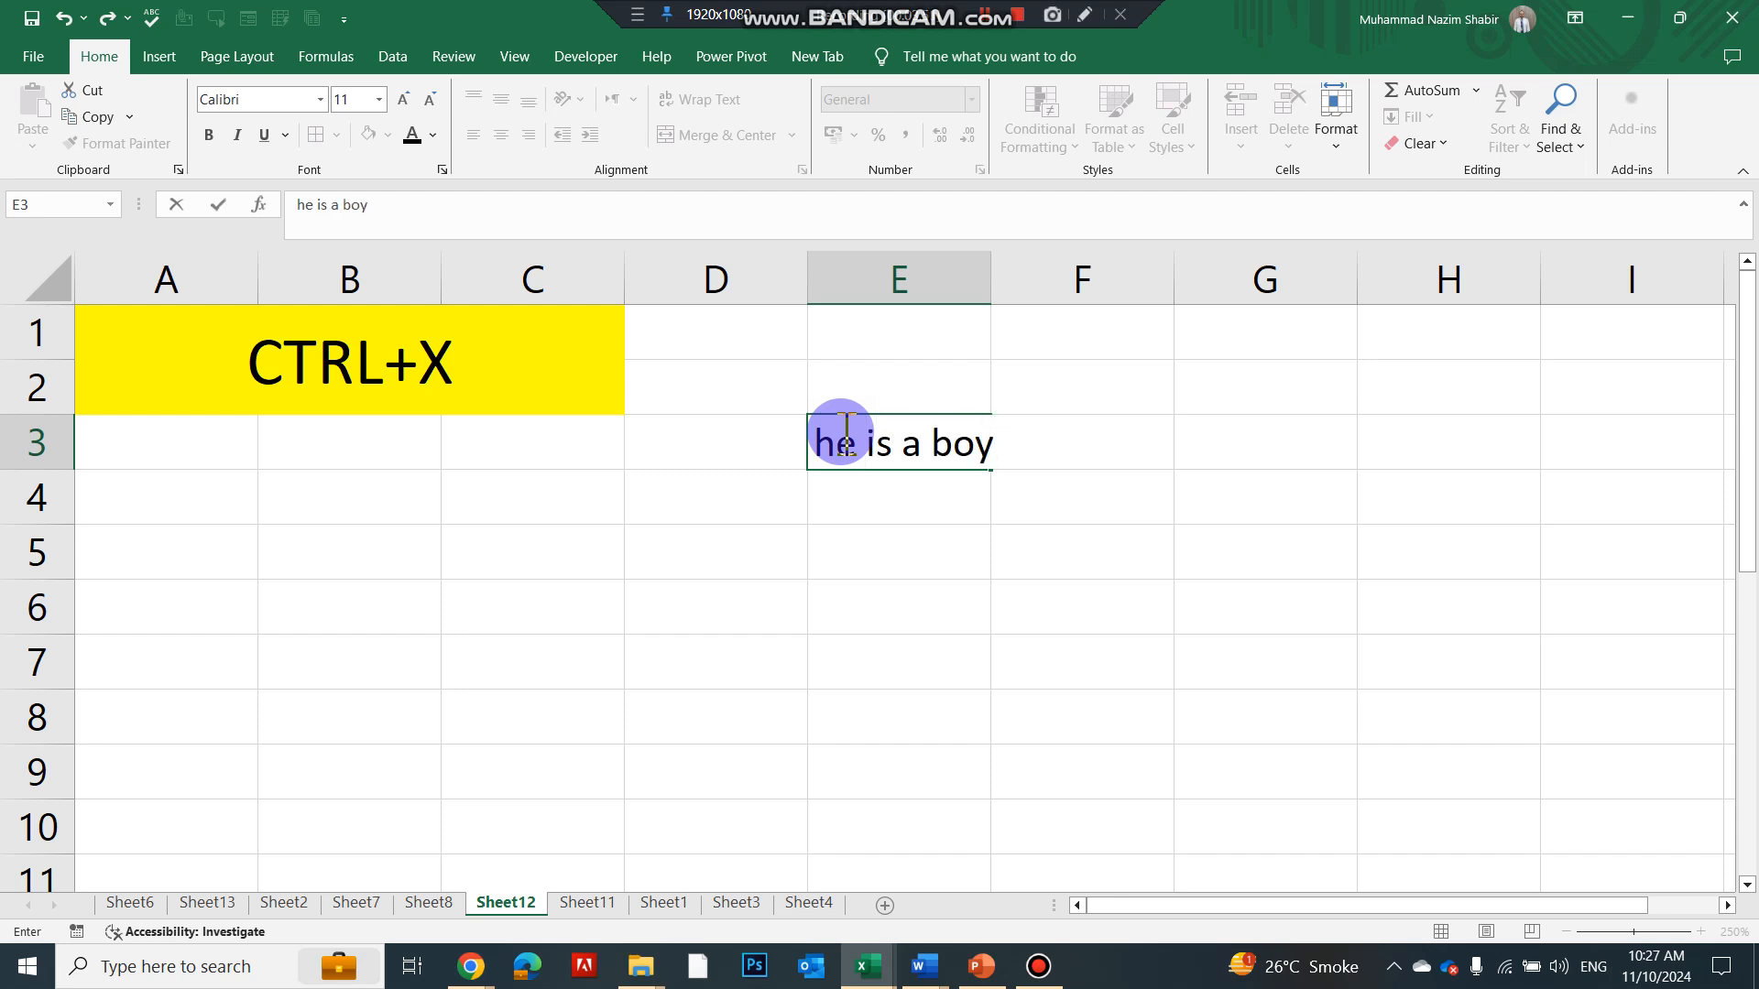
key("Return")
left_click(835, 430)
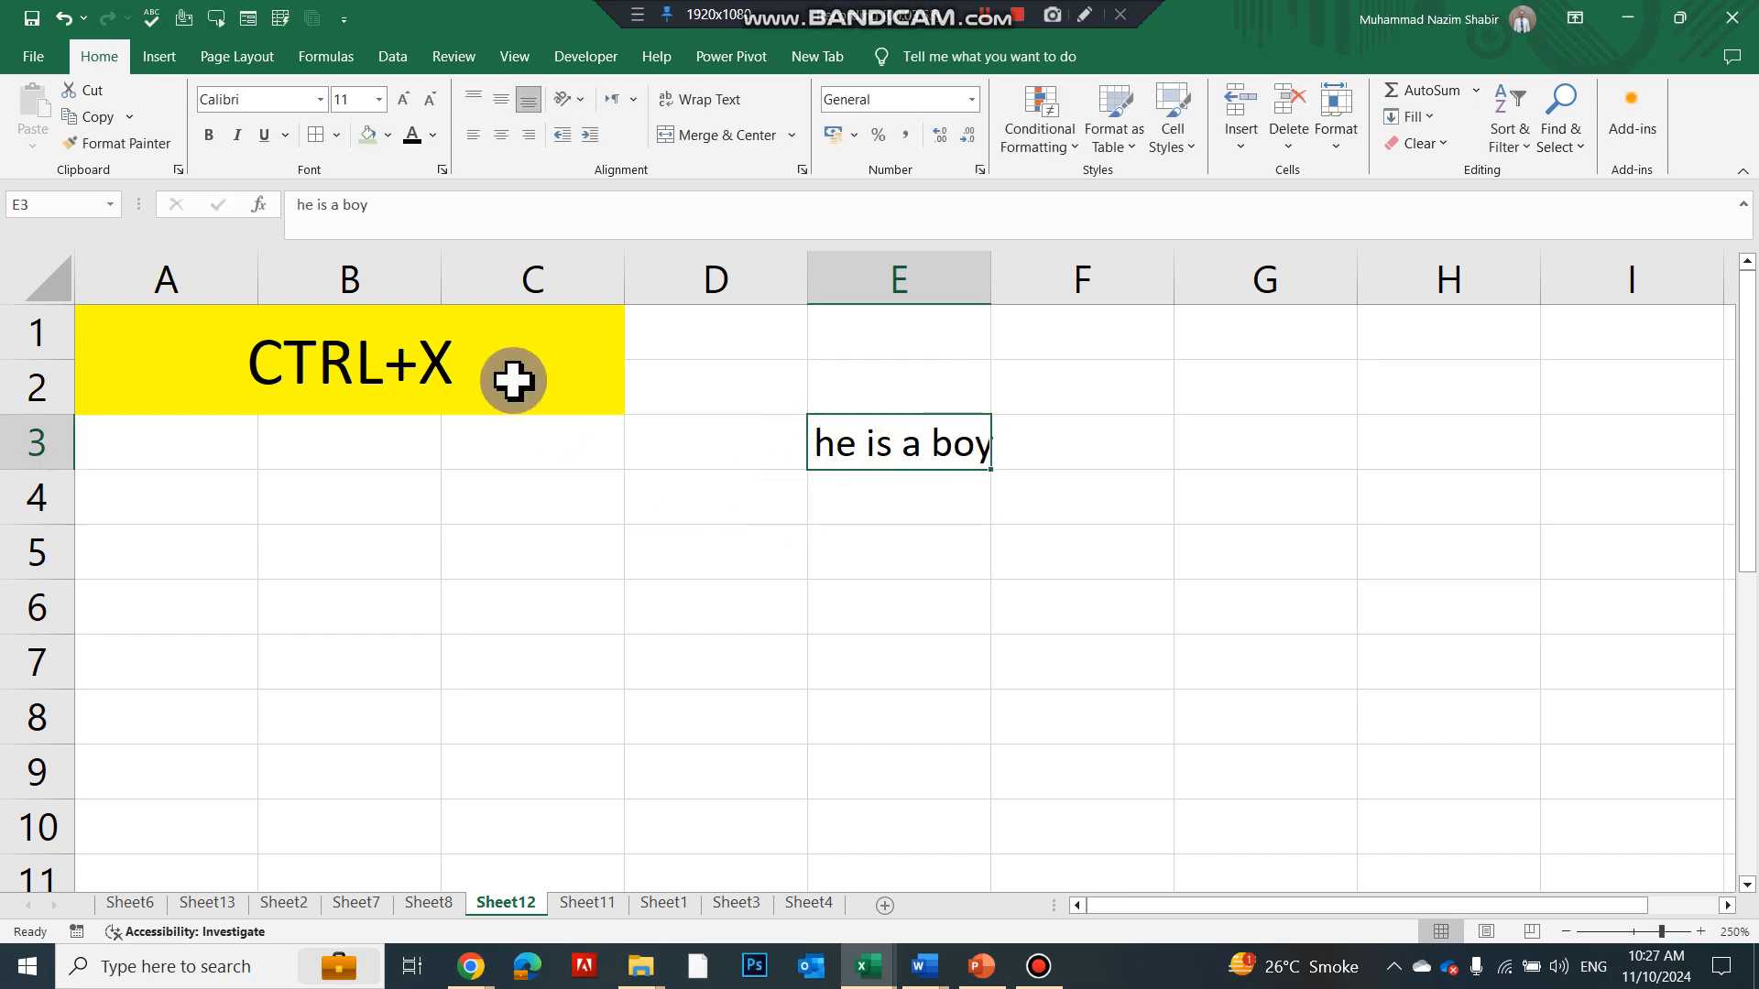
key("ctrl+x")
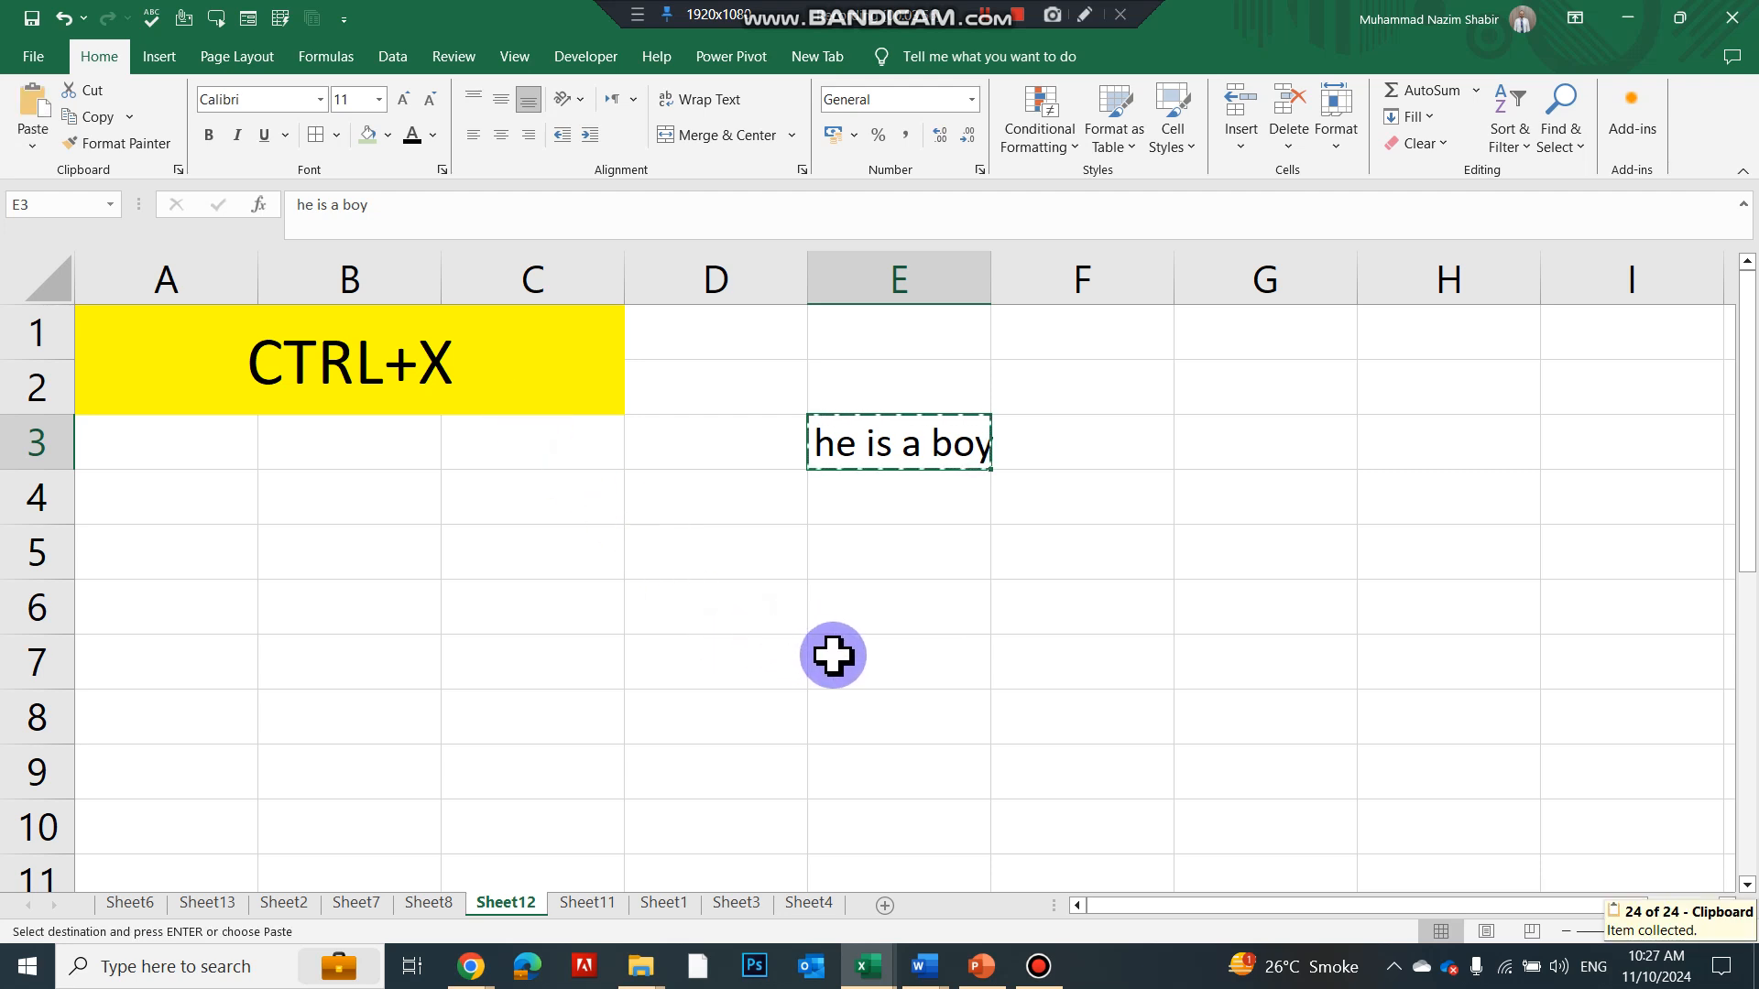
left_click(832, 656)
key("ctrl+v")
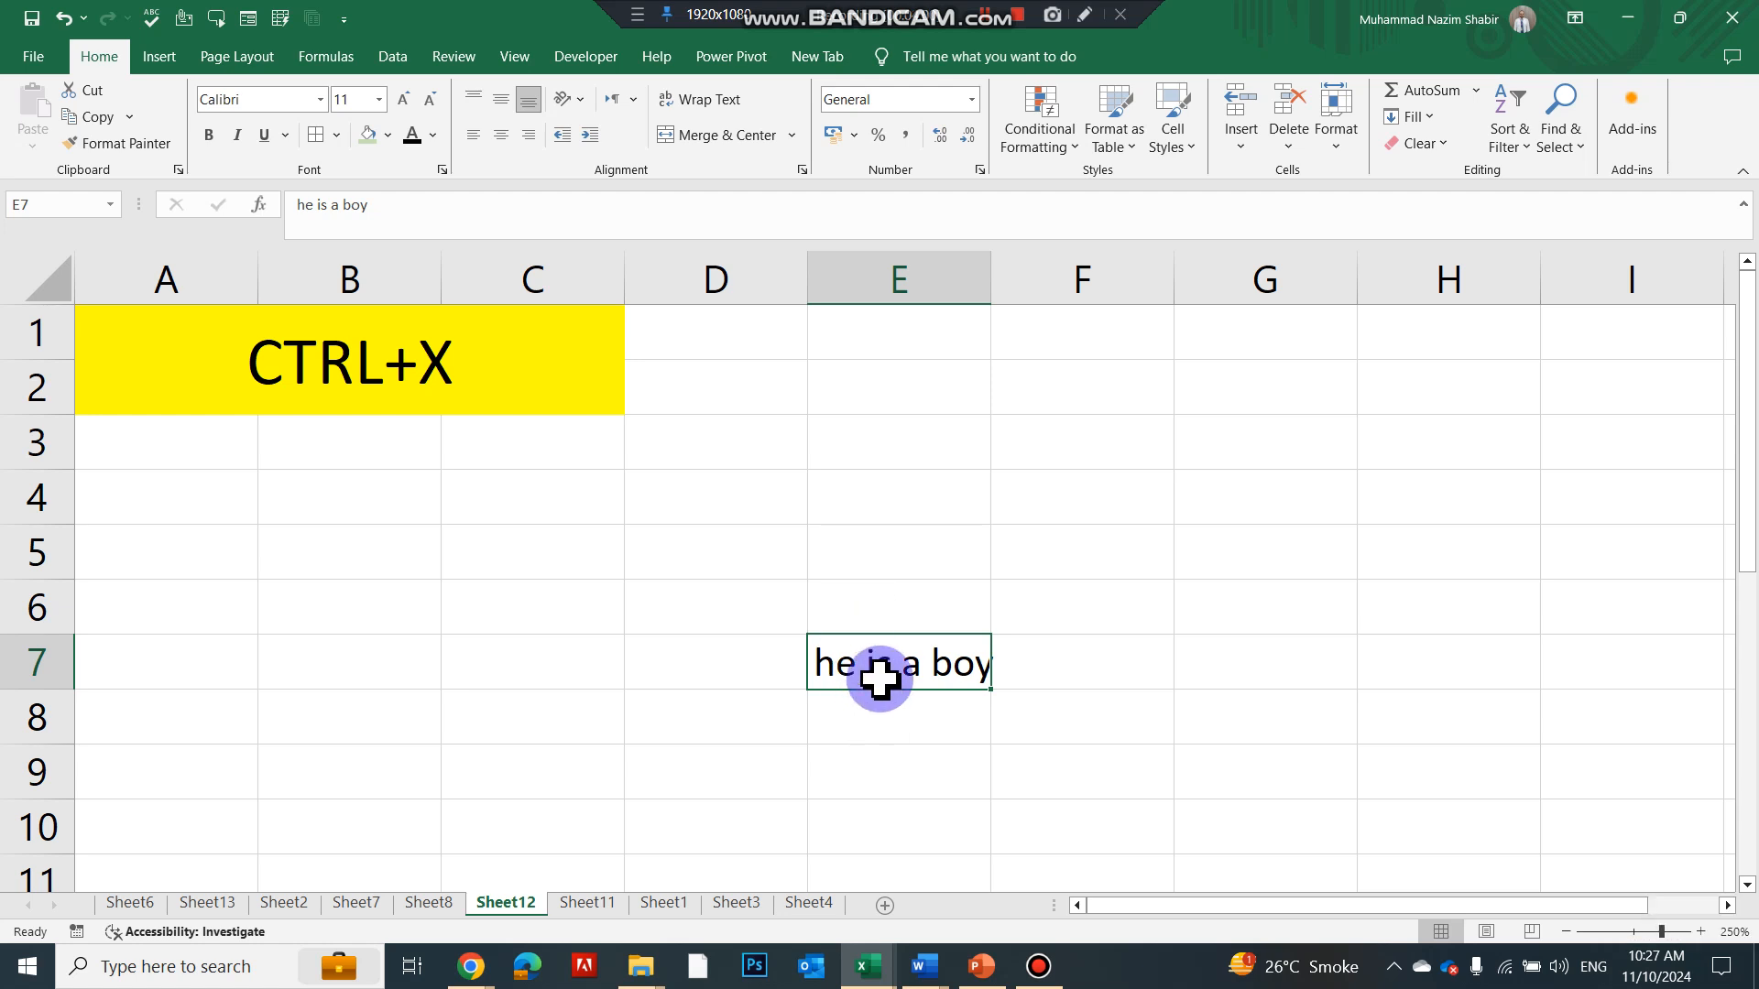
double_click(991, 277)
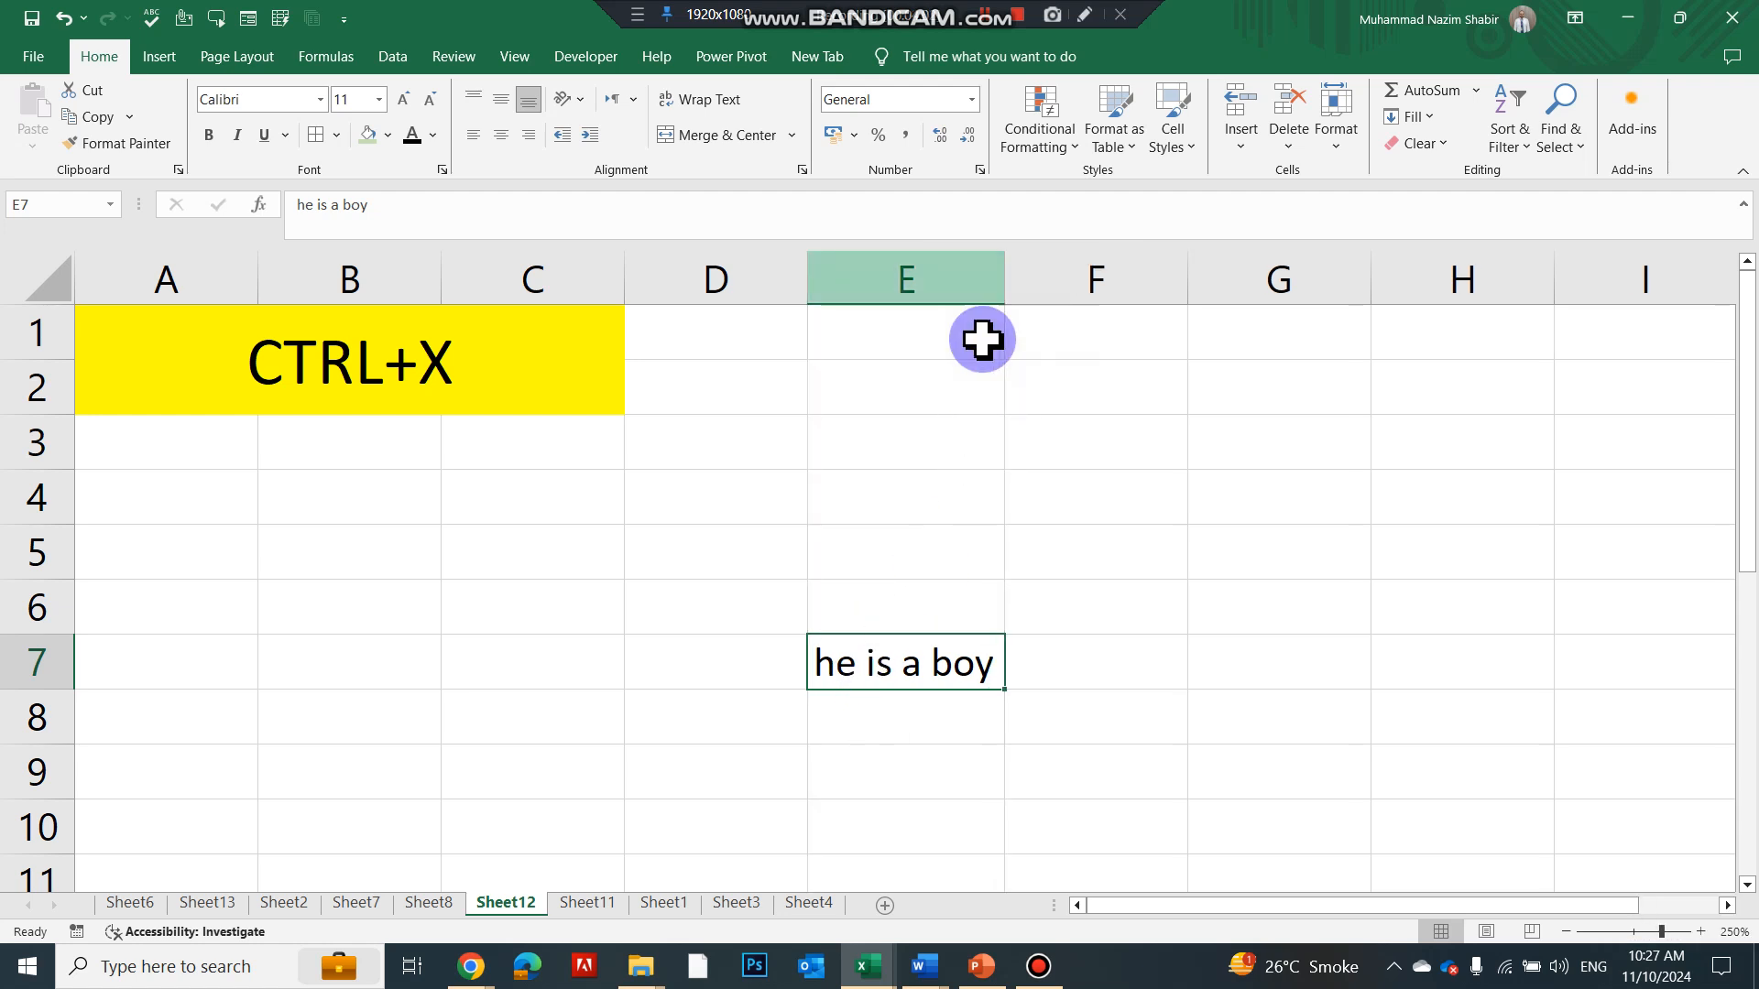
Cut the sentence from E7 into F3 and autofit column F
key("ctrl+x")
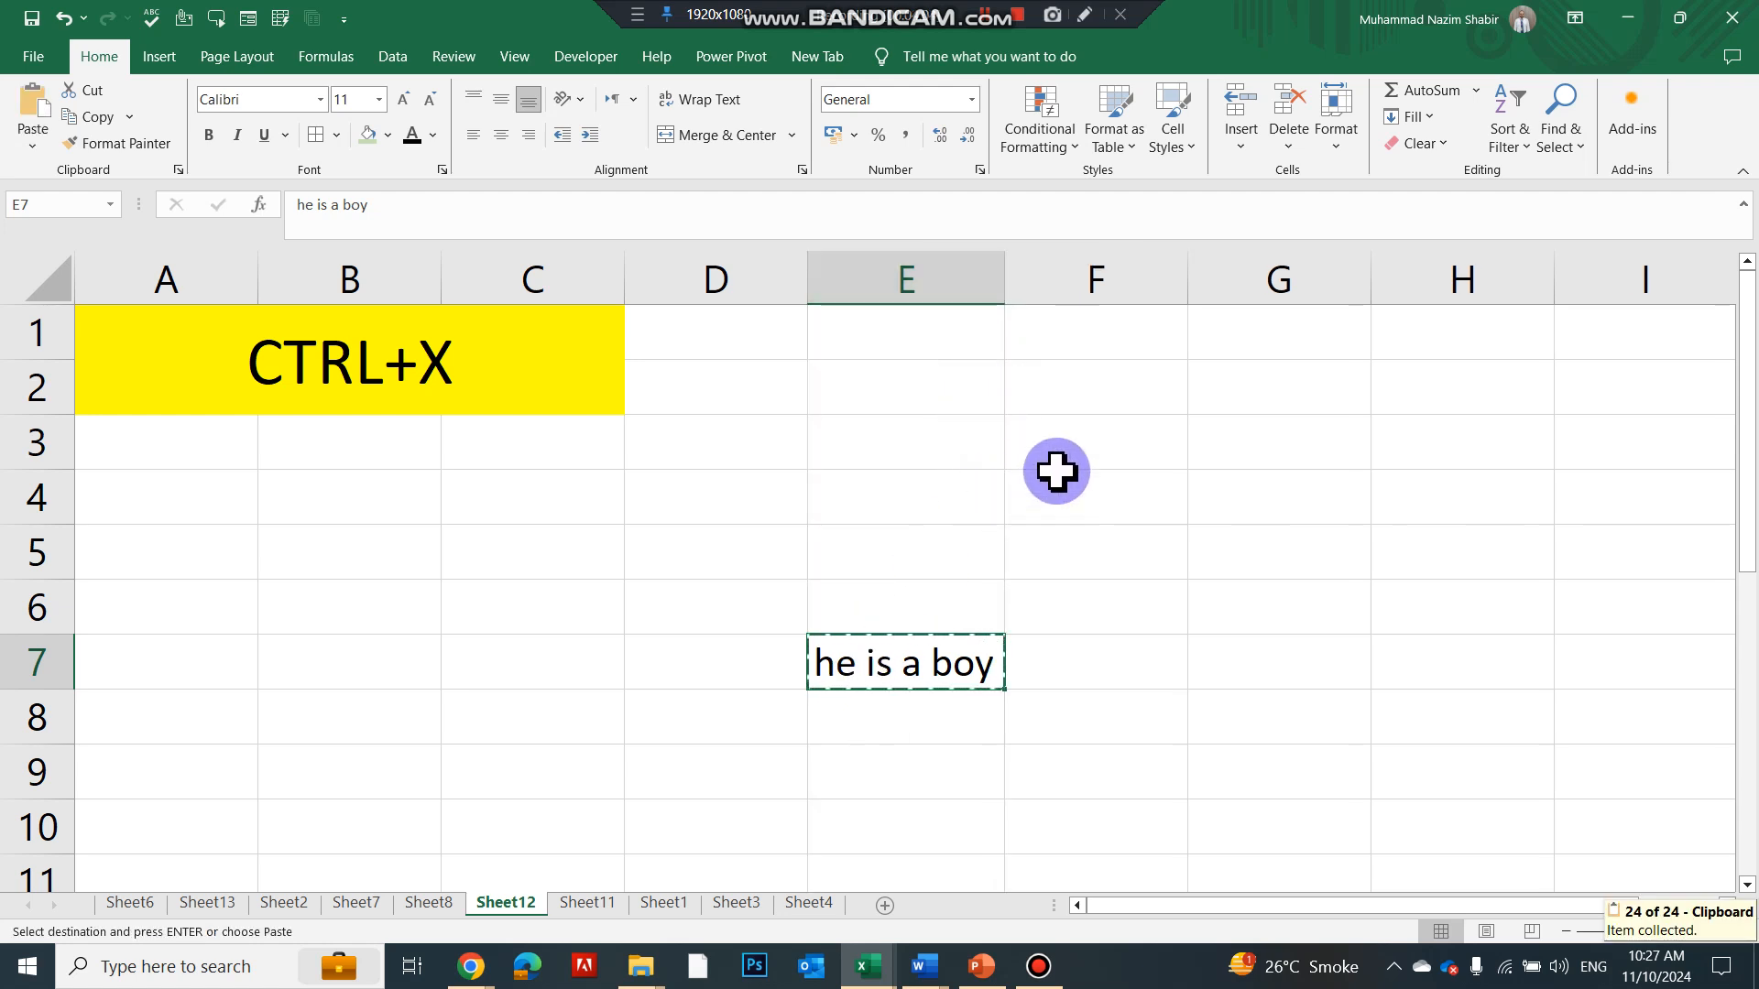
left_click(1073, 442)
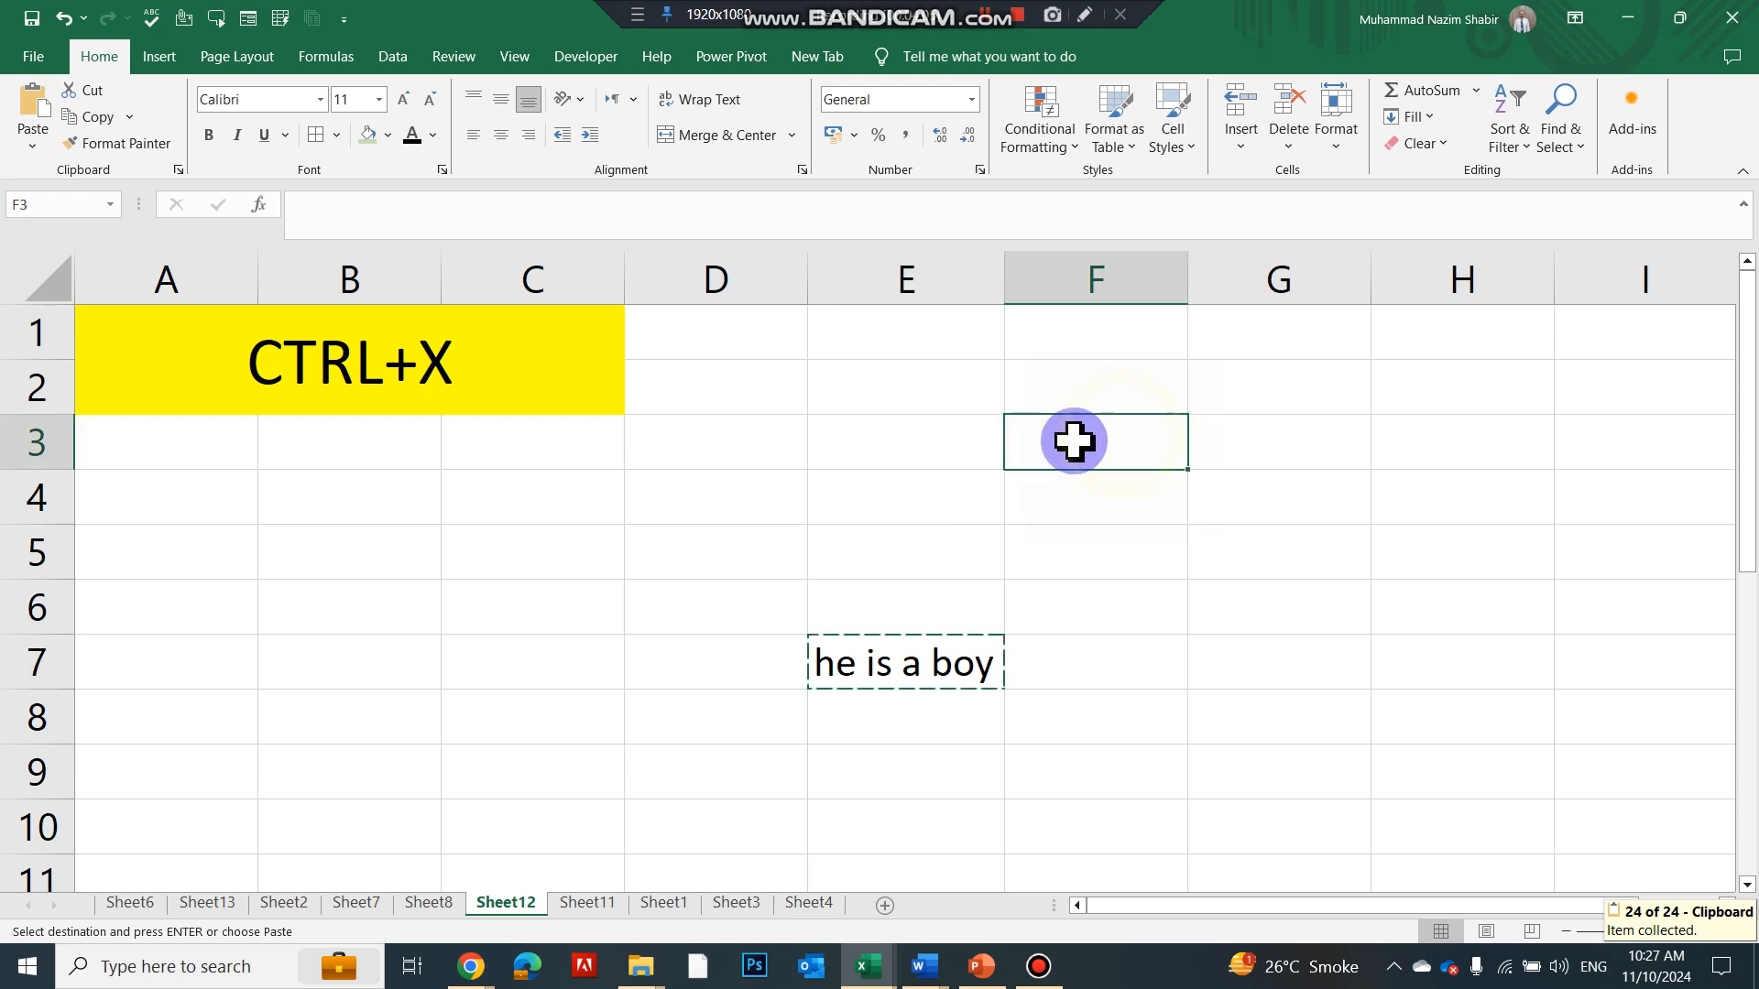
left_click(37, 118)
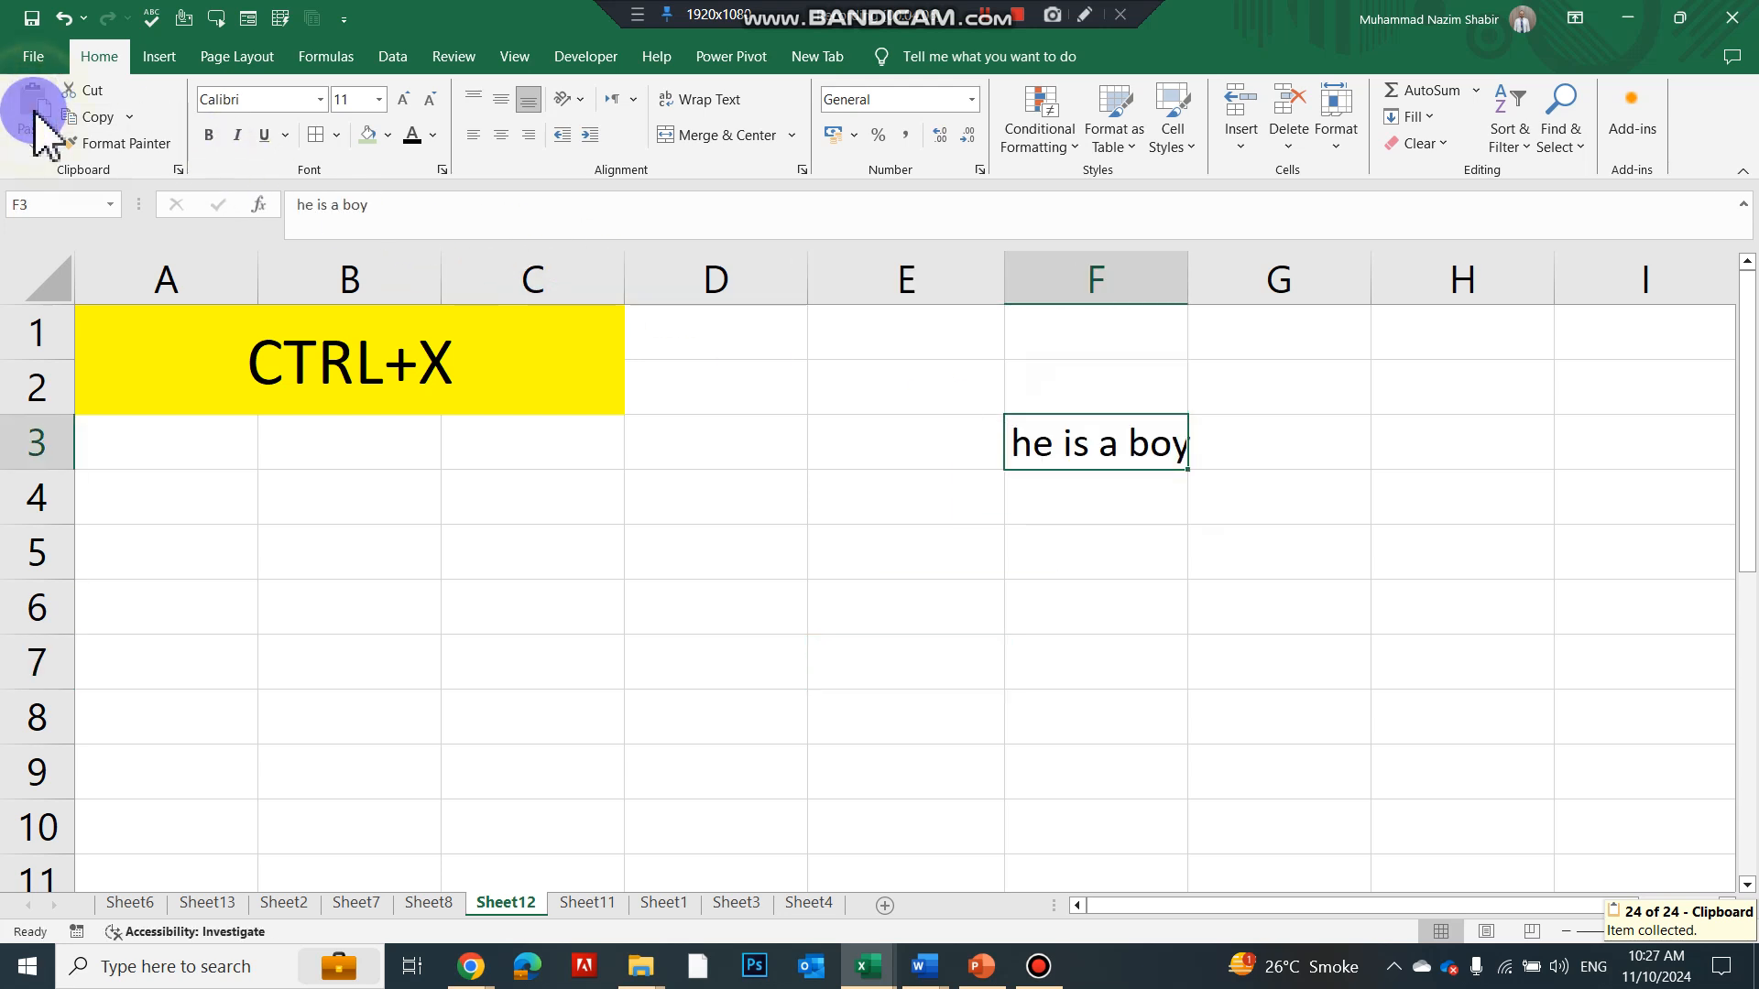
double_click(1187, 279)
key("ctrl+Page_Down")
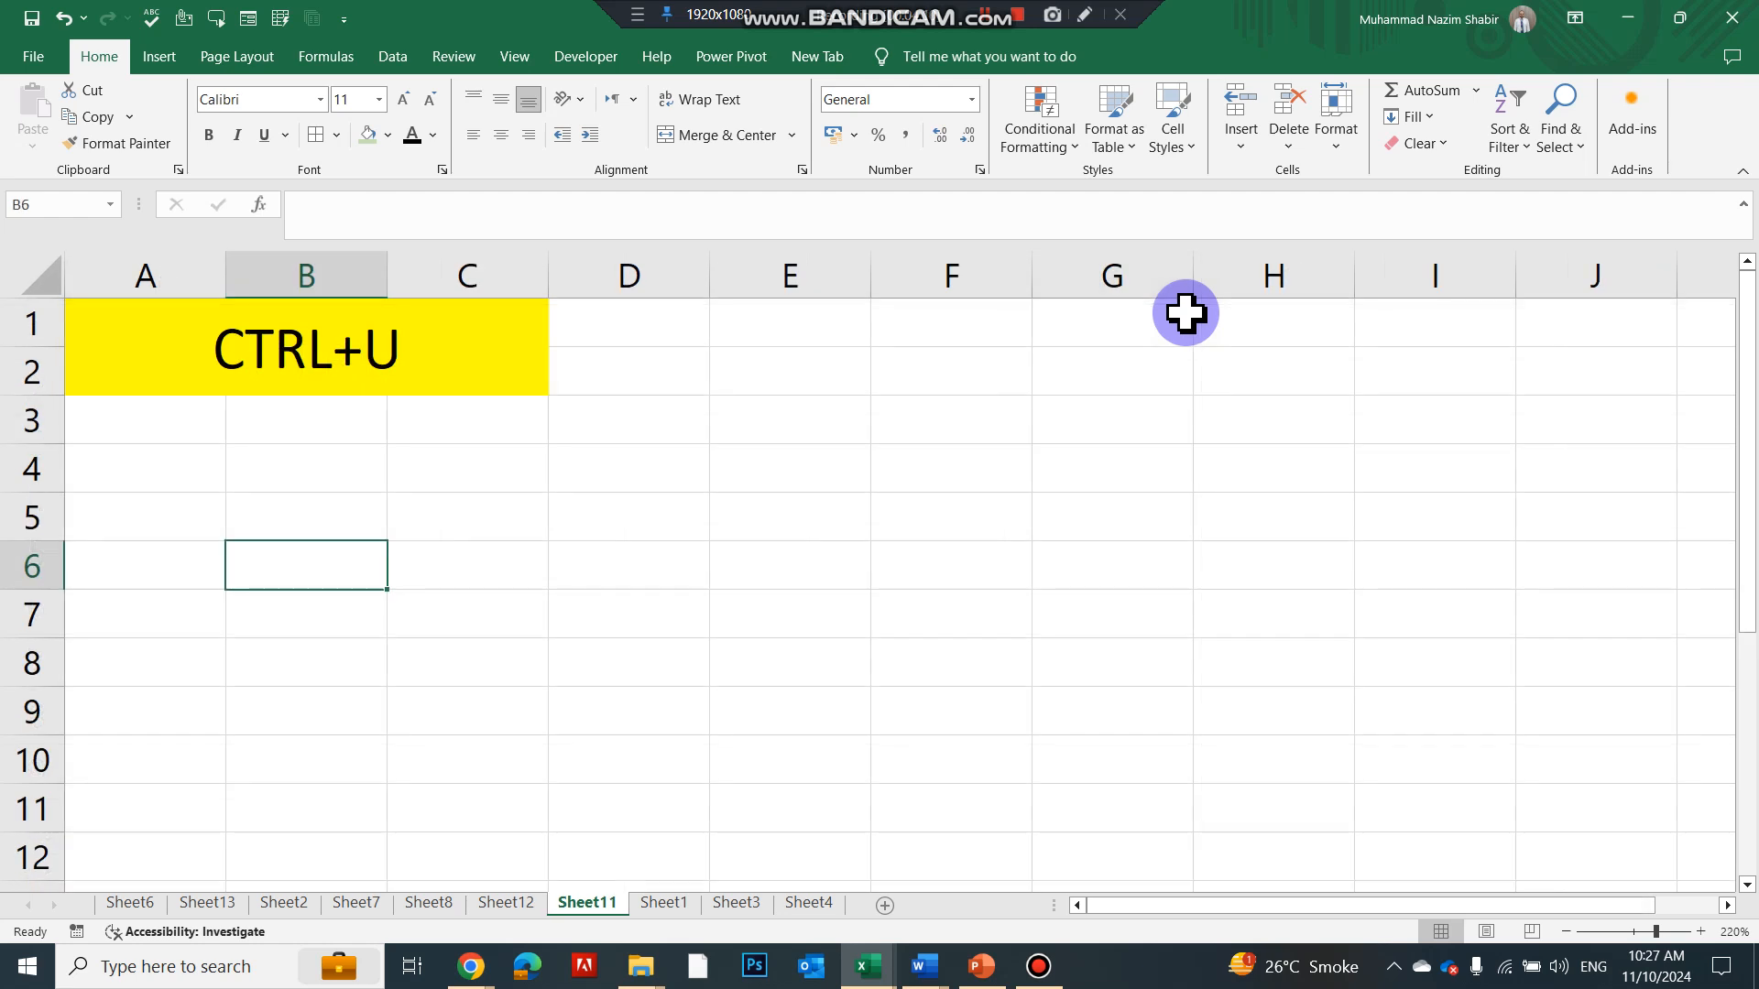
Type 'she is a girl' in D5, widen column D, and underline it with Ctrl+U
left_click(635, 525)
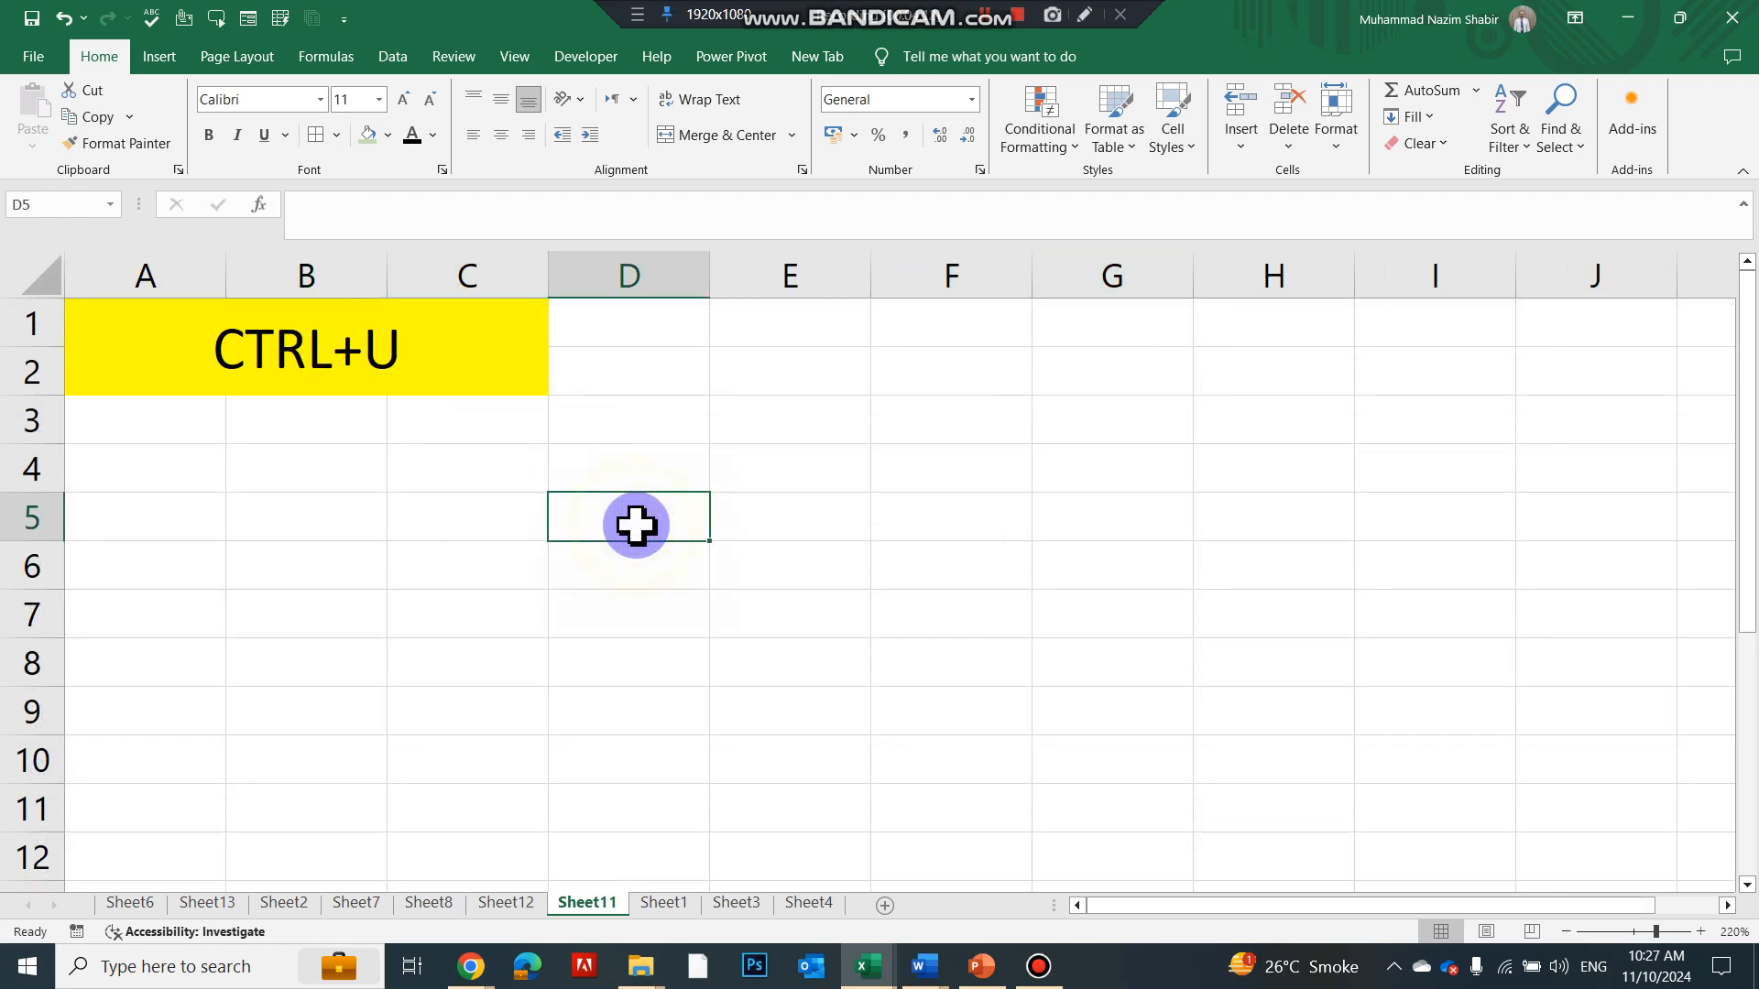
type("she is a girl")
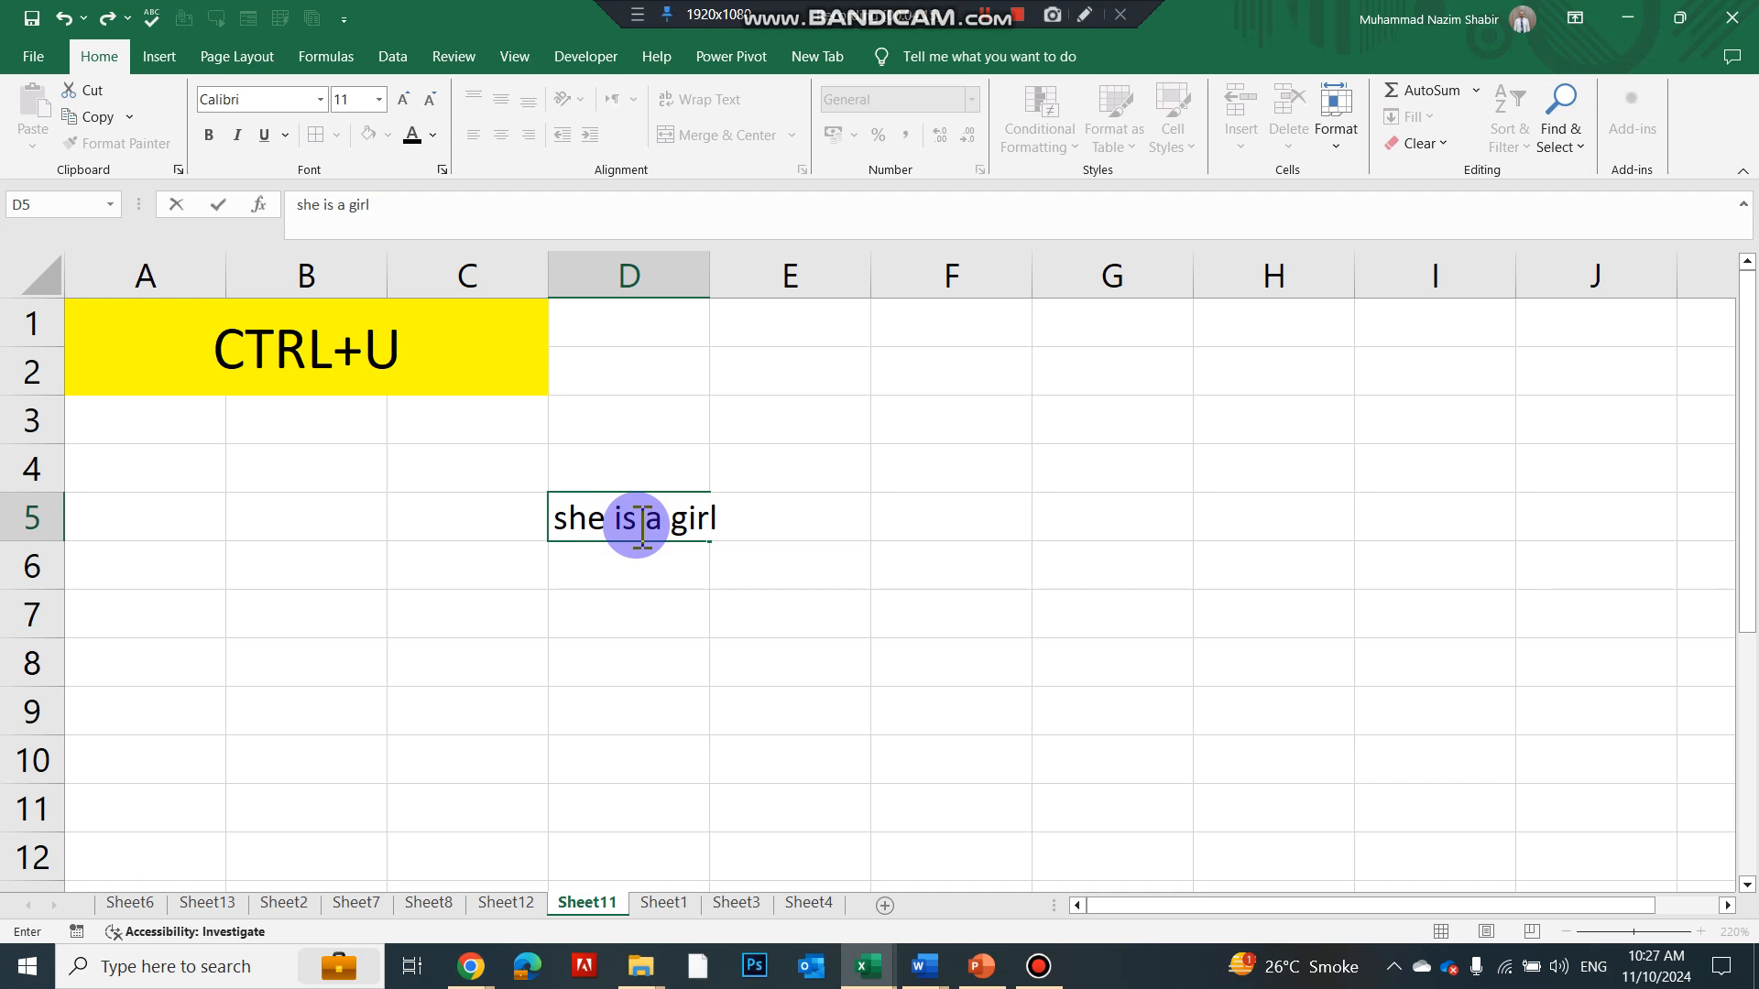
key("Return")
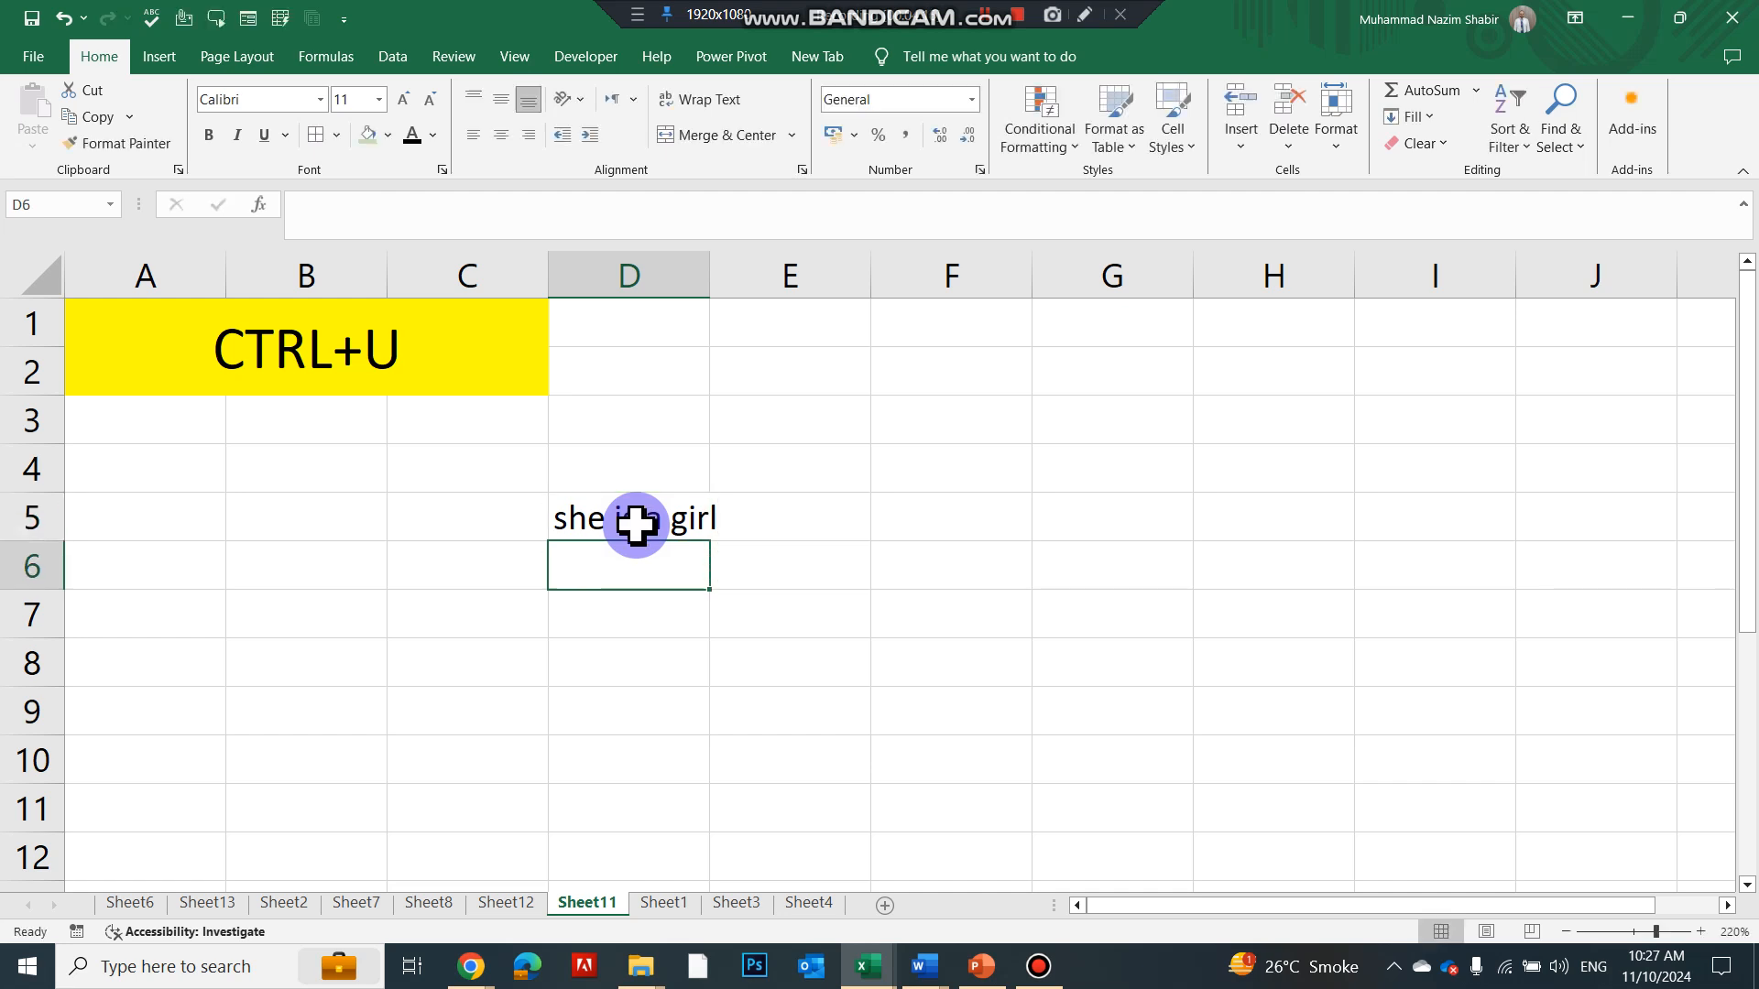
left_click_drag(707, 276, 793, 275)
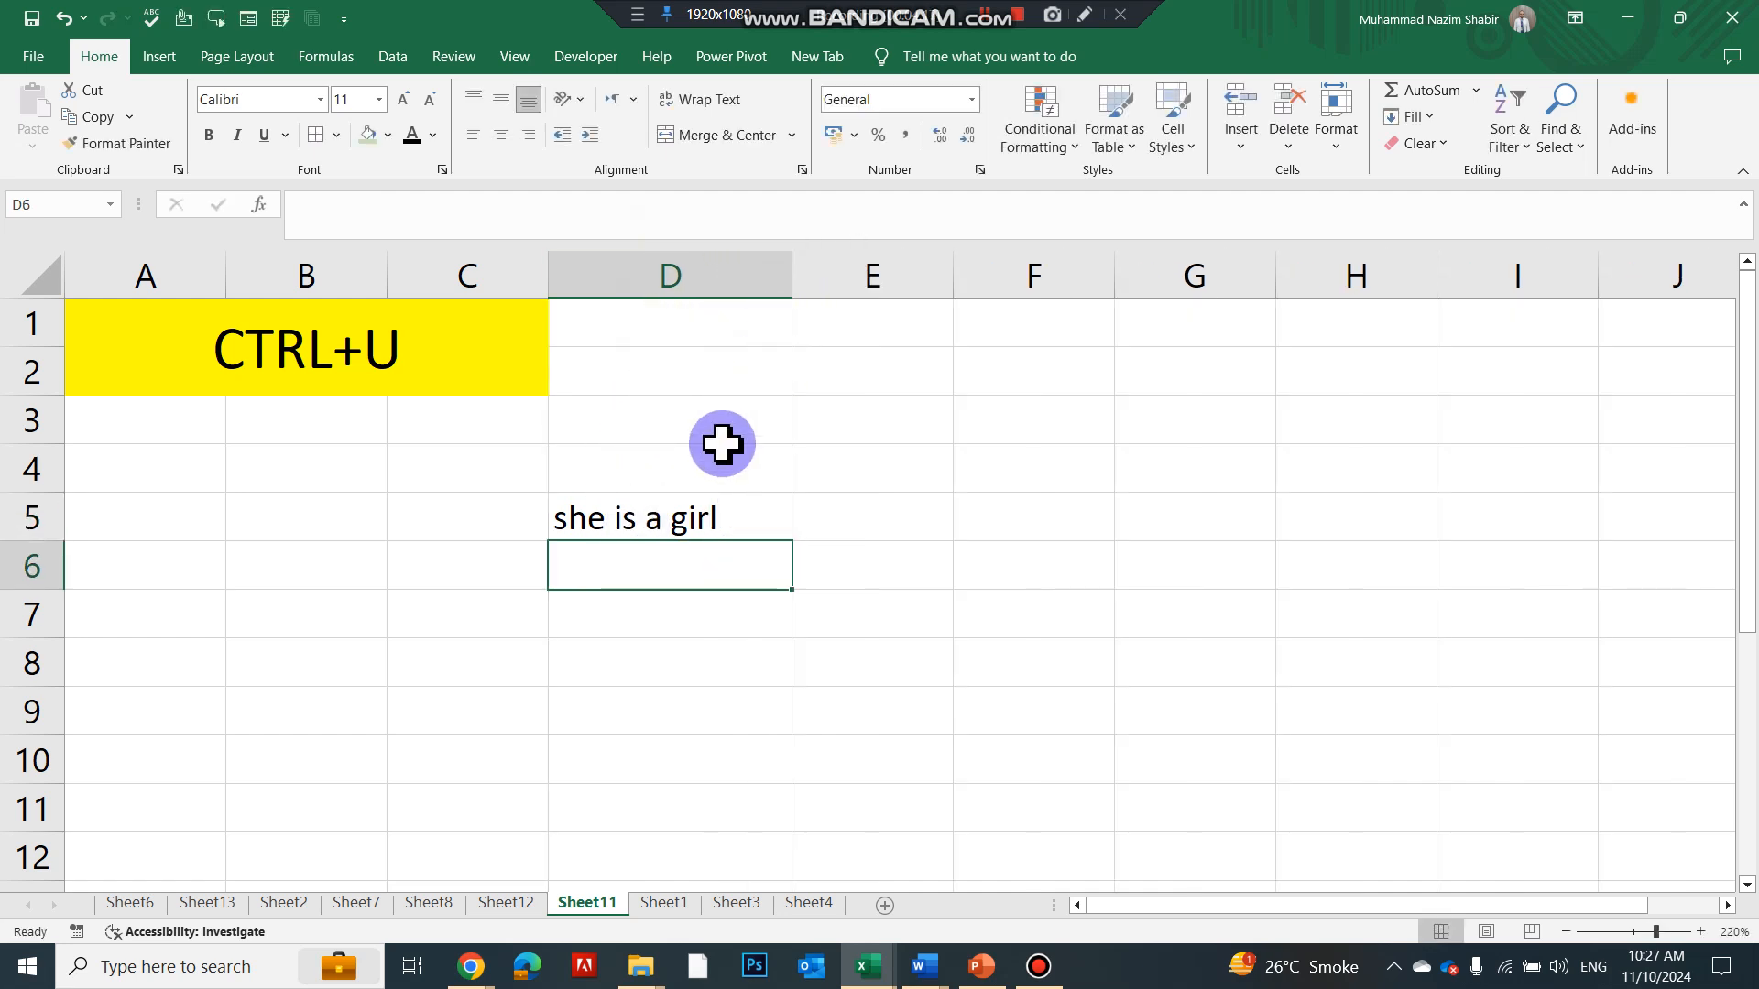
left_click(705, 513)
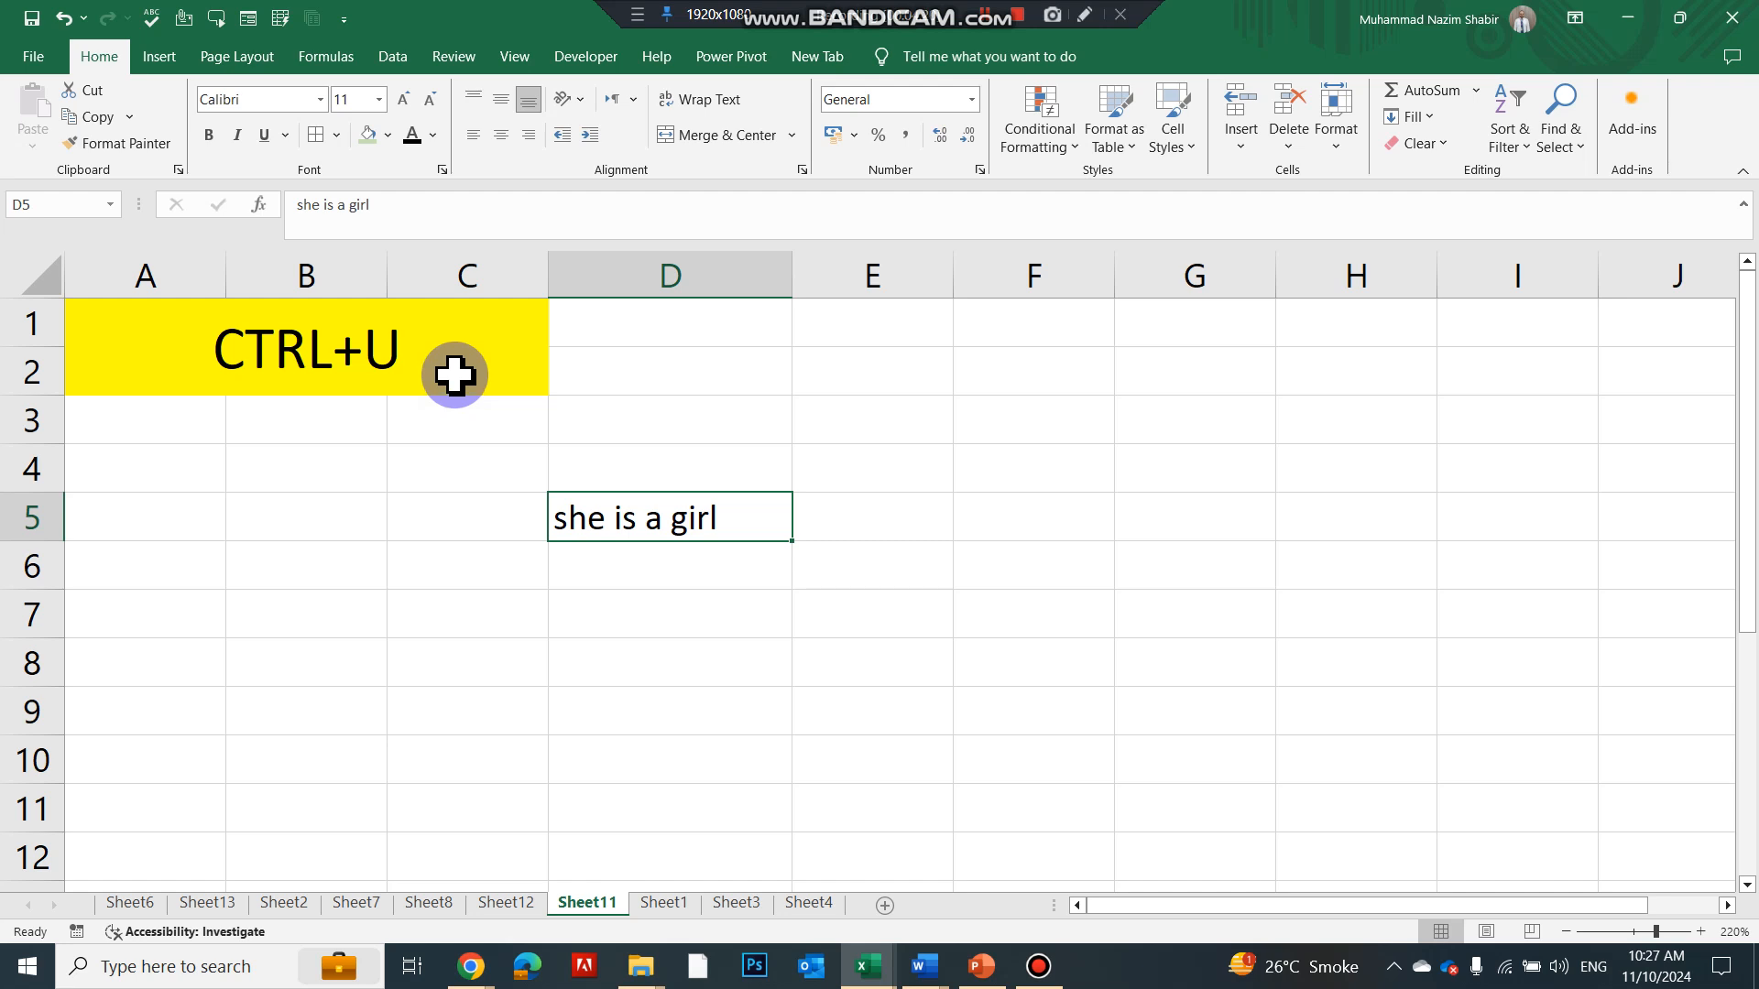
key("ctrl+u")
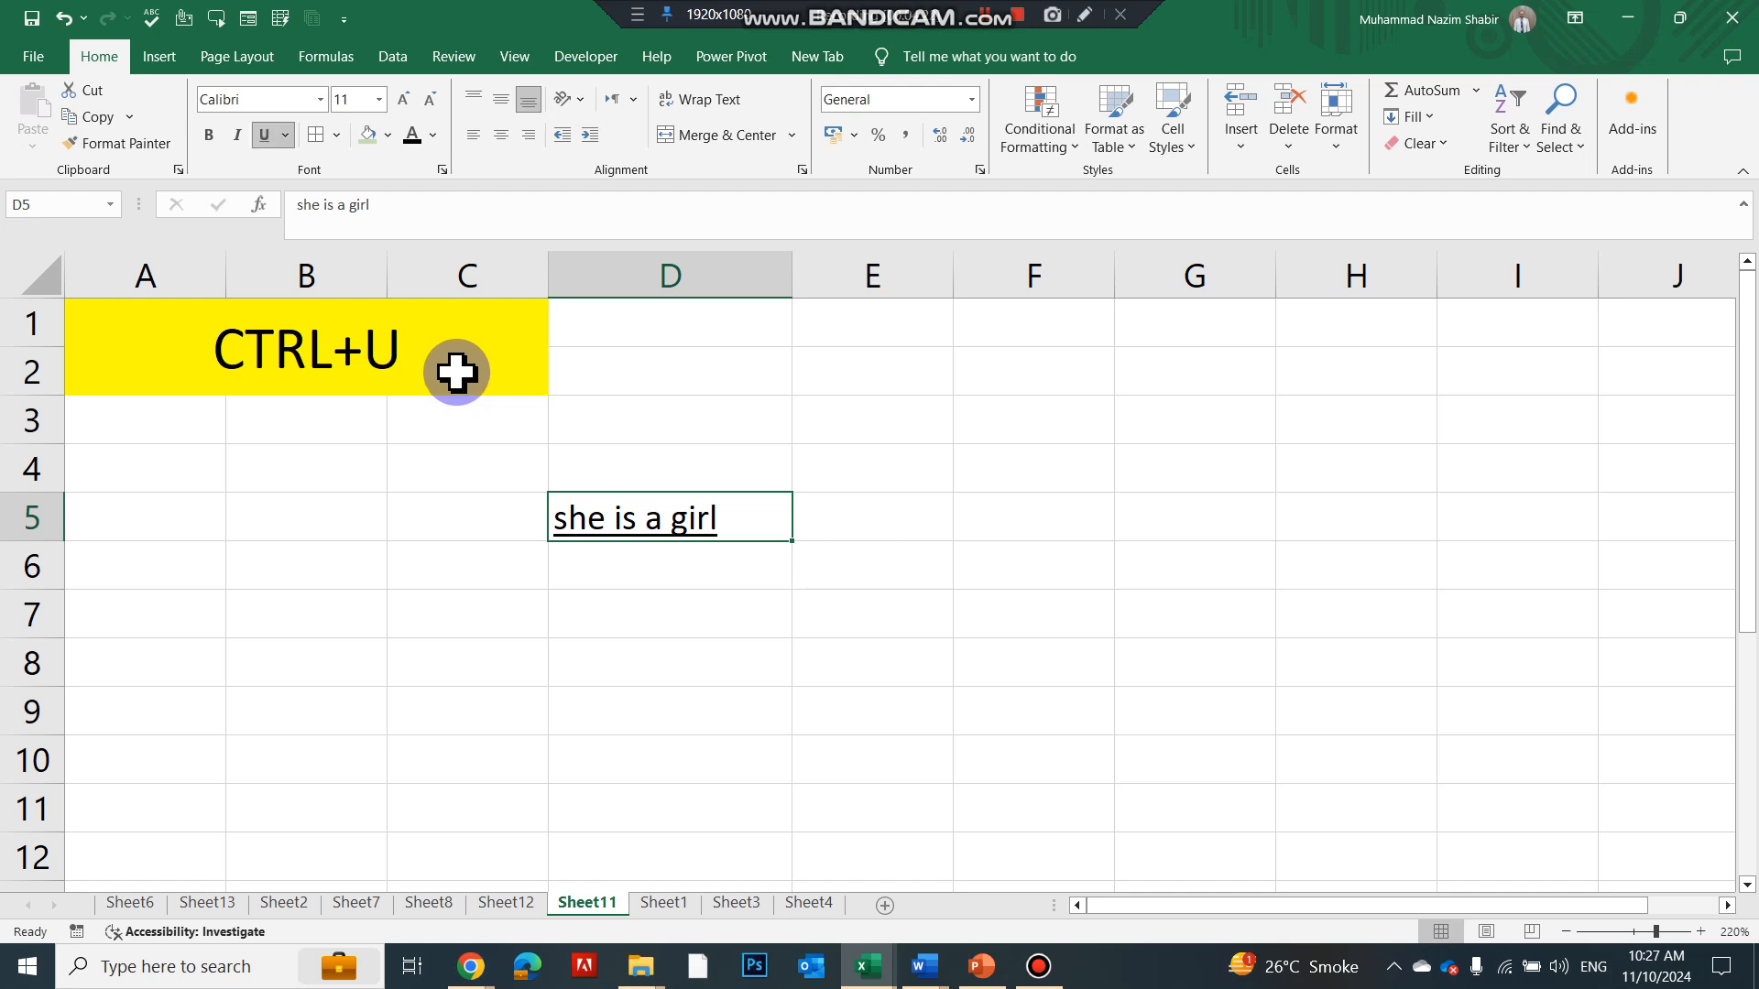
scroll(541, 577, "up", 1, "ctrl")
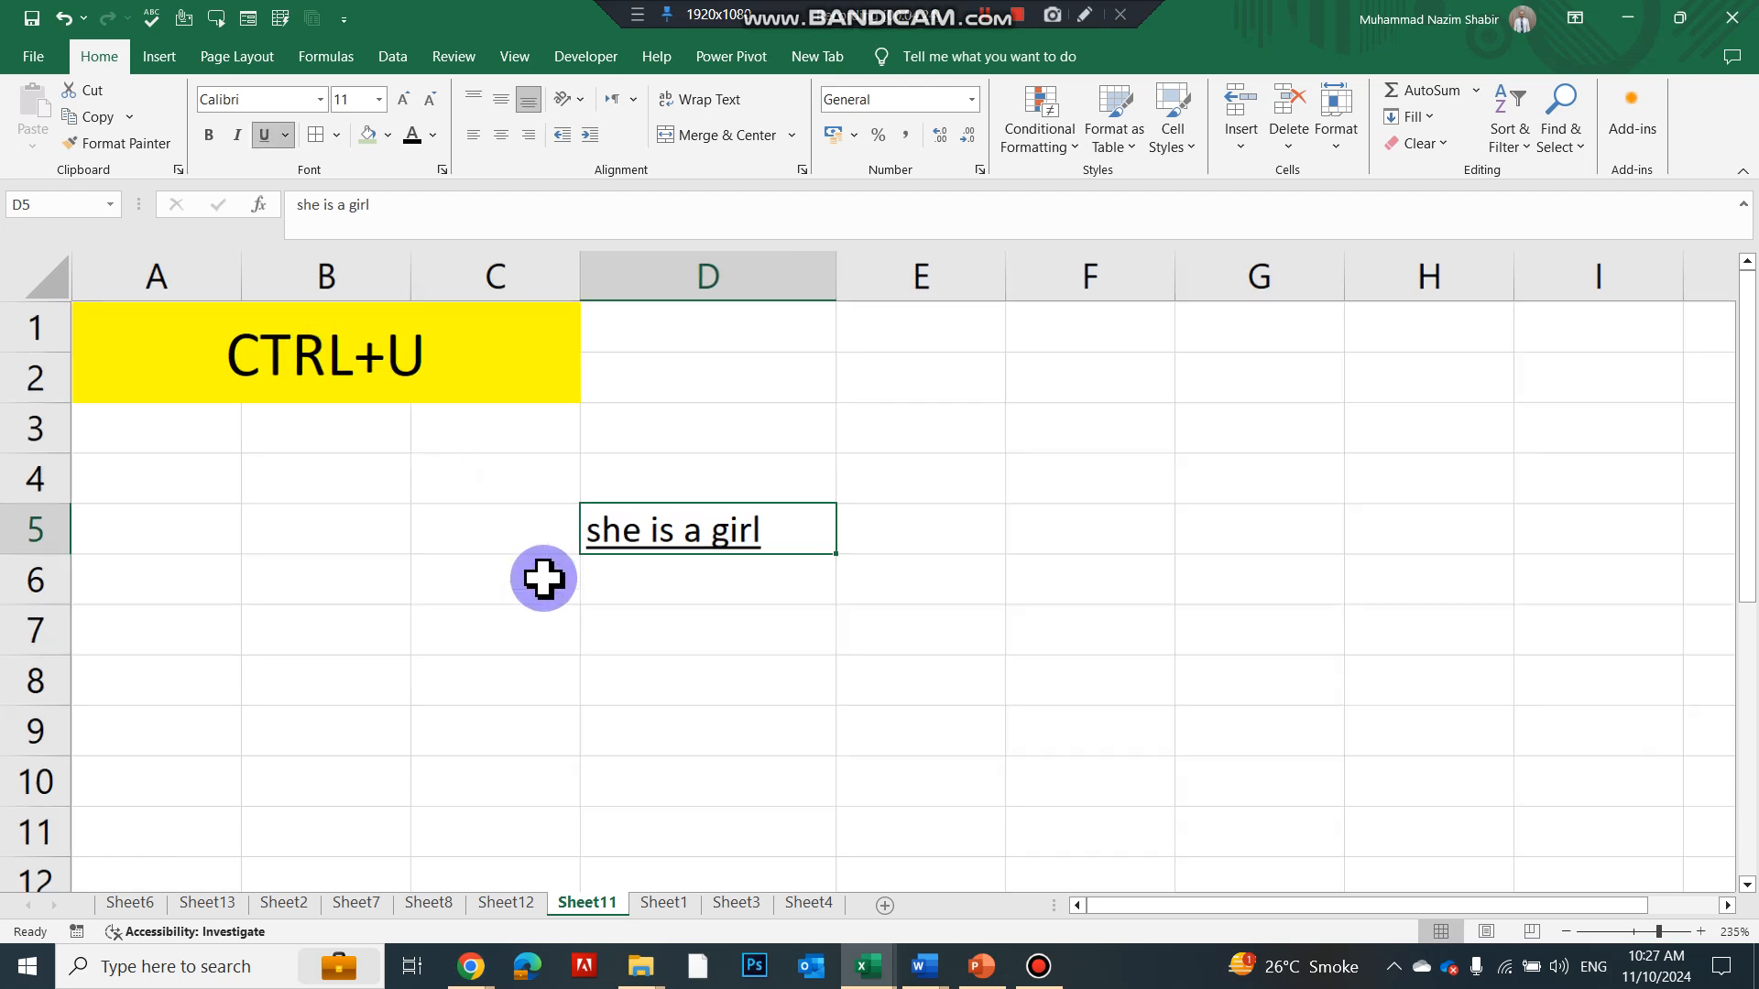
On Sheet1, enter Excel in E2 and fill it down through E9 with Ctrl+D
key("ctrl+Page_Down")
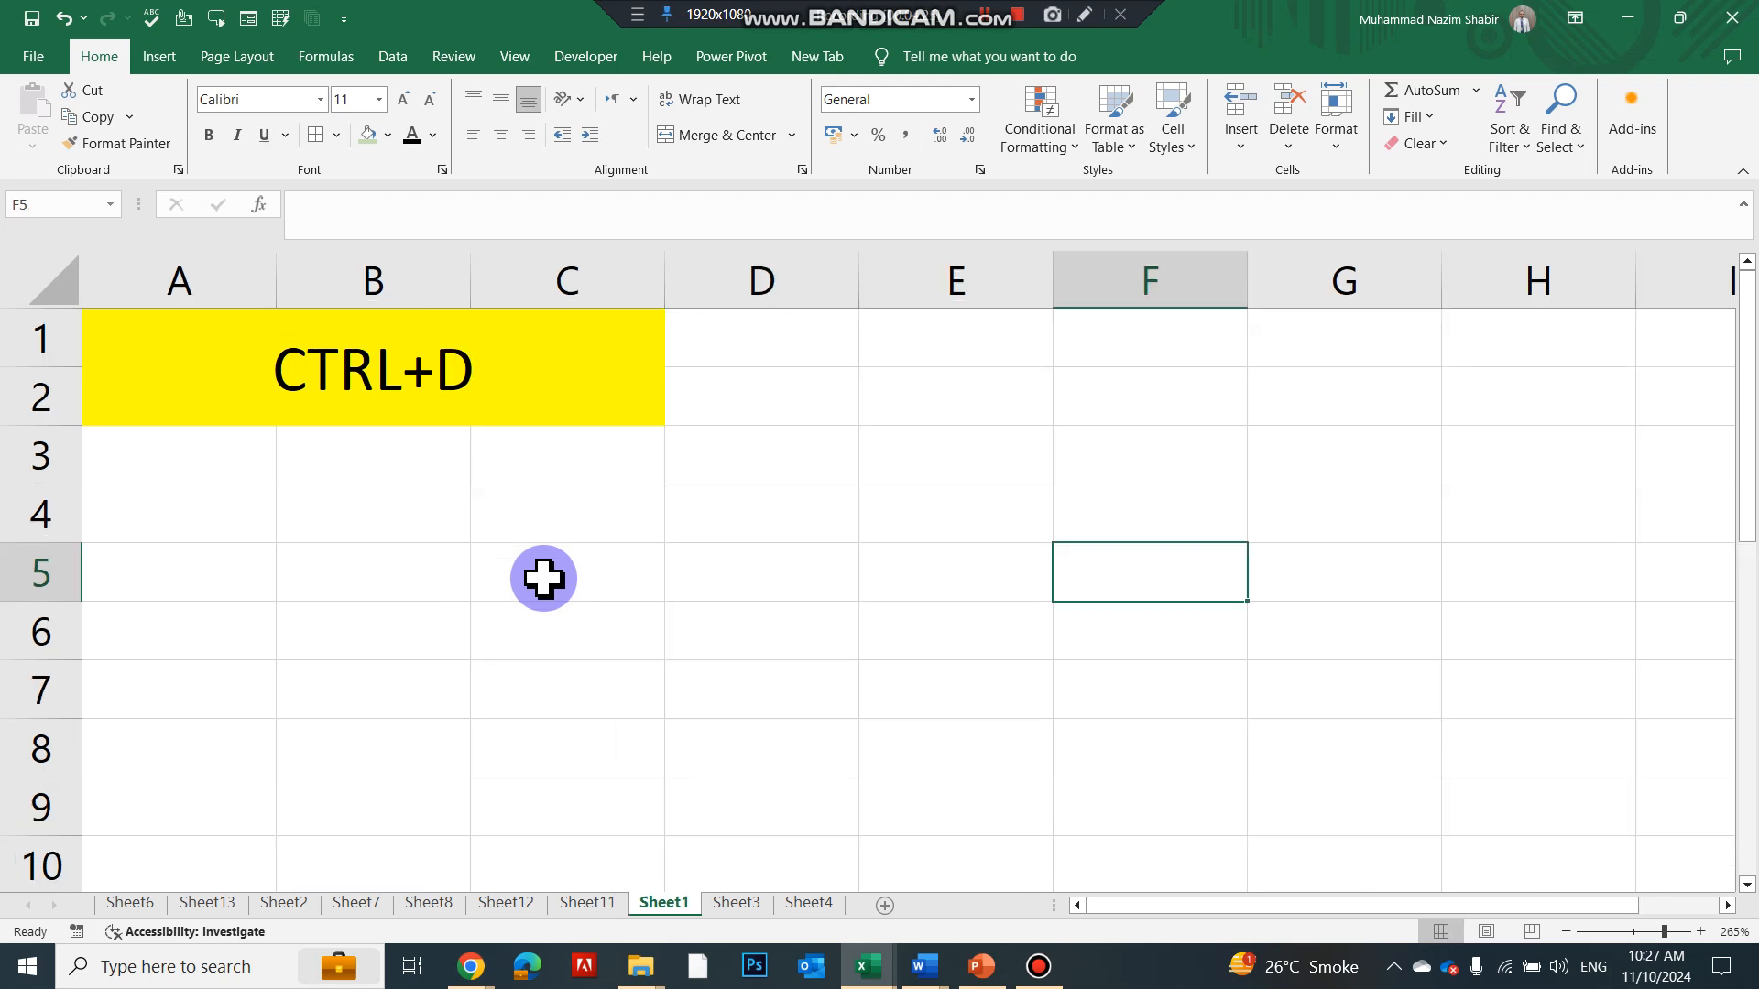
left_click(616, 522)
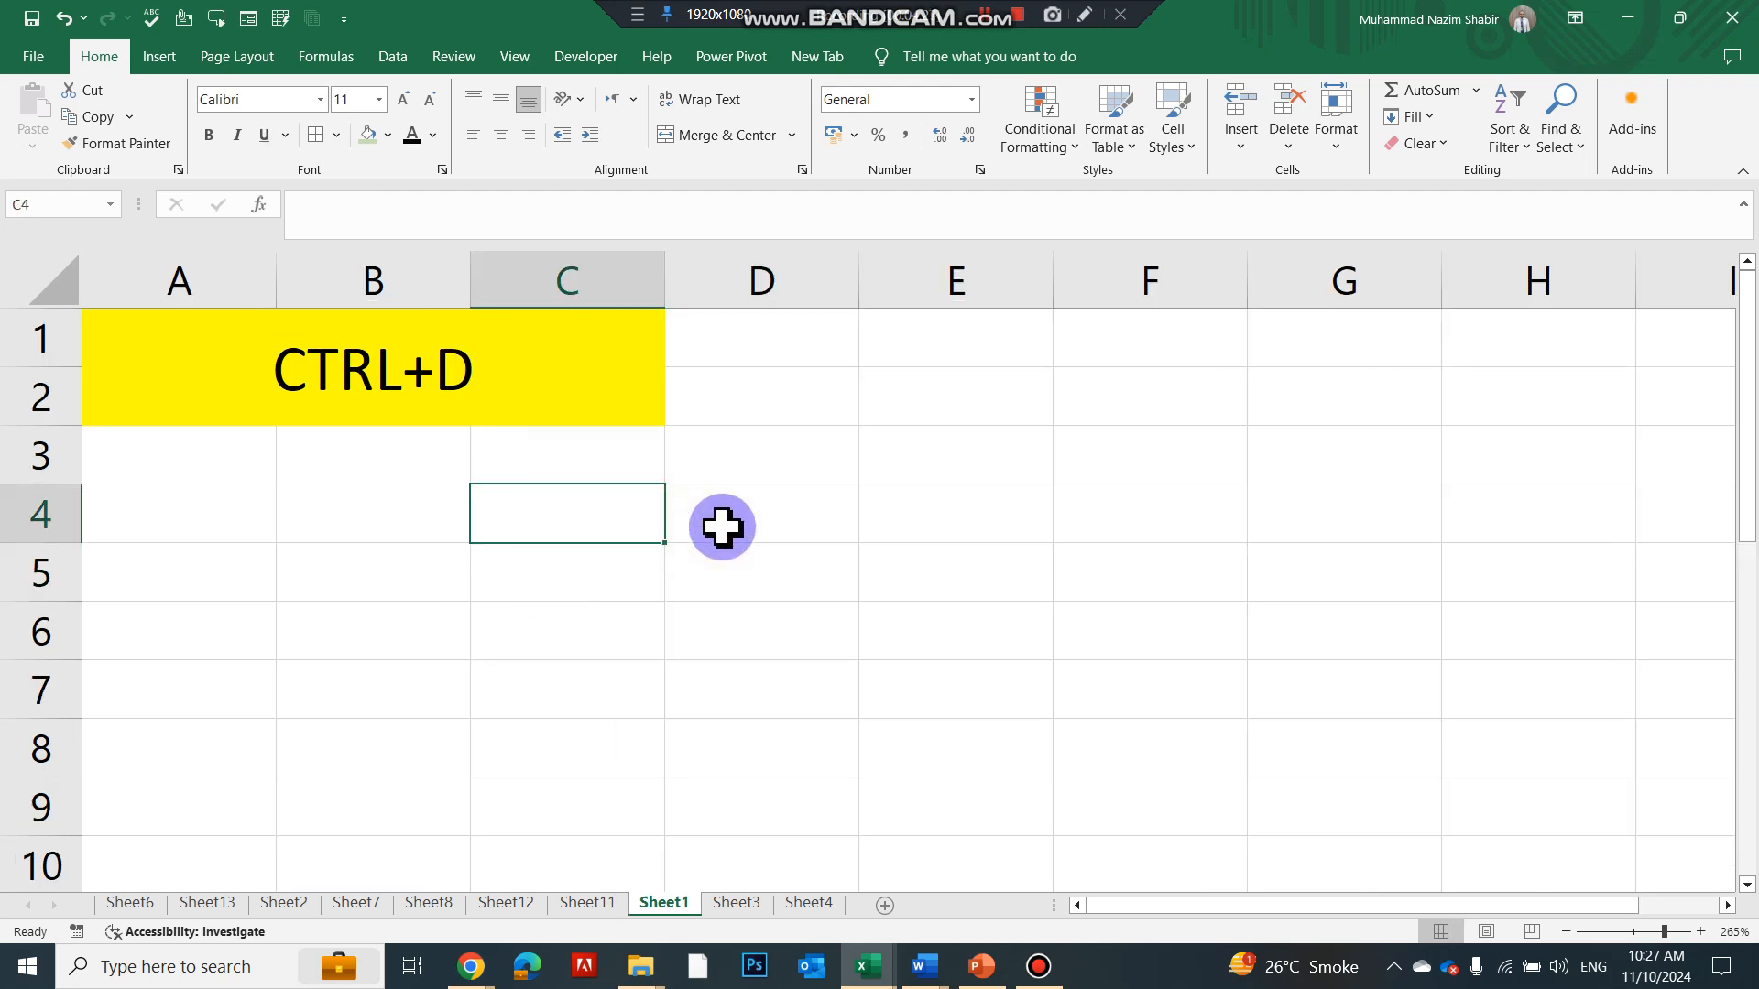
left_click(884, 417)
type("Excel")
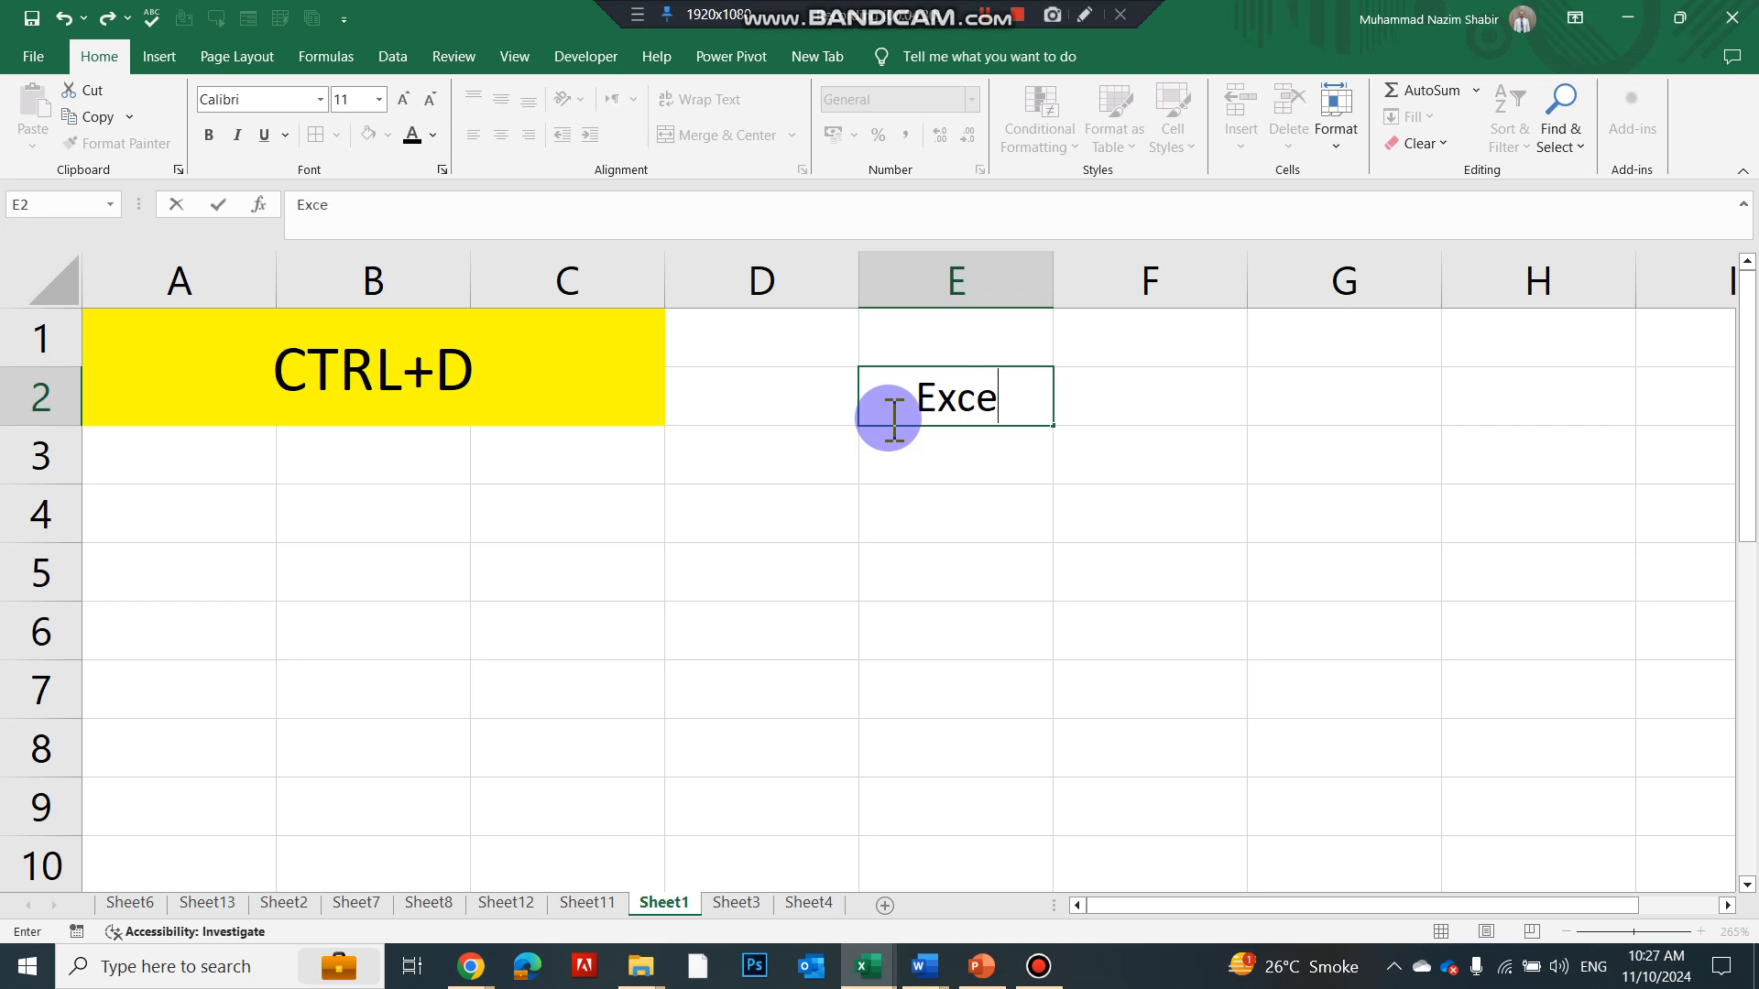
key("Return")
left_click_drag(916, 403, 895, 806)
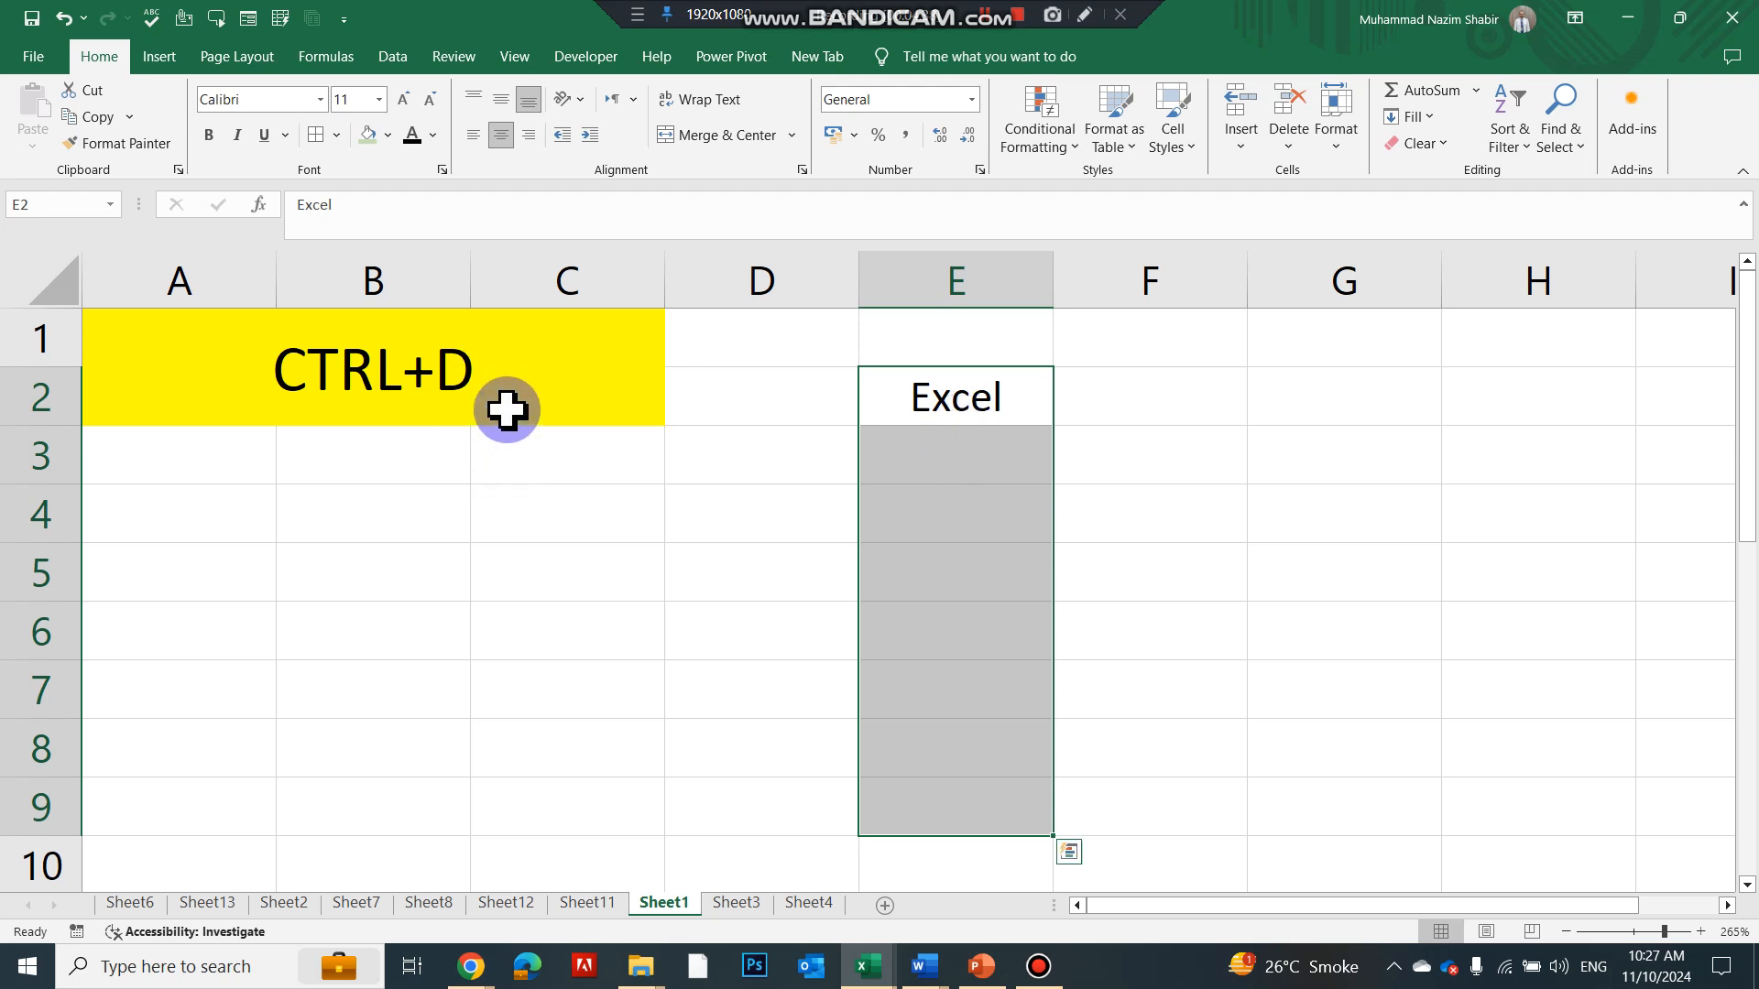
key("ctrl+d")
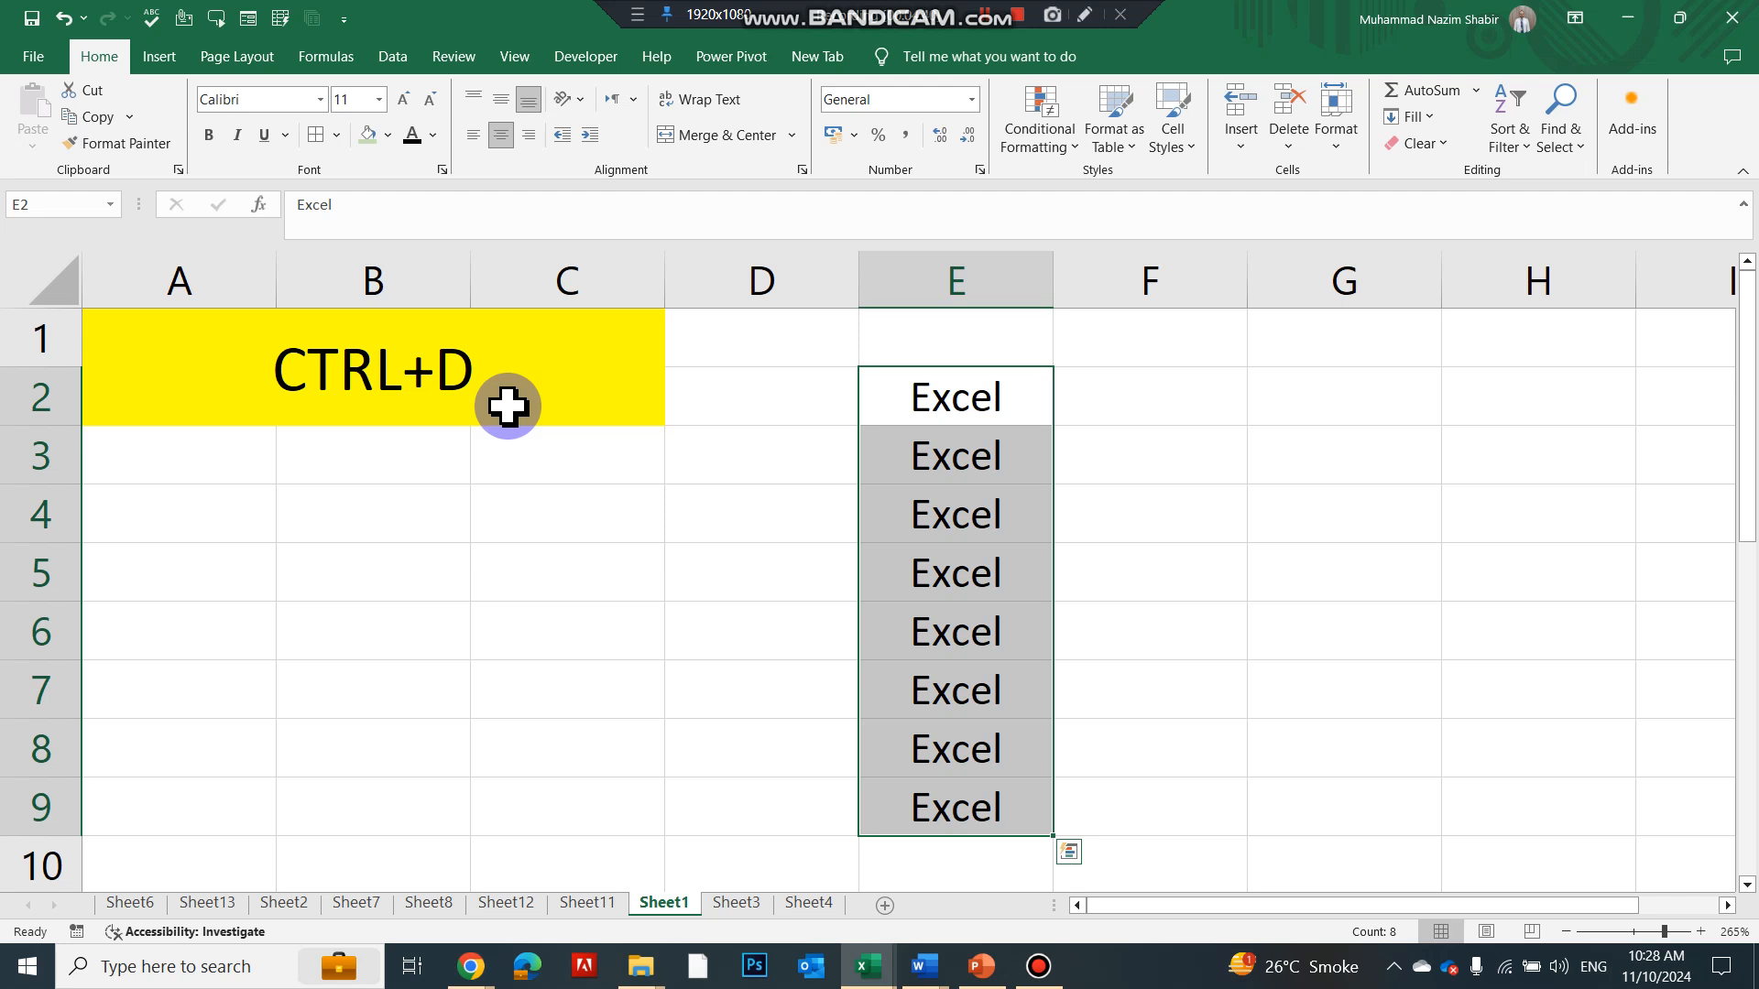
Enter 150 in F2 and fill it down through F9 with Ctrl+D
left_click(1209, 386)
type("1")
key("Return")
left_click_drag(1200, 383, 1119, 806)
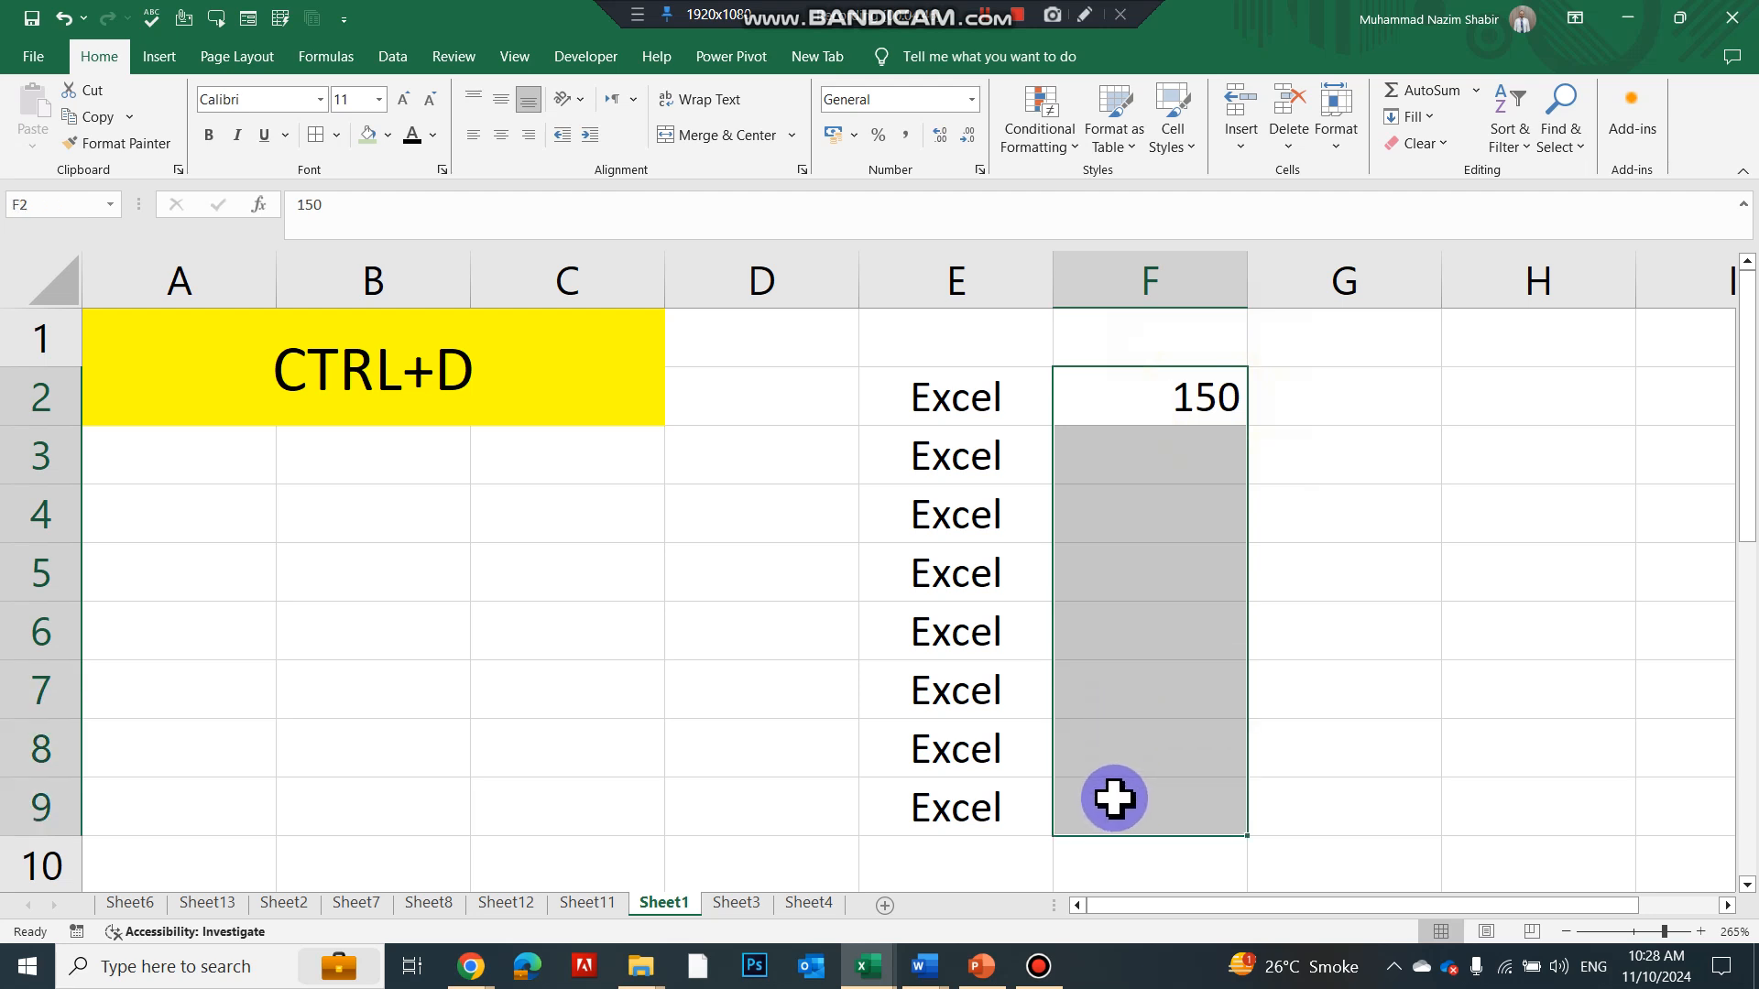
key("ctrl+d")
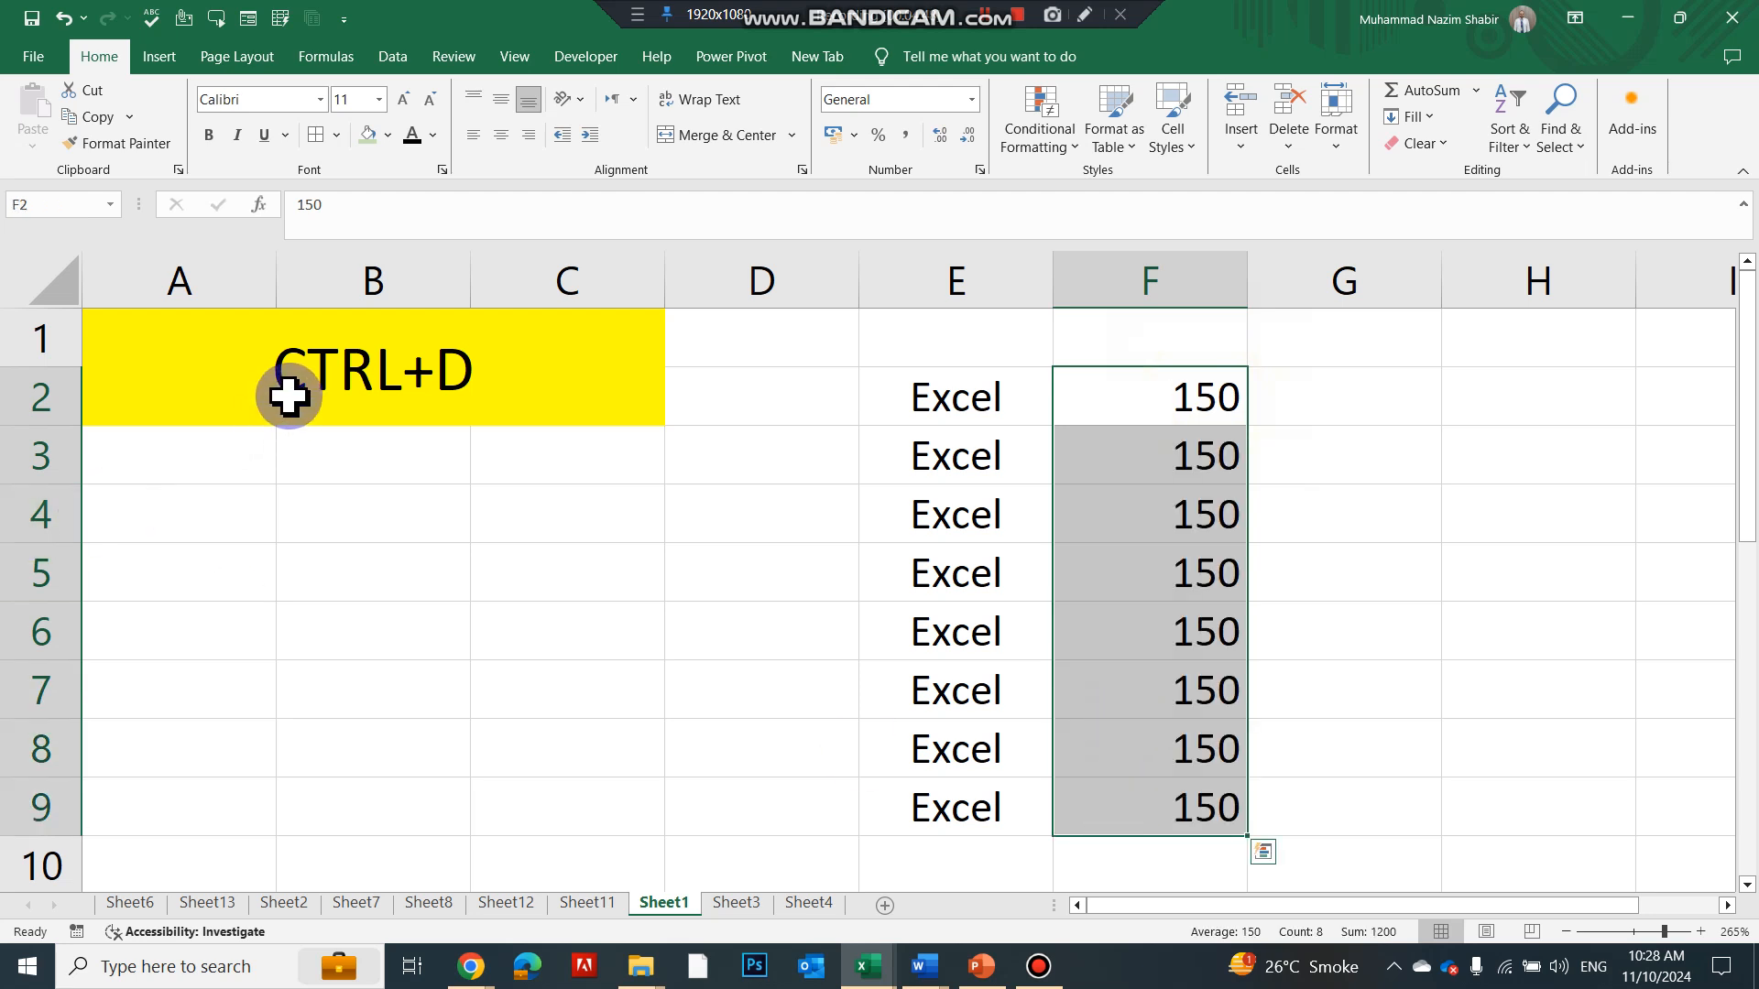
key("ctrl+Page_Down")
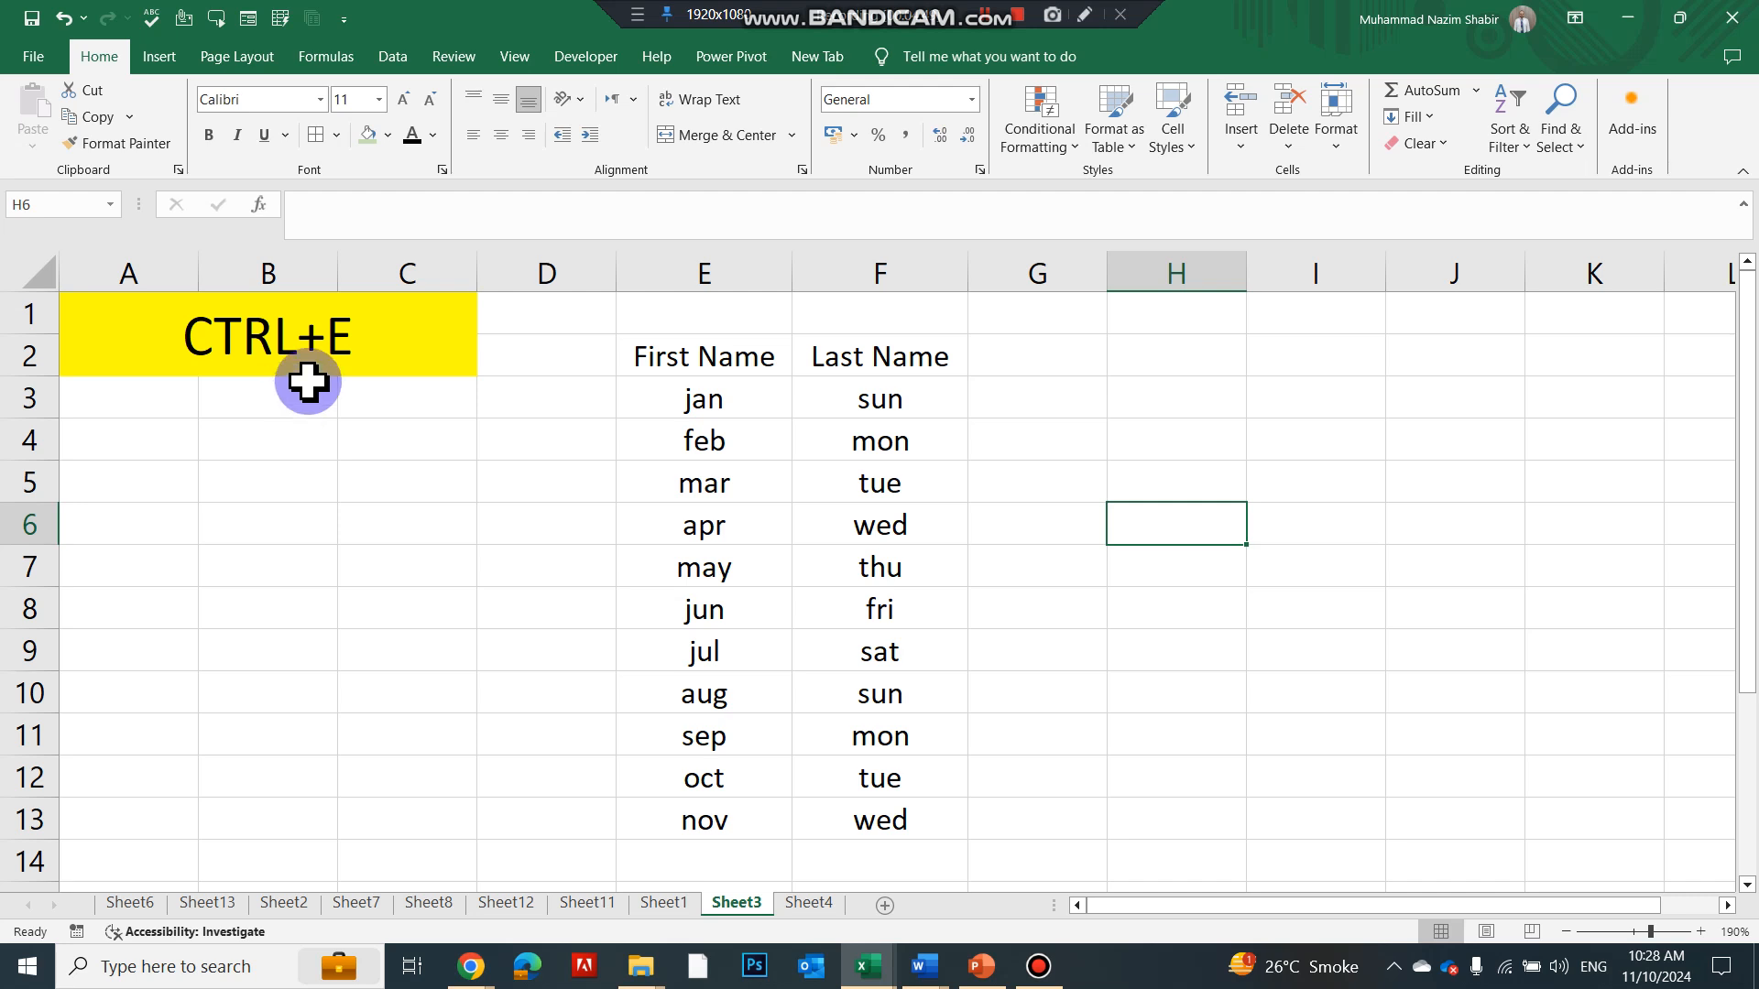
left_click(682, 349)
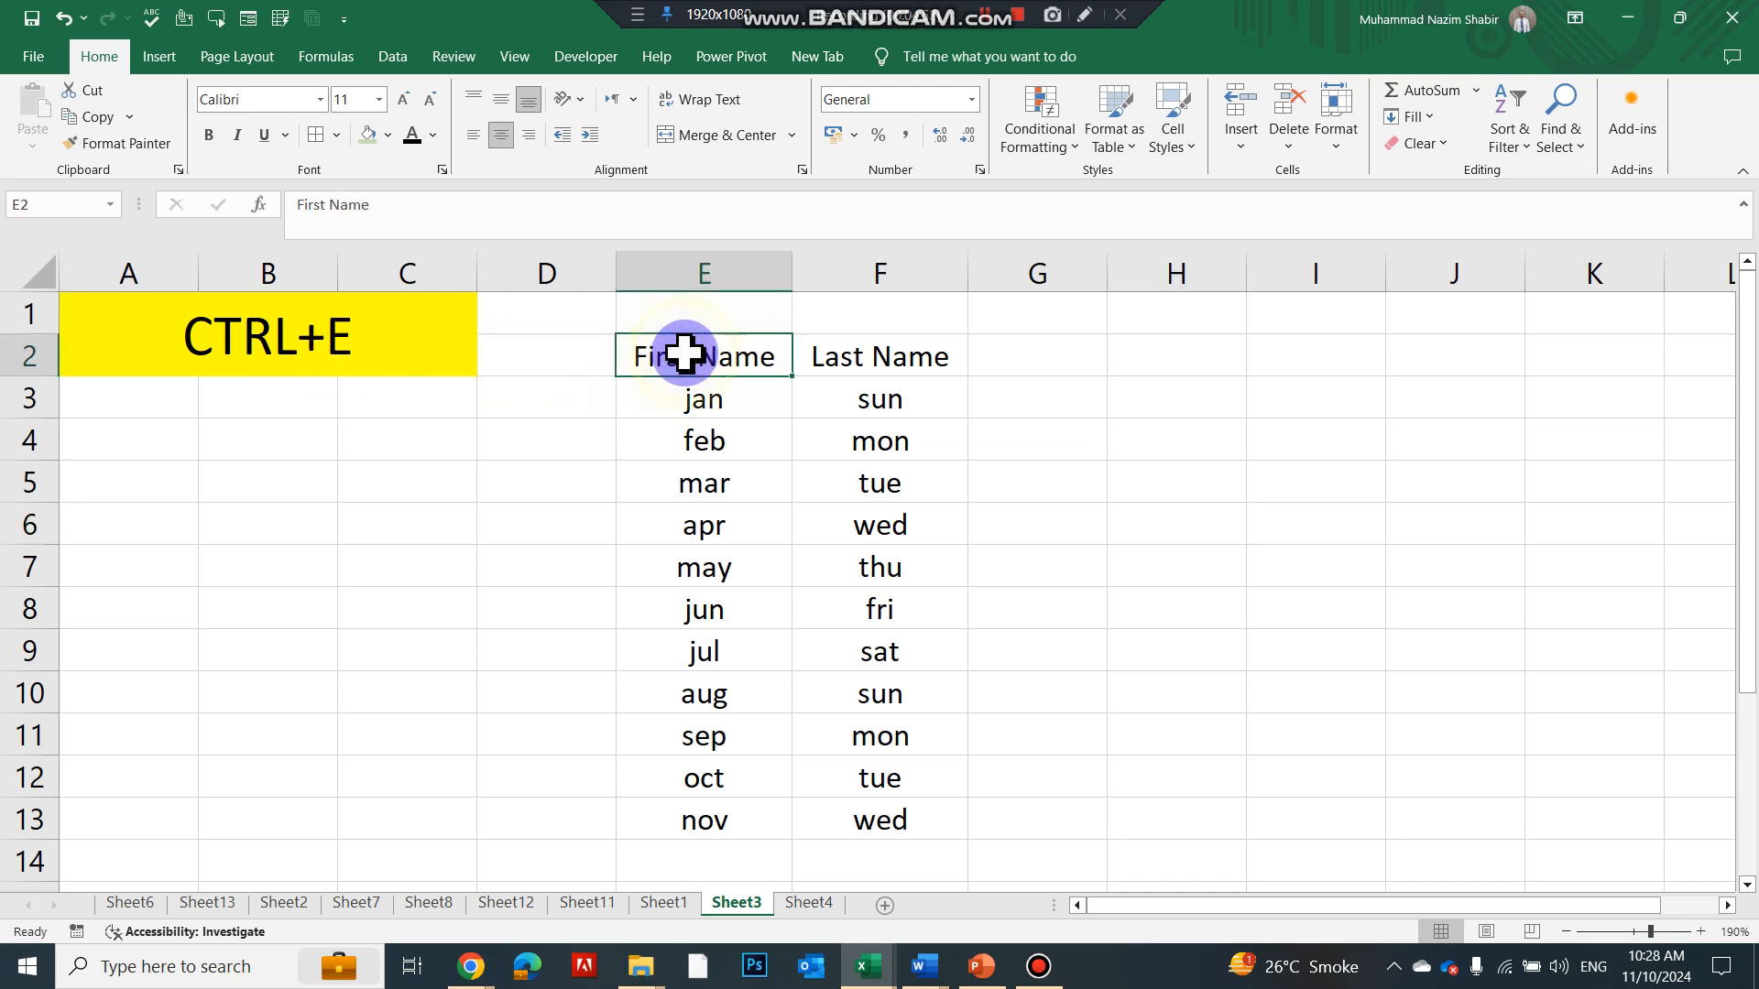
left_click(661, 511)
left_click(718, 353)
left_click(843, 346)
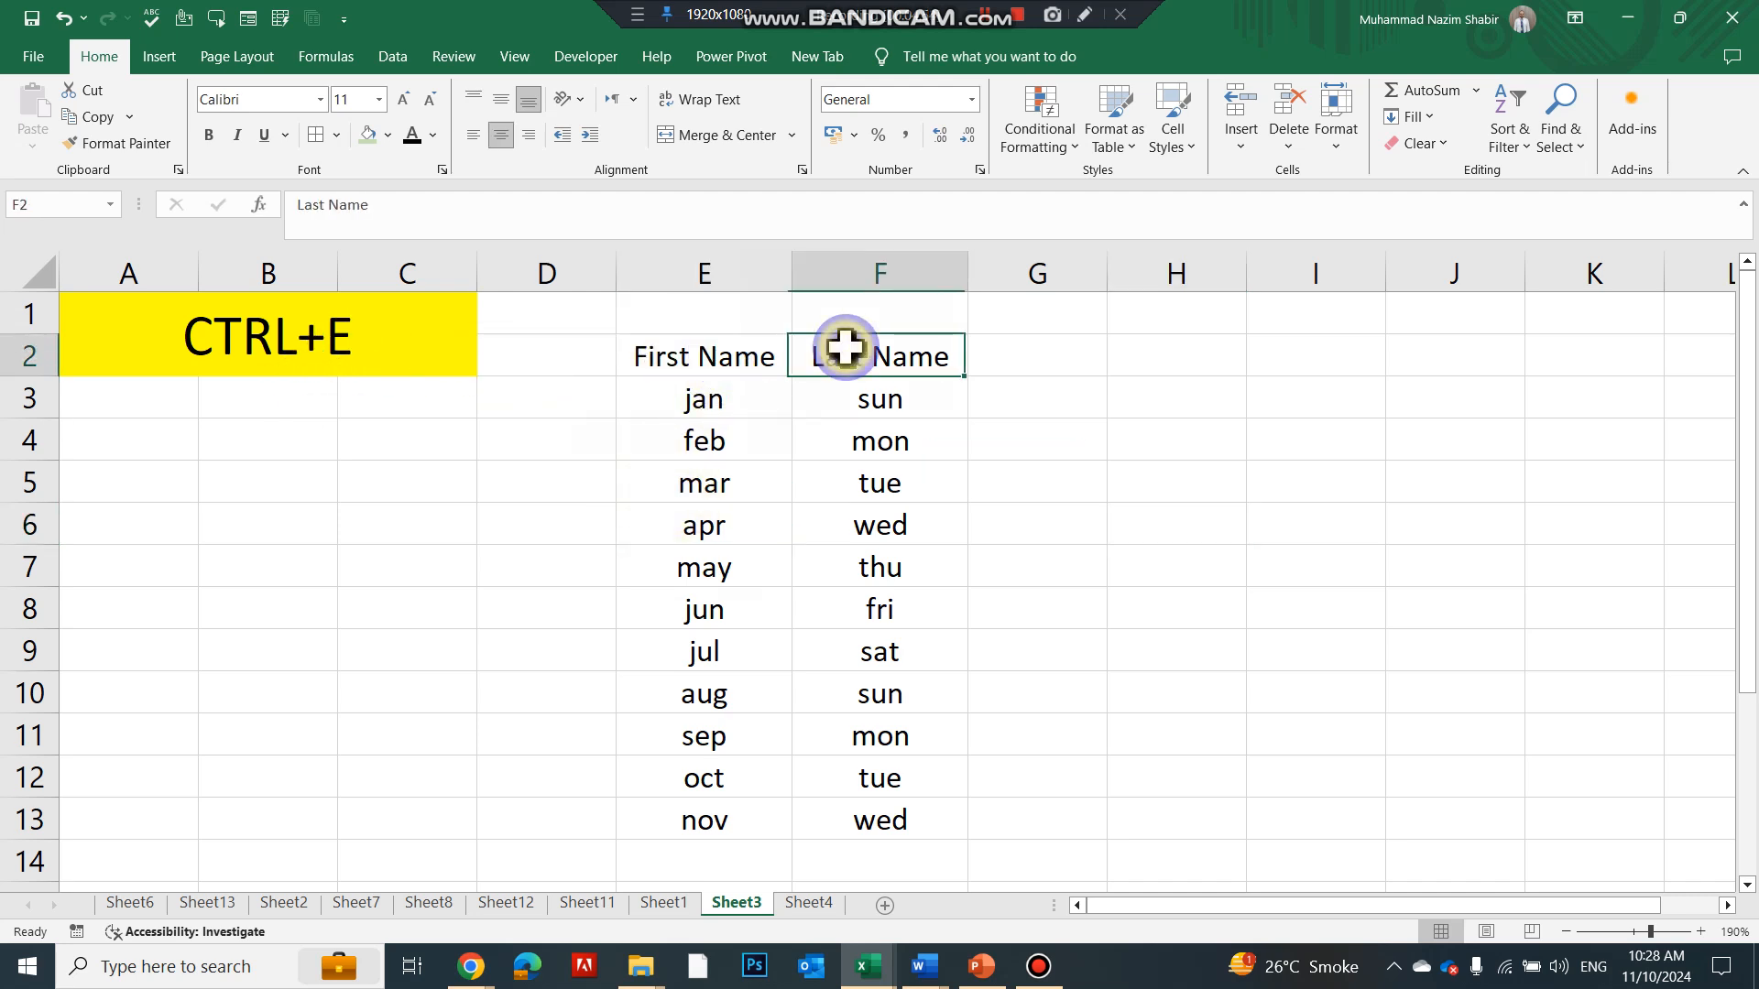
left_click(695, 388)
left_click(742, 355)
left_click(726, 397)
left_click(820, 356)
left_click(825, 392)
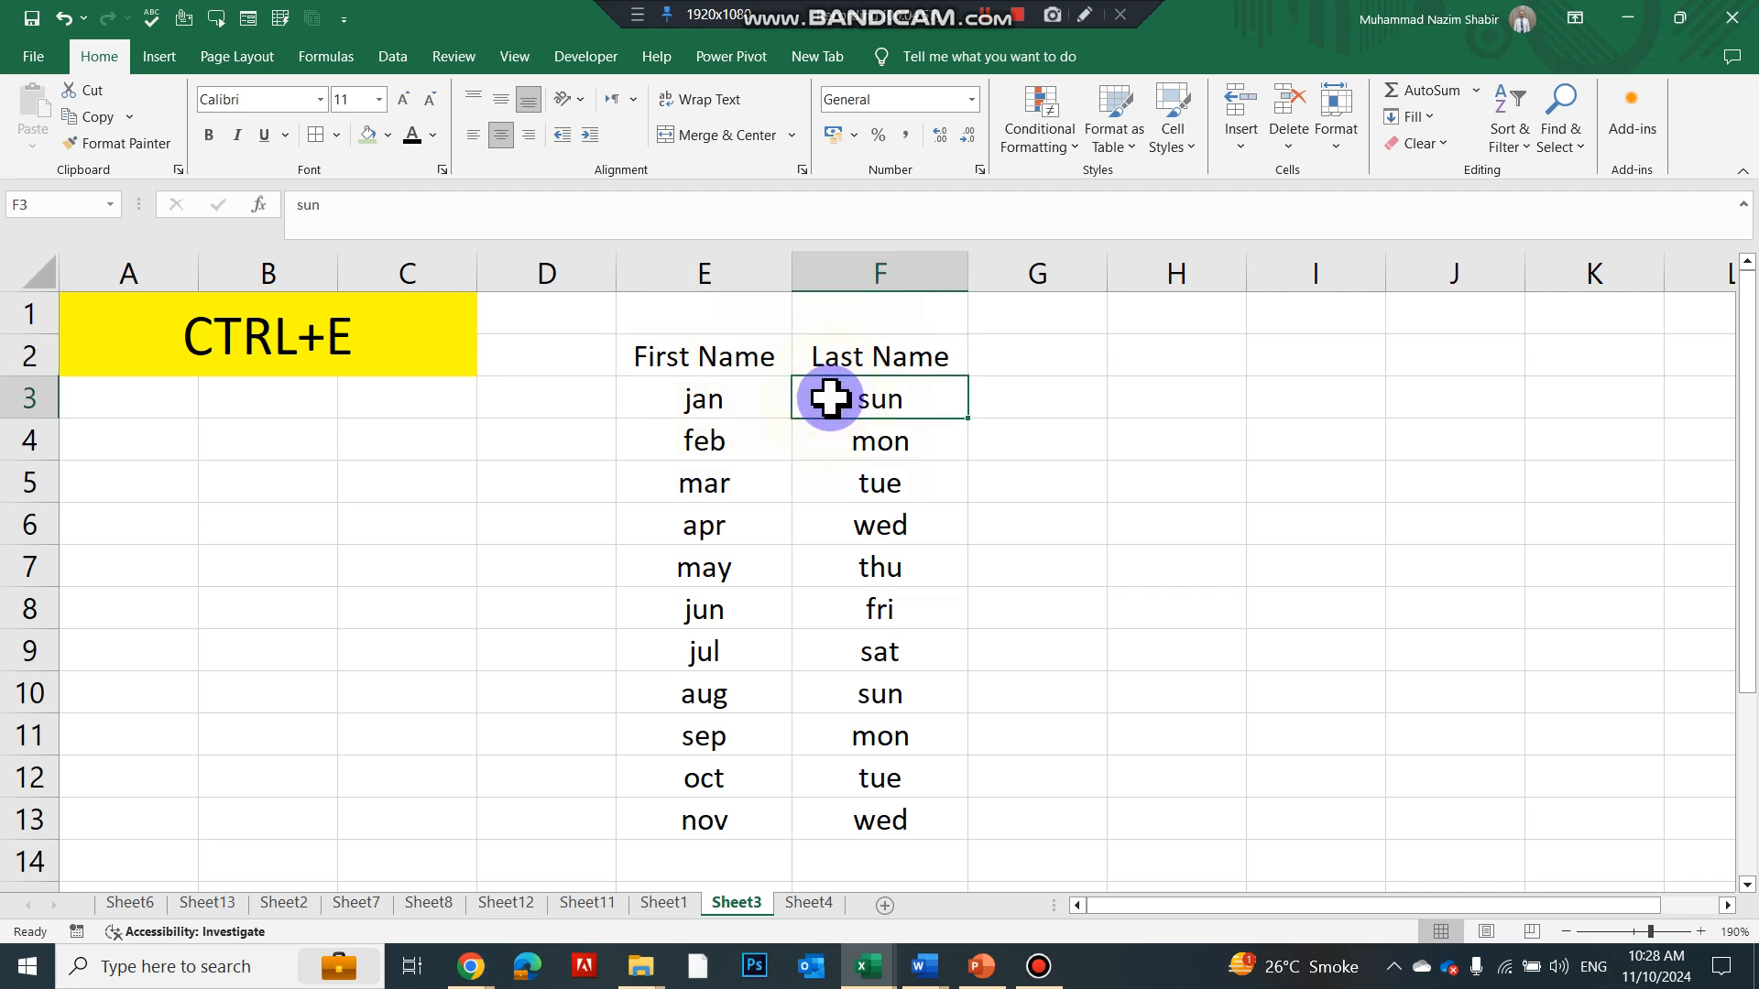
Widen column G and select G3 for the joined names
left_click(1016, 355)
left_click_drag(1096, 271, 1151, 274)
left_click(1062, 437)
left_click(1070, 359)
left_click(1040, 401)
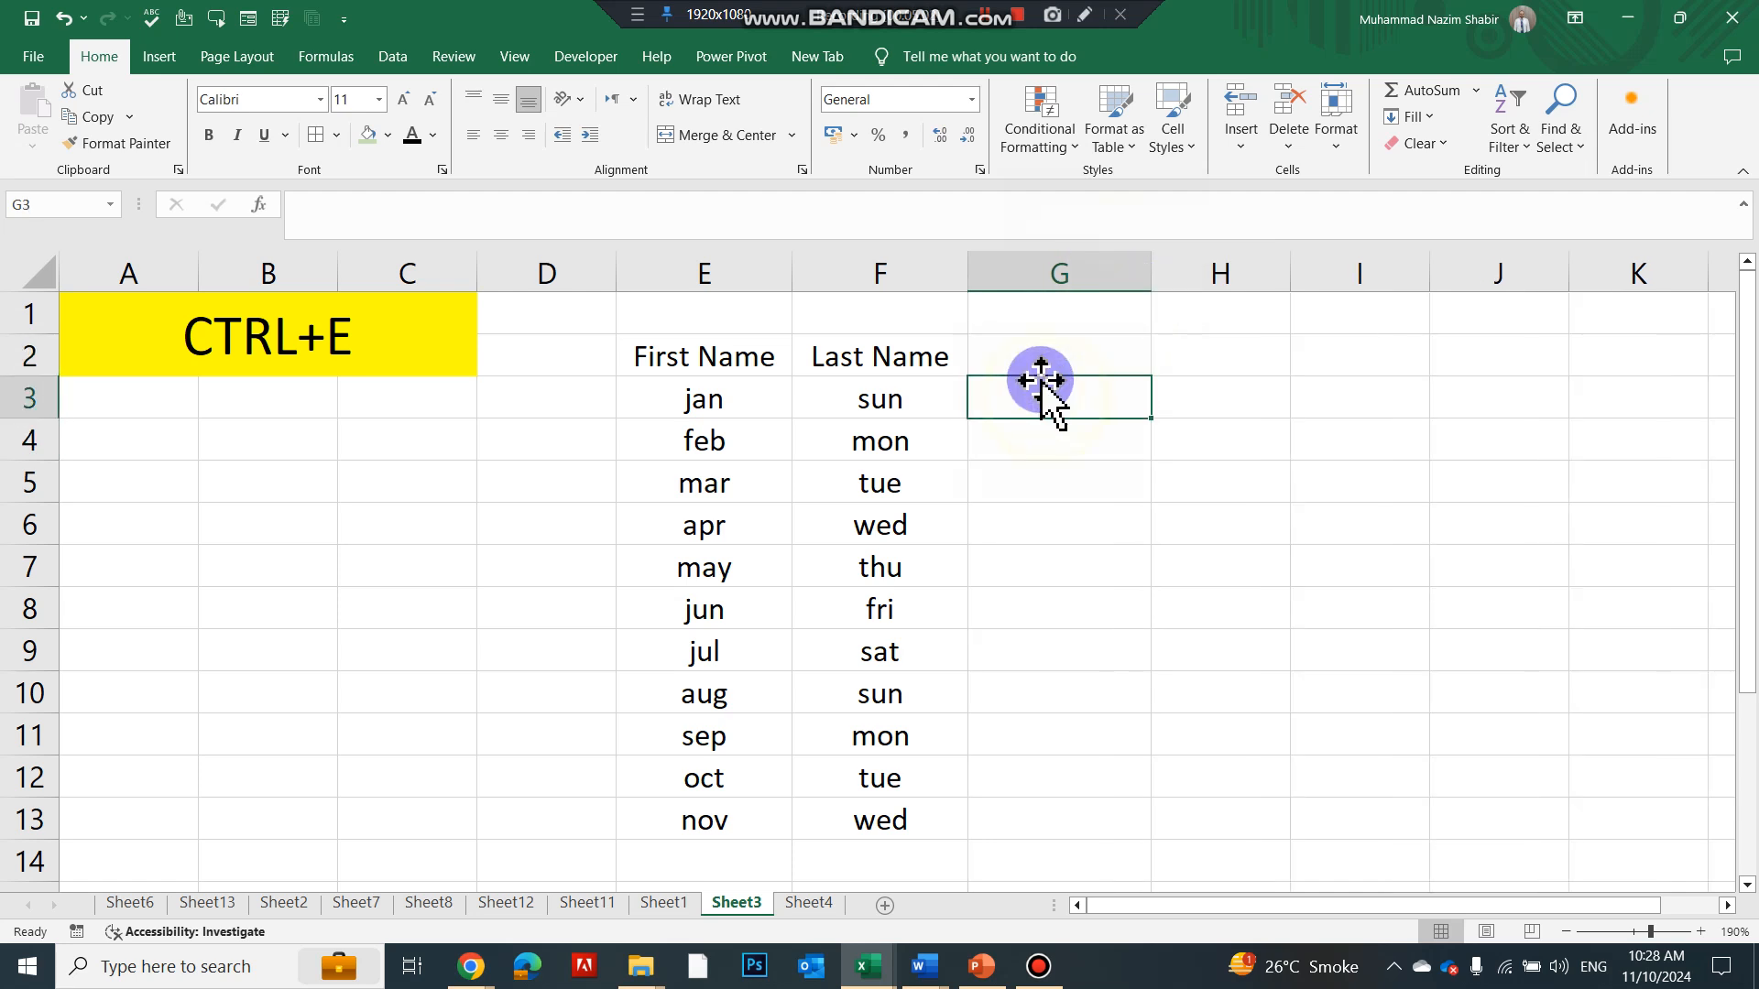
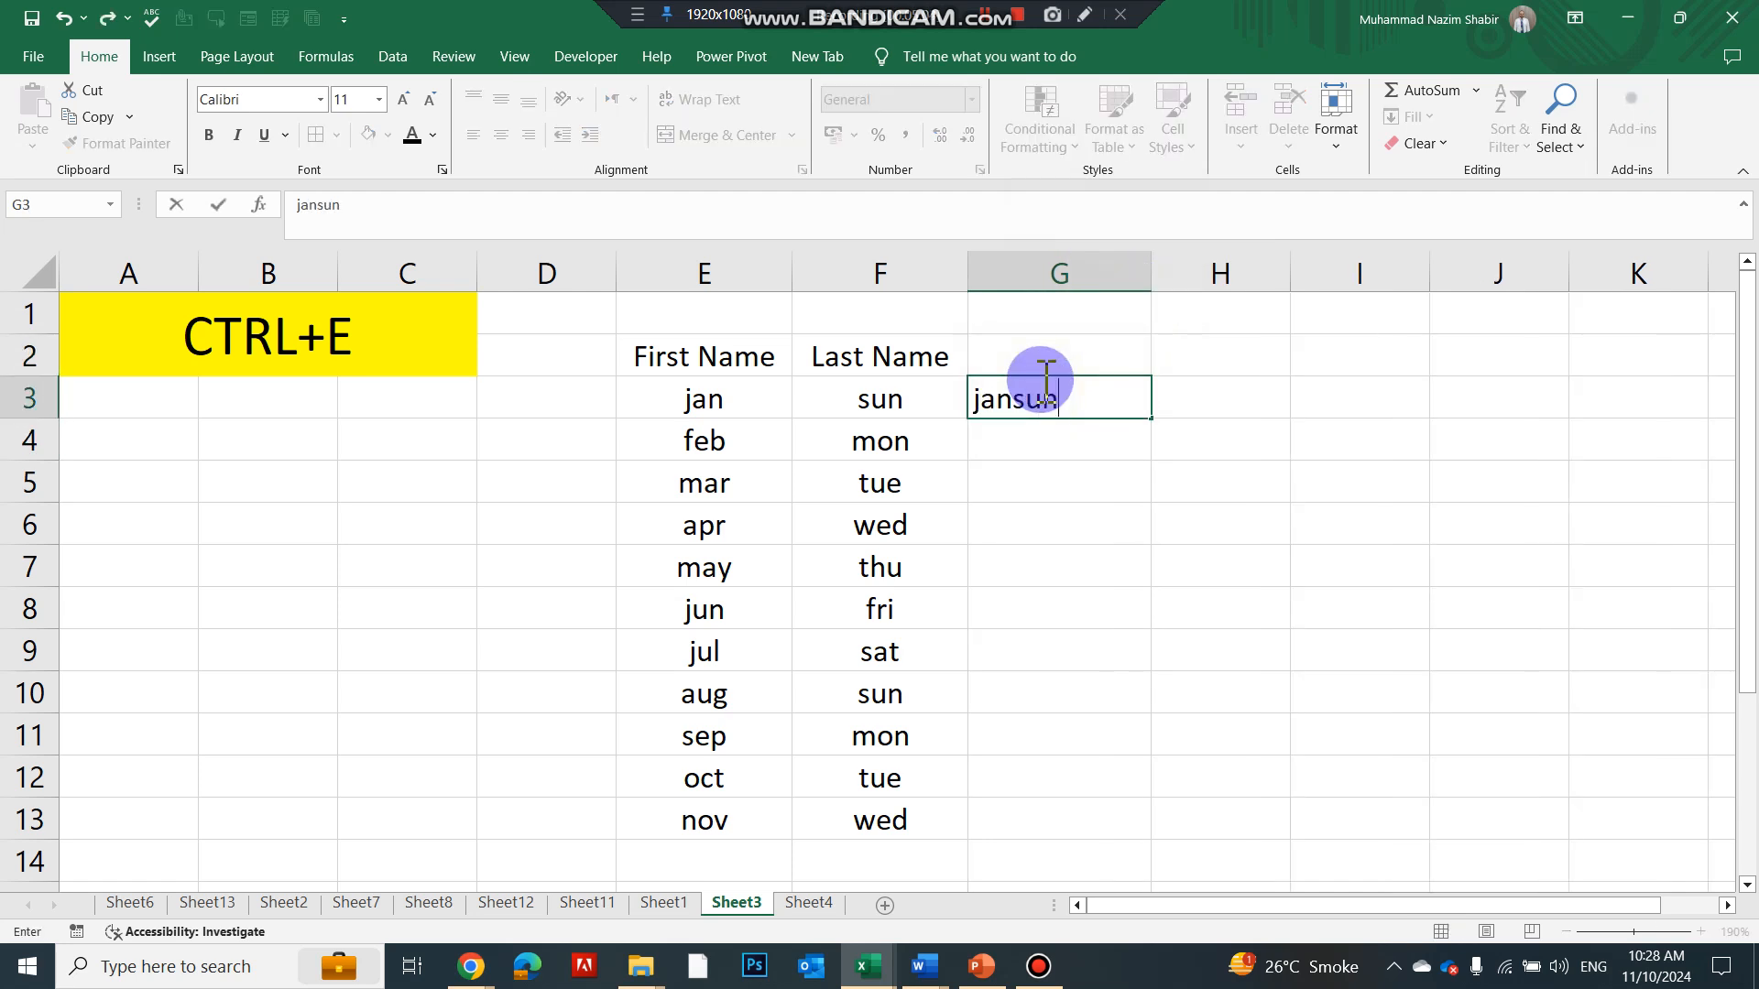
key("Return")
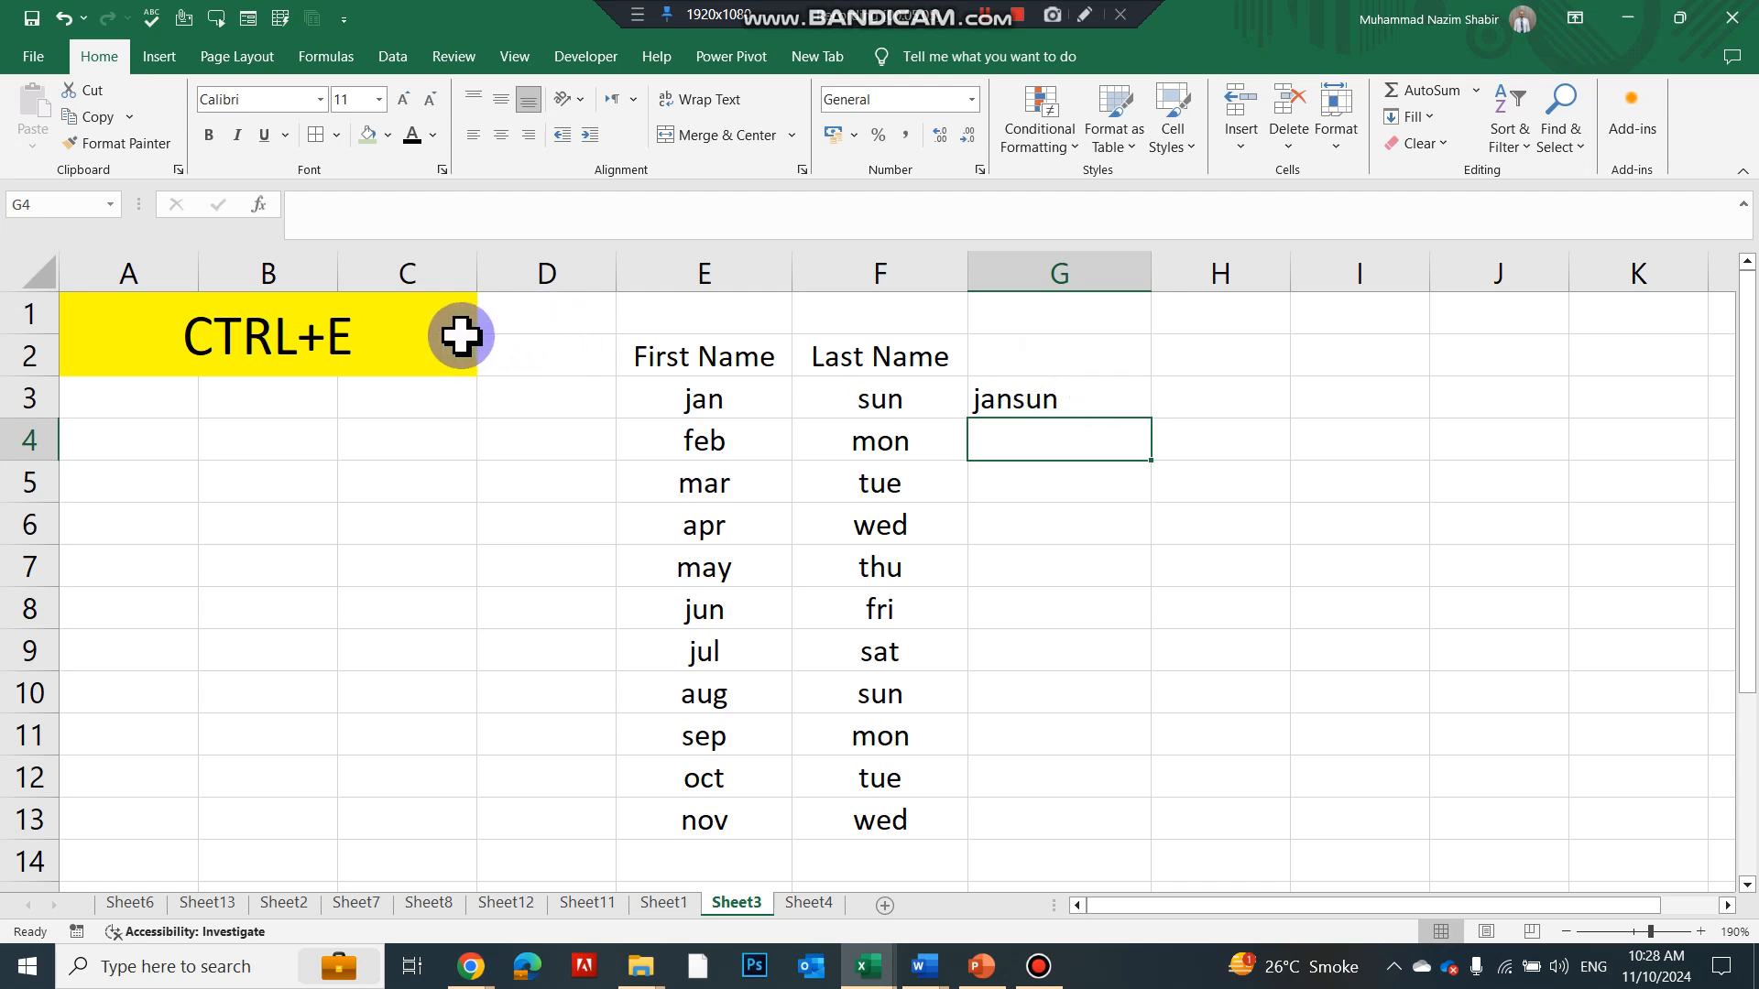
key("ctrl+e")
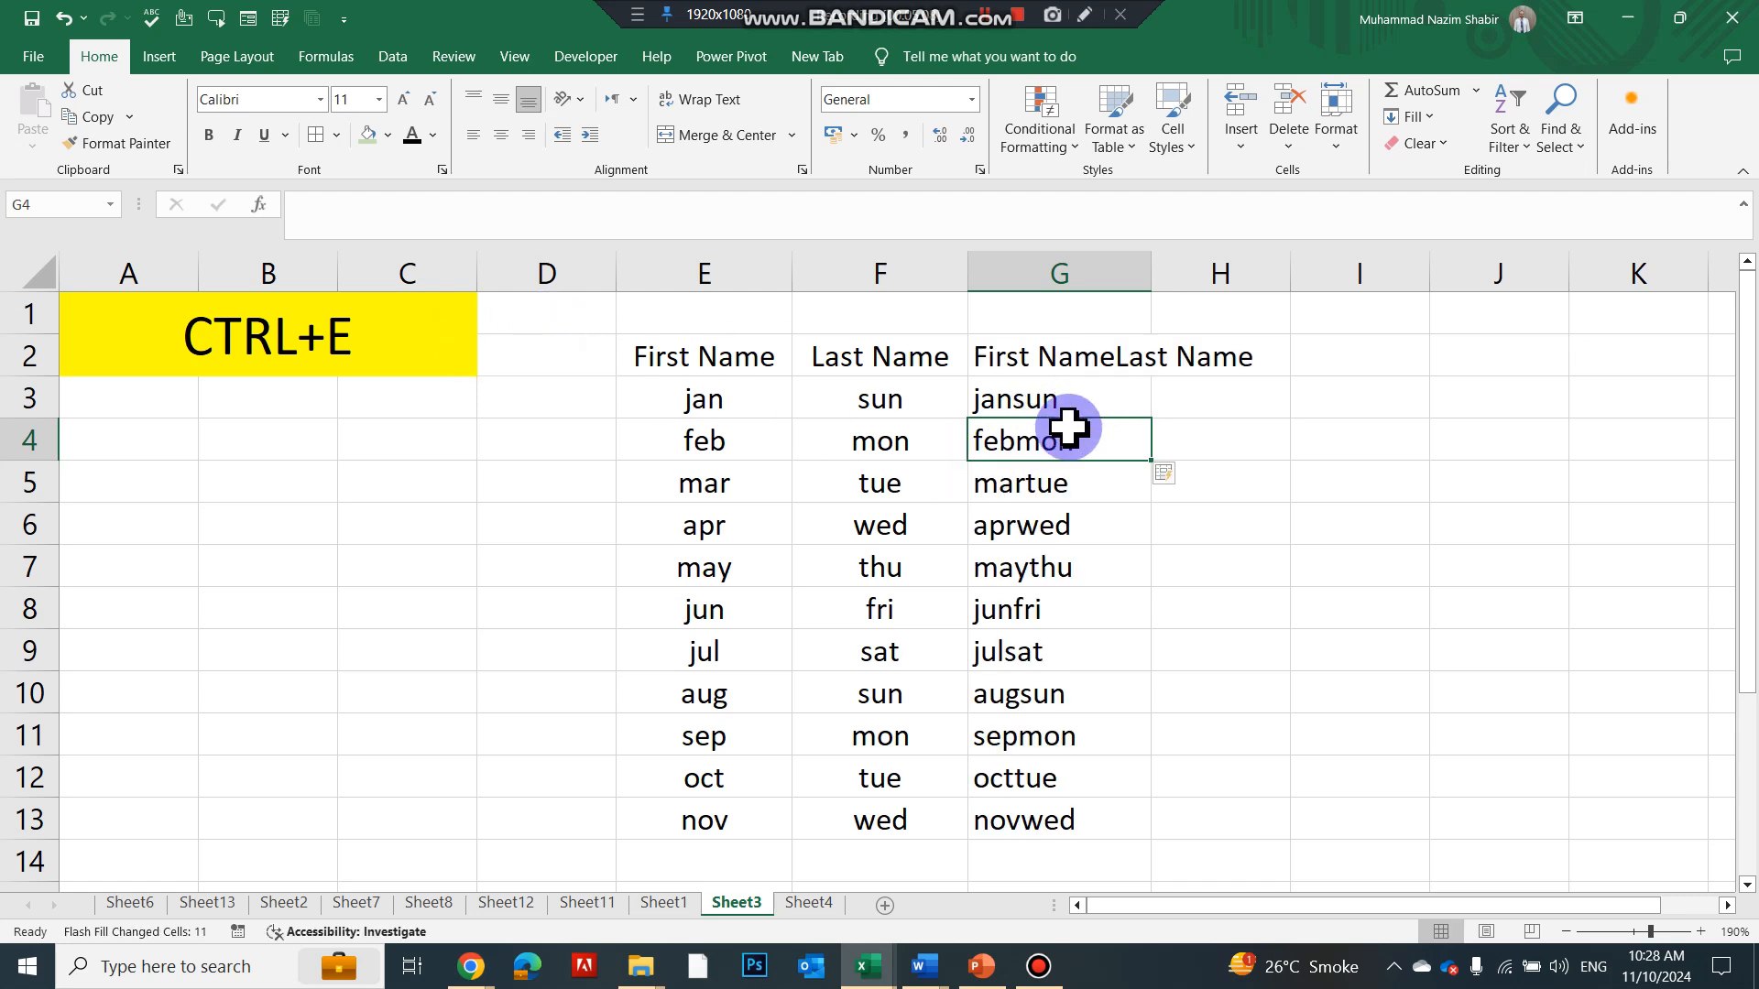
left_click_drag(1155, 275, 1177, 275)
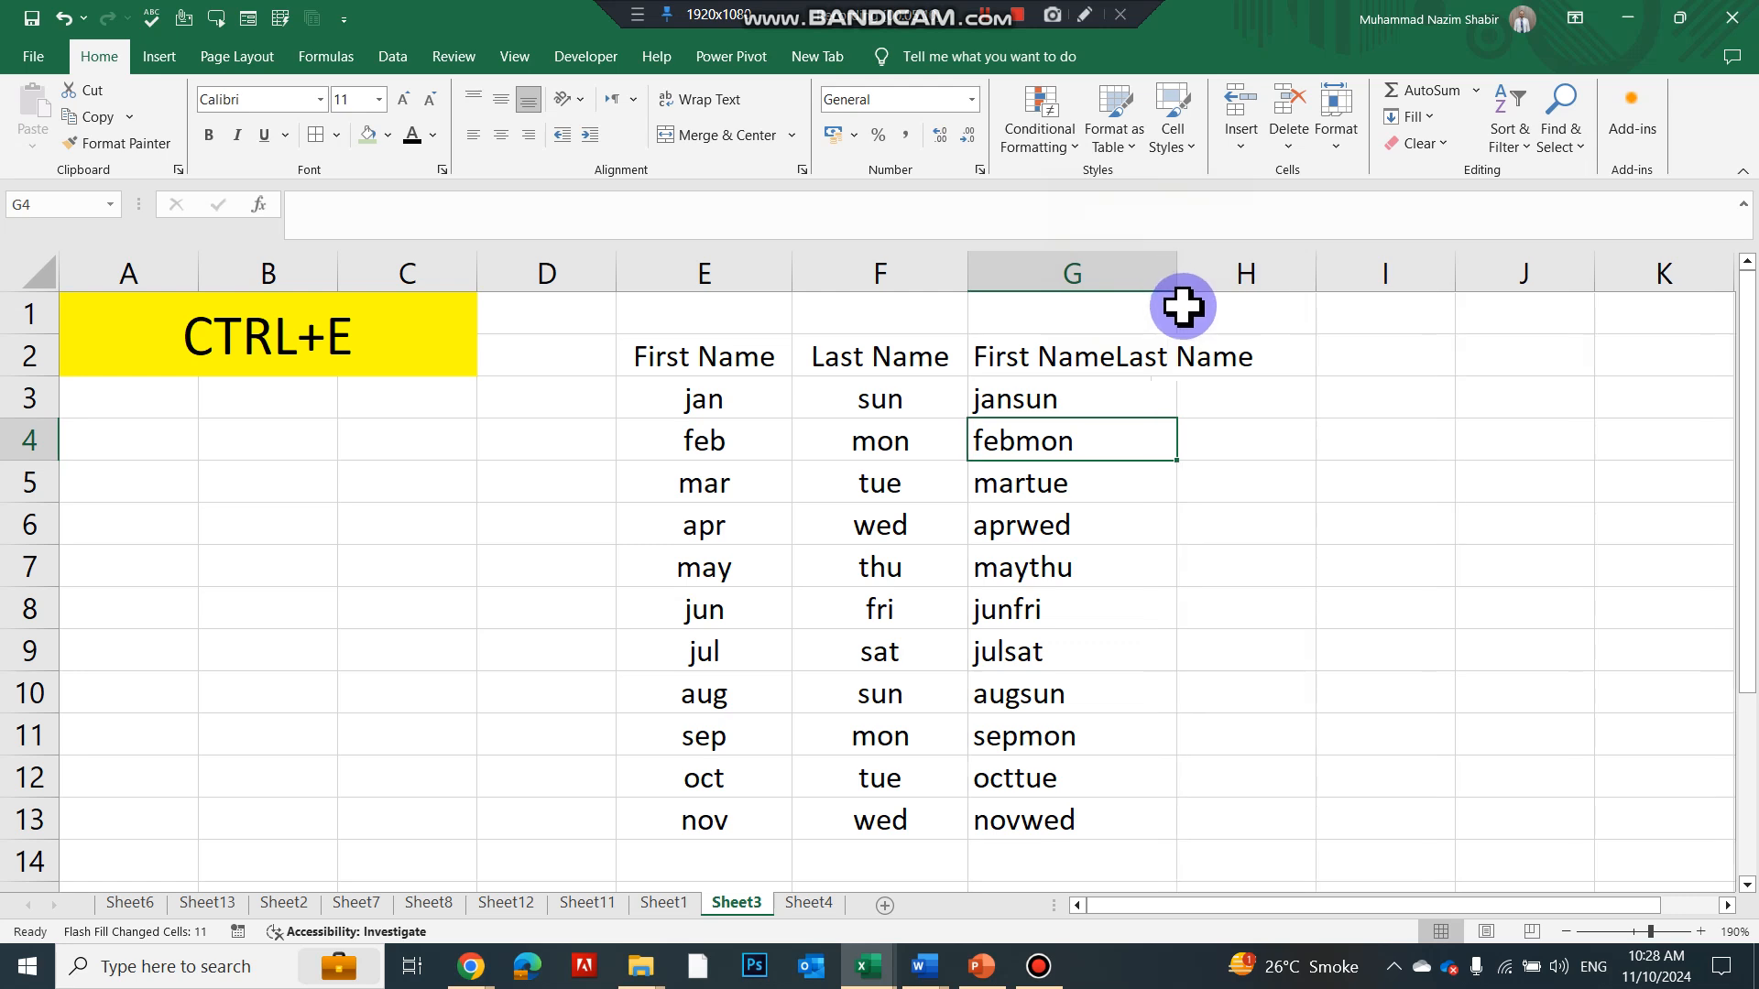
left_click(1221, 396)
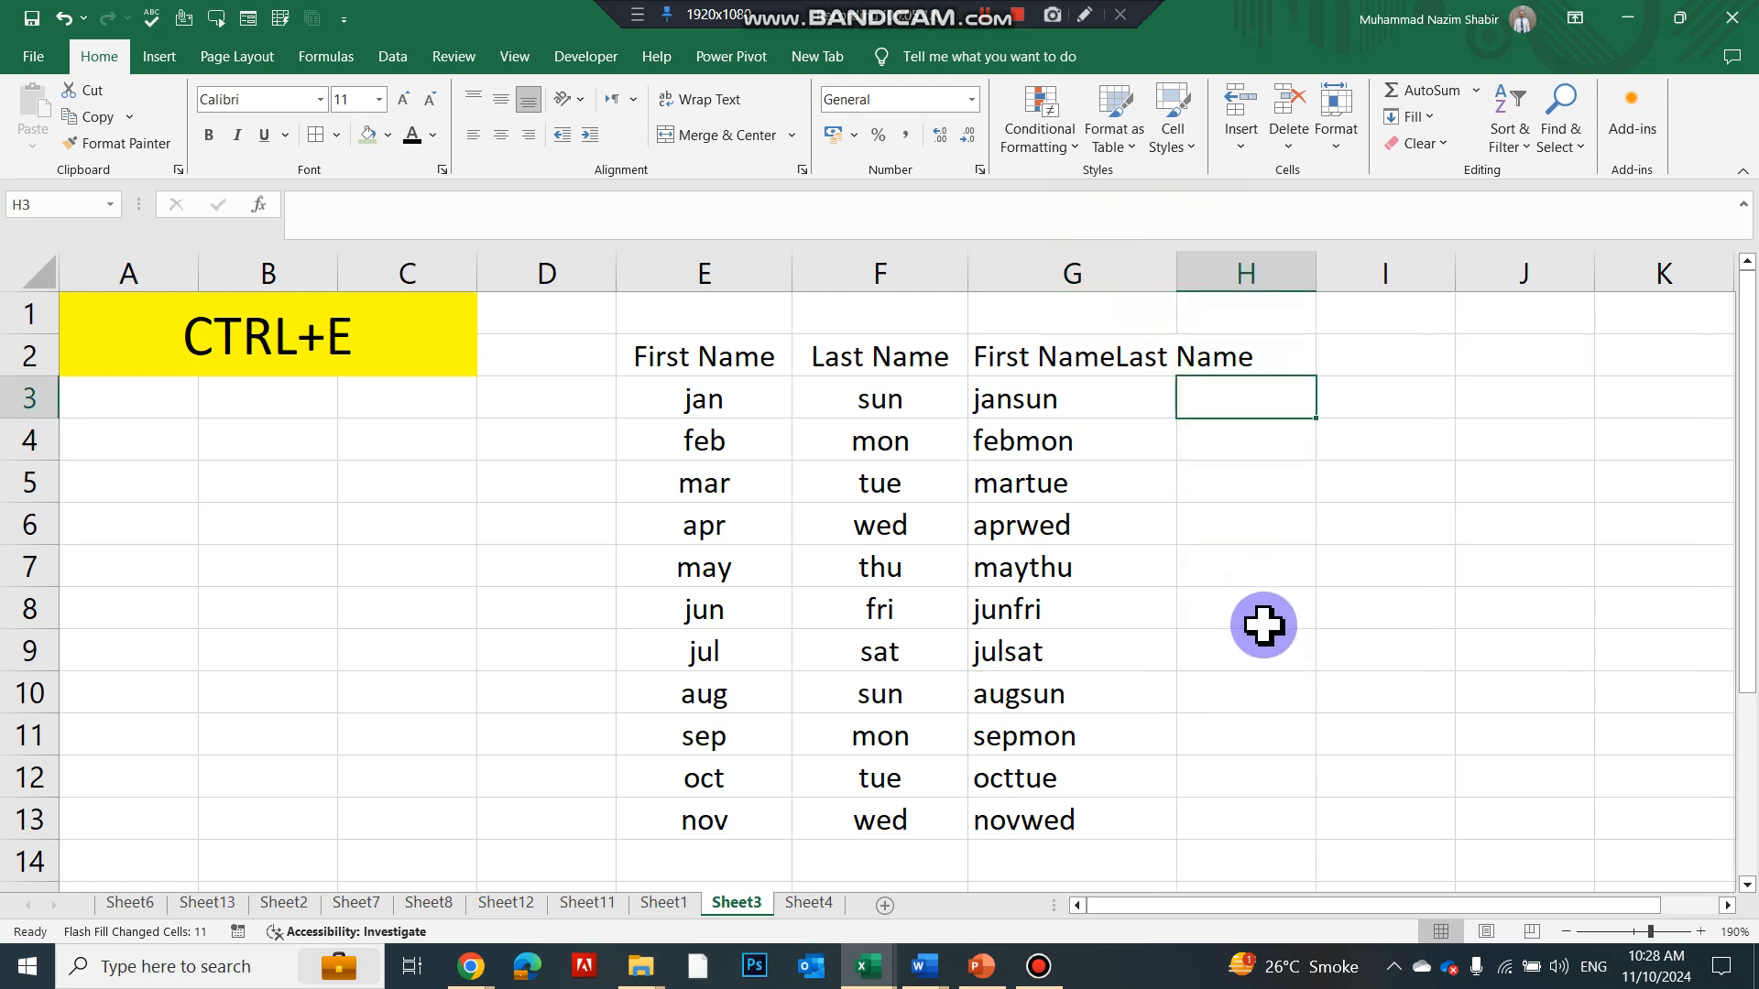
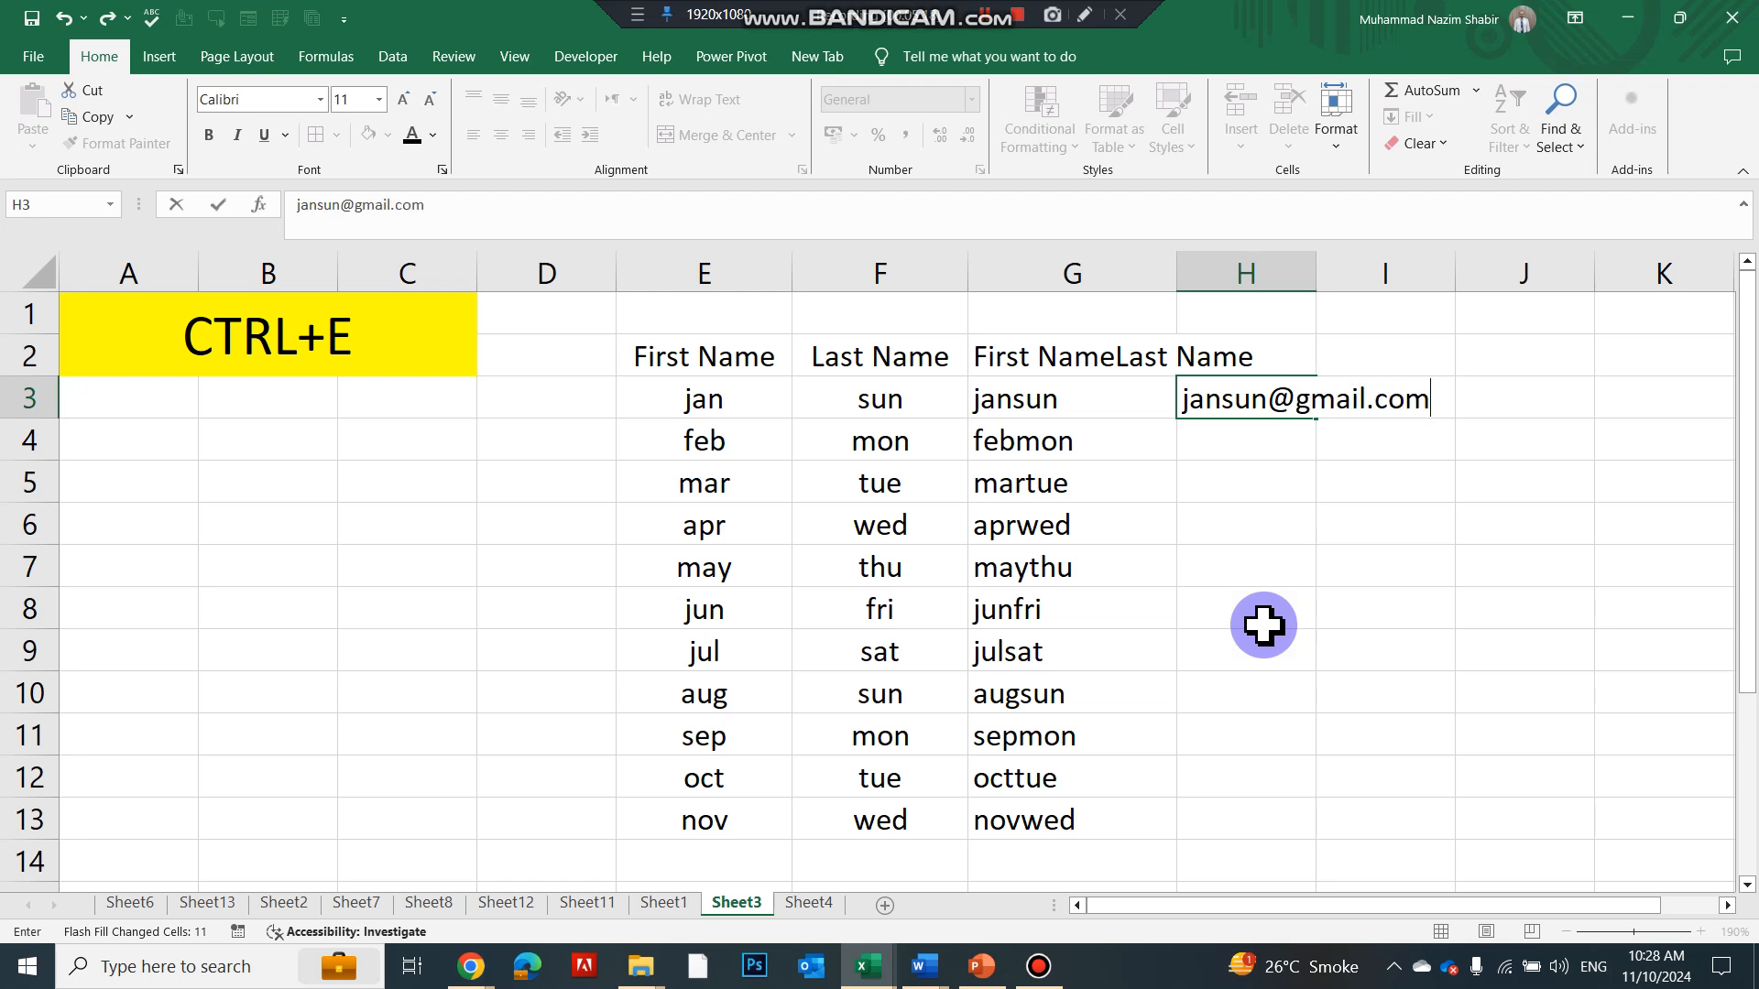
Enter the first gmail address in H3 and Flash Fill column H with Ctrl+E
key("Return")
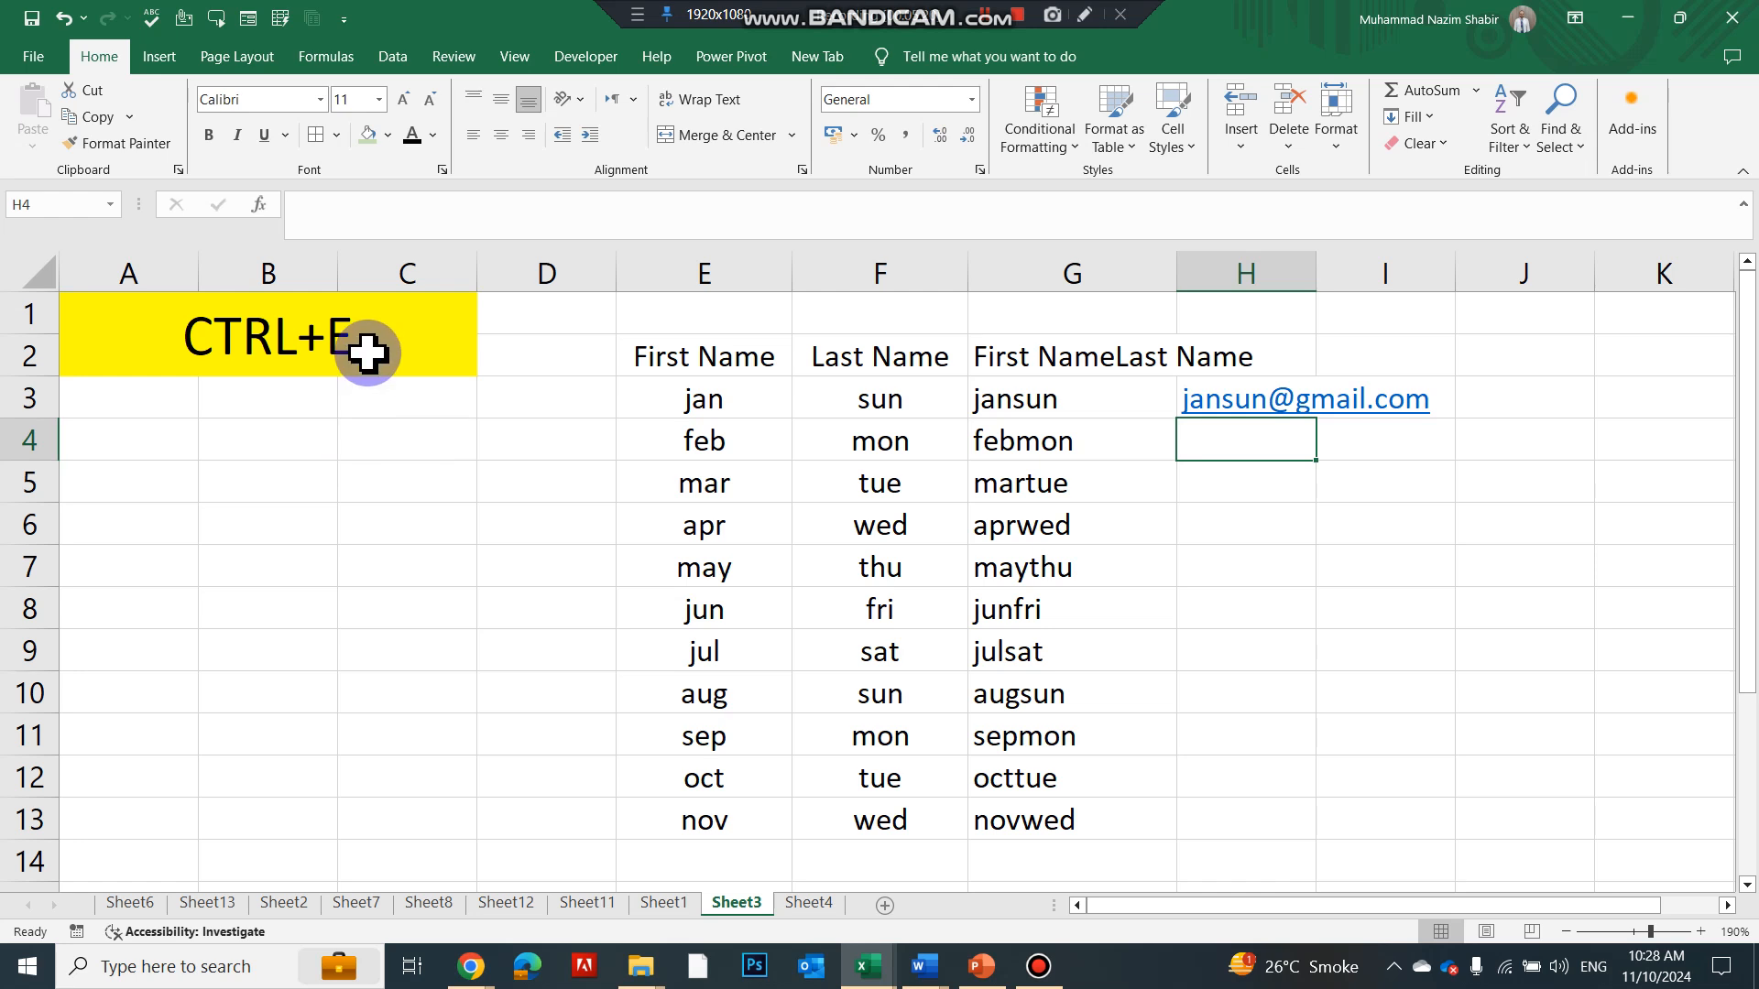
key("ctrl+e")
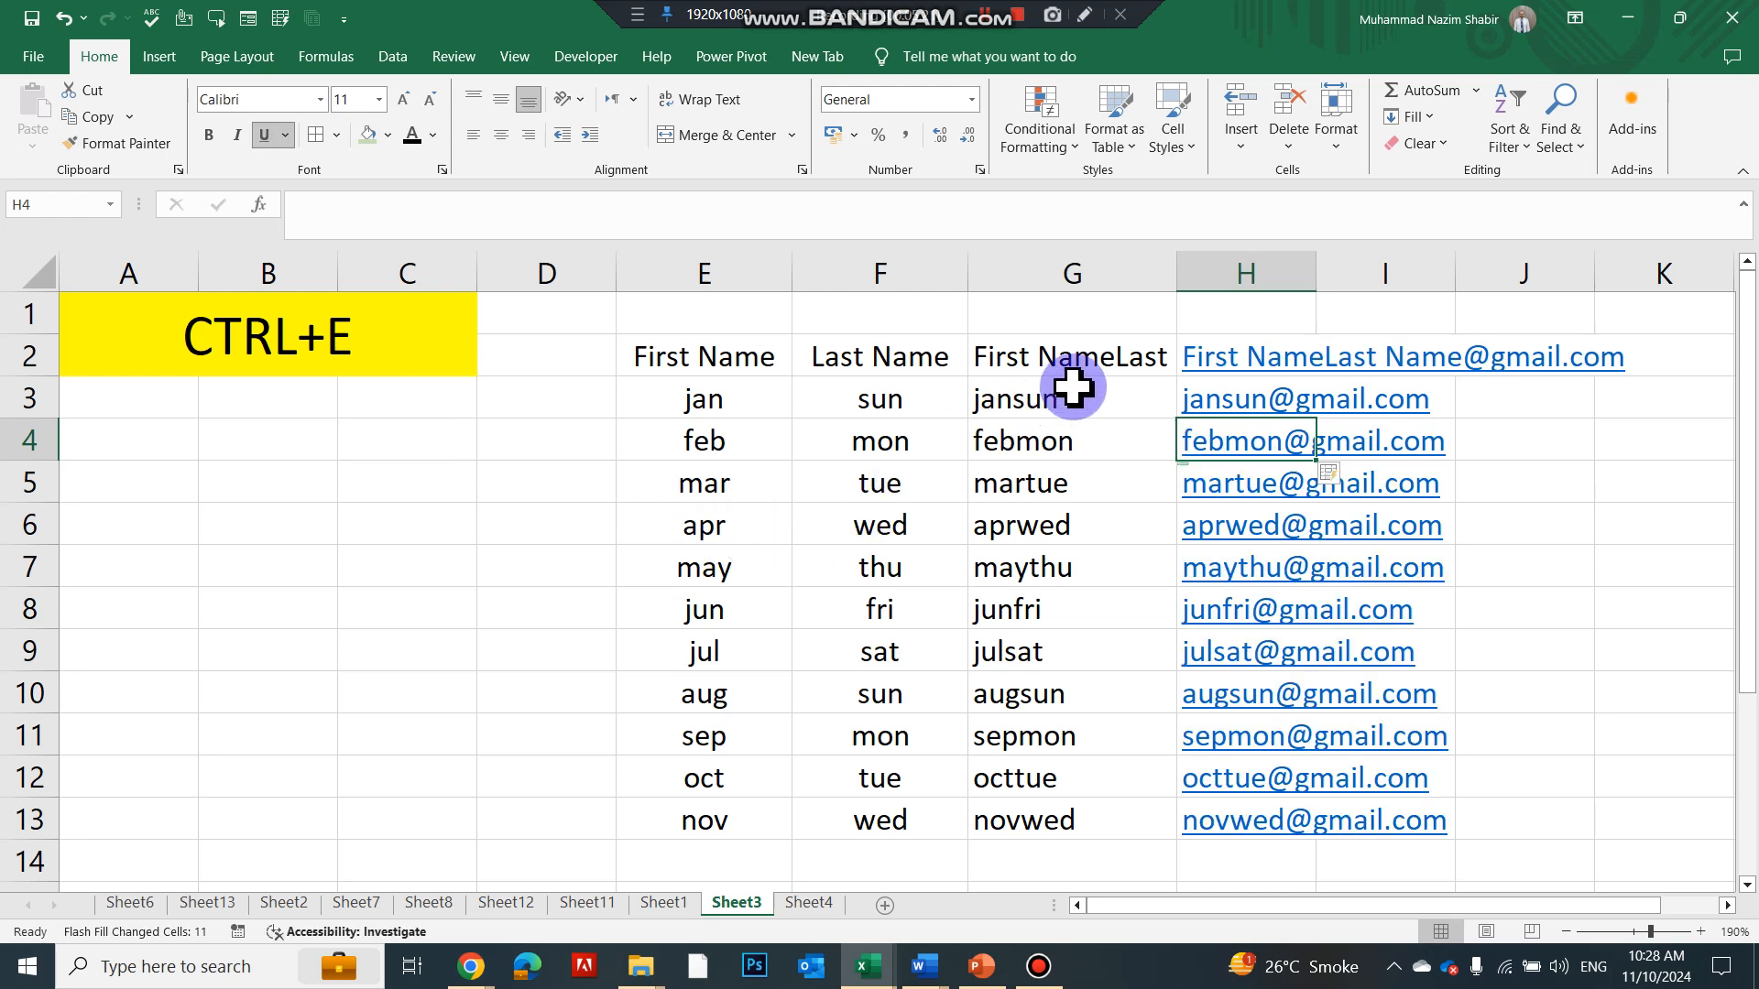
Retitle H2 as gmail.com and G2 as full name, then move to Sheet4
left_click(1198, 354)
type("g")
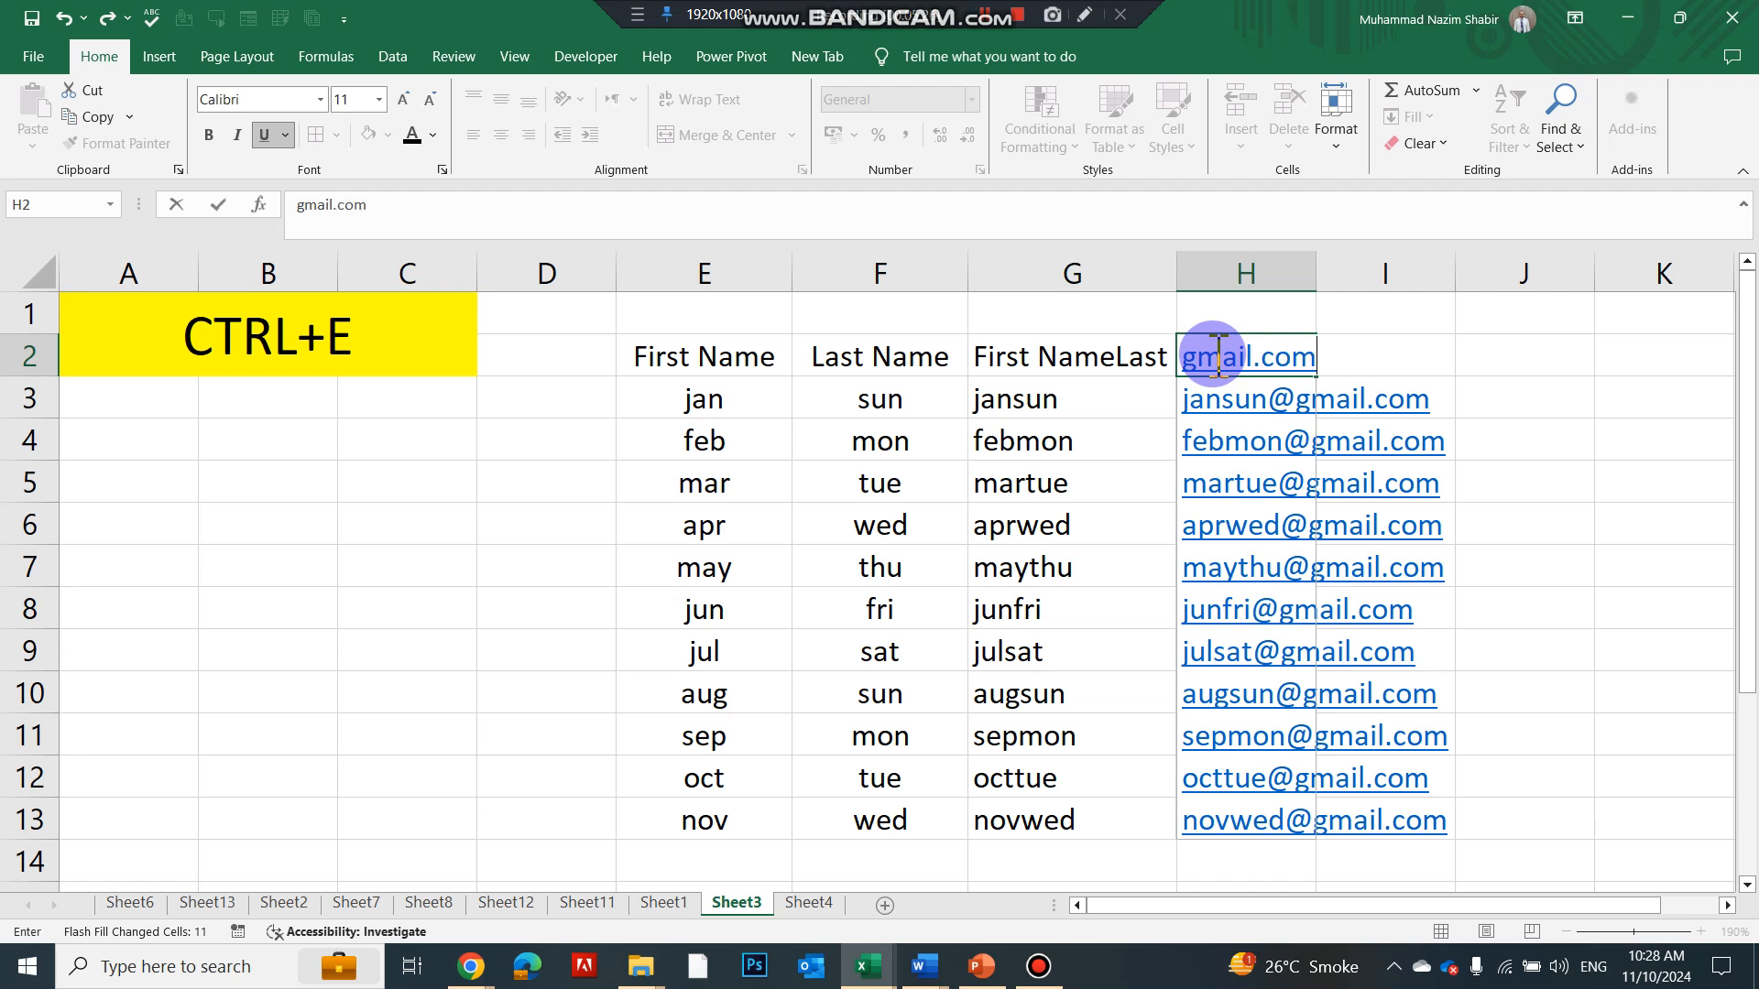
key("Return")
left_click(1051, 371)
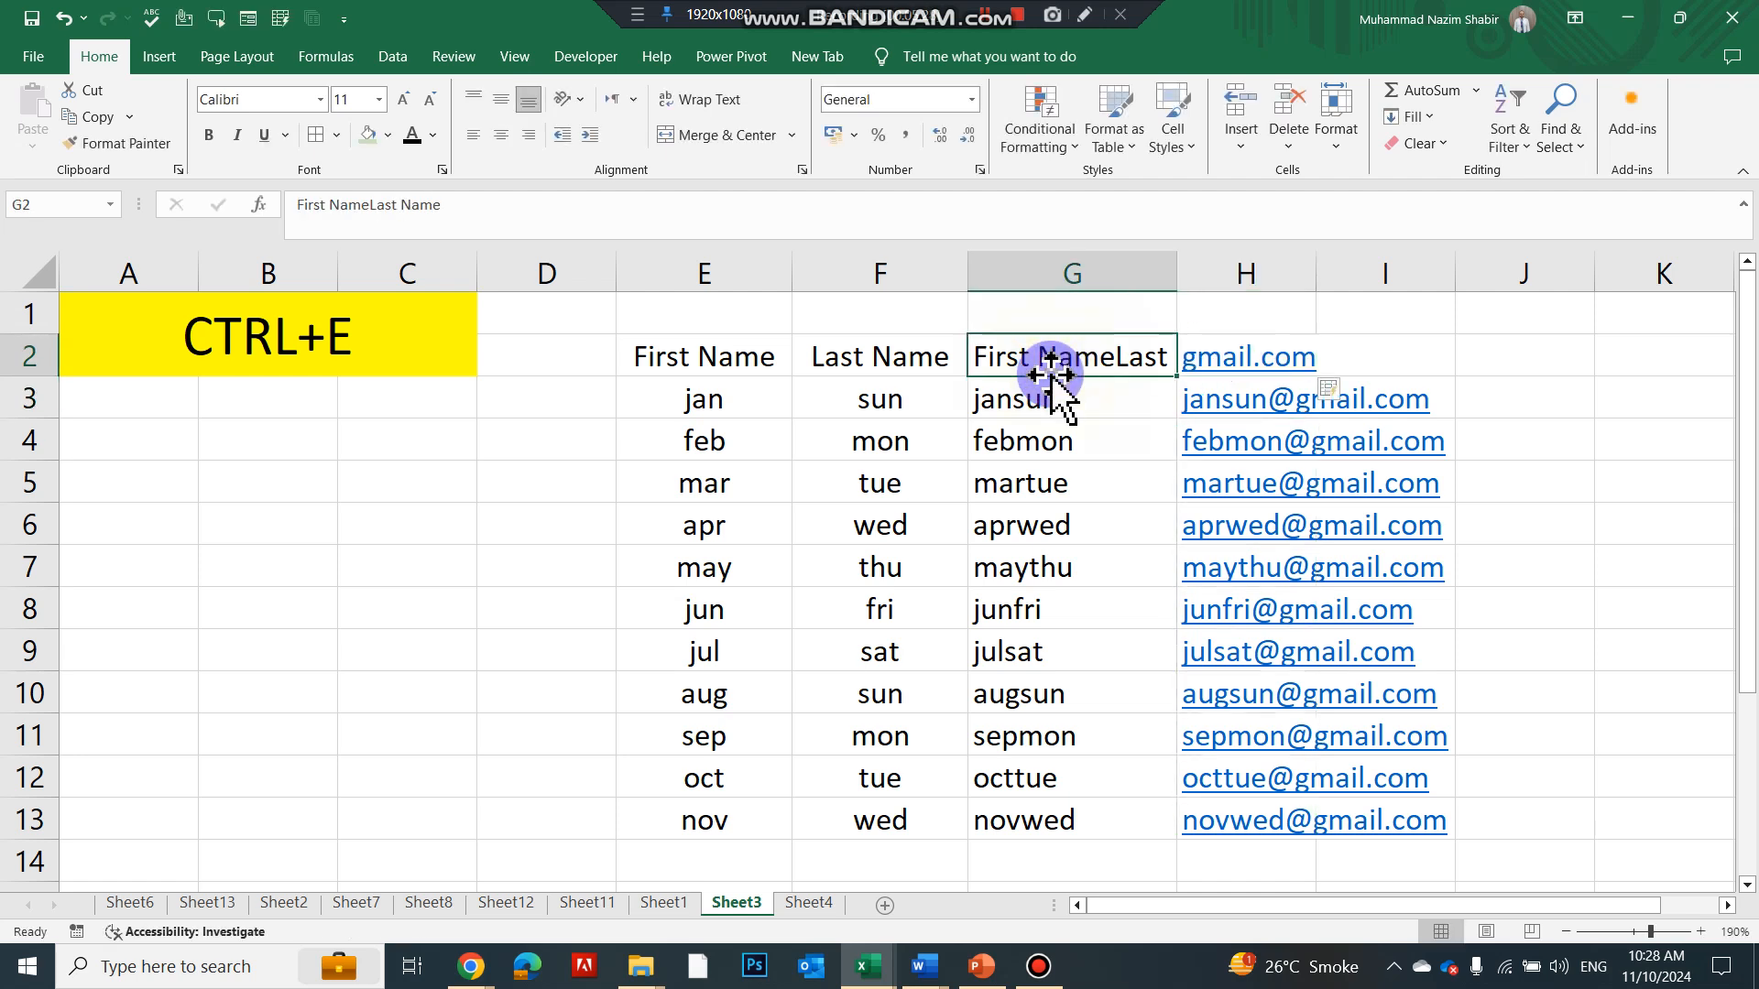
type("full")
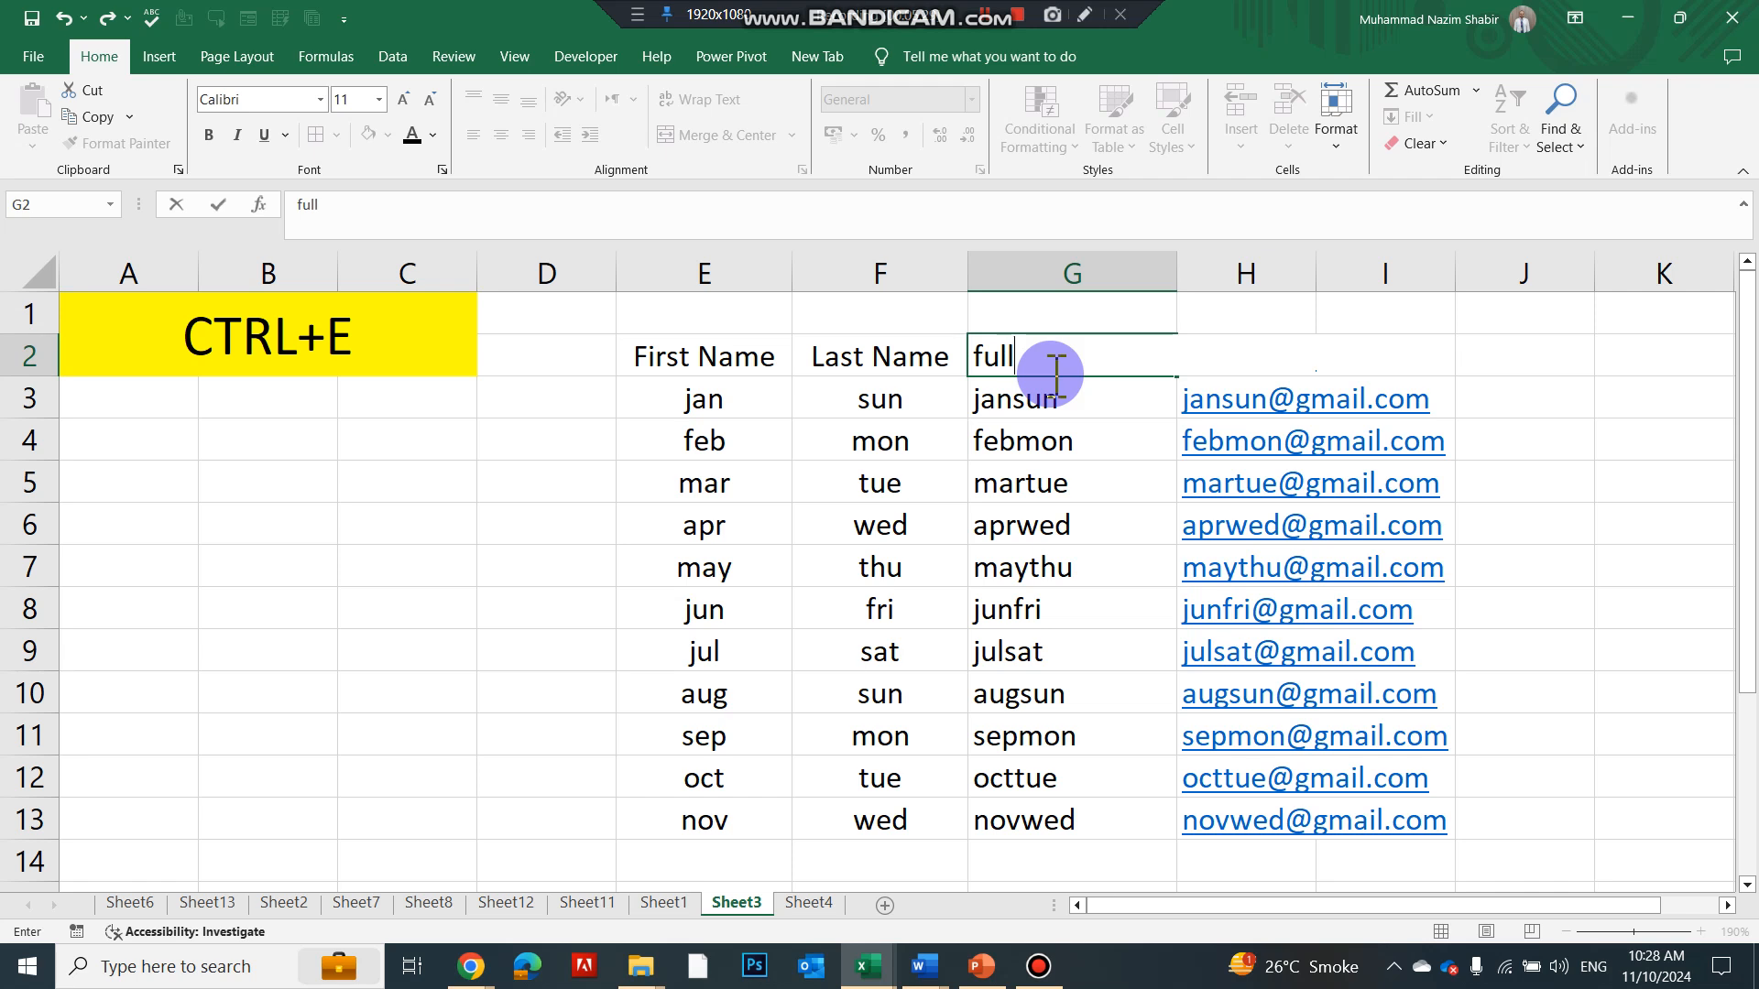
type(" name")
key("Return")
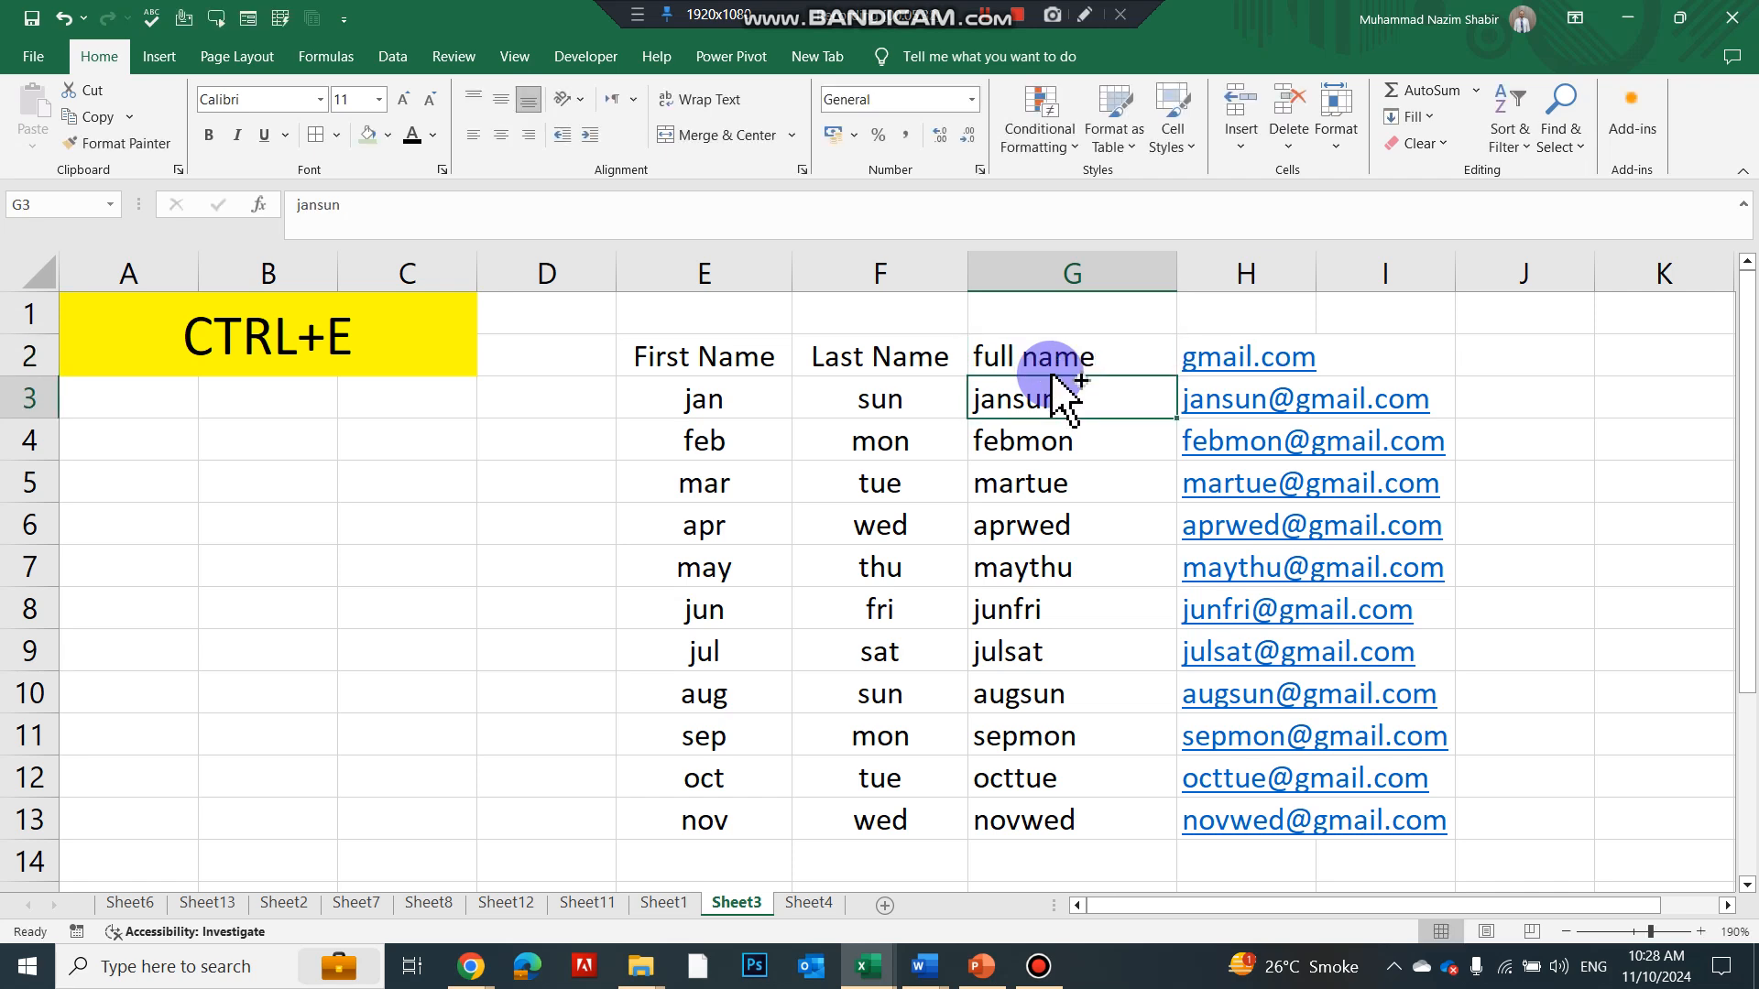
key("ctrl+Page_Down")
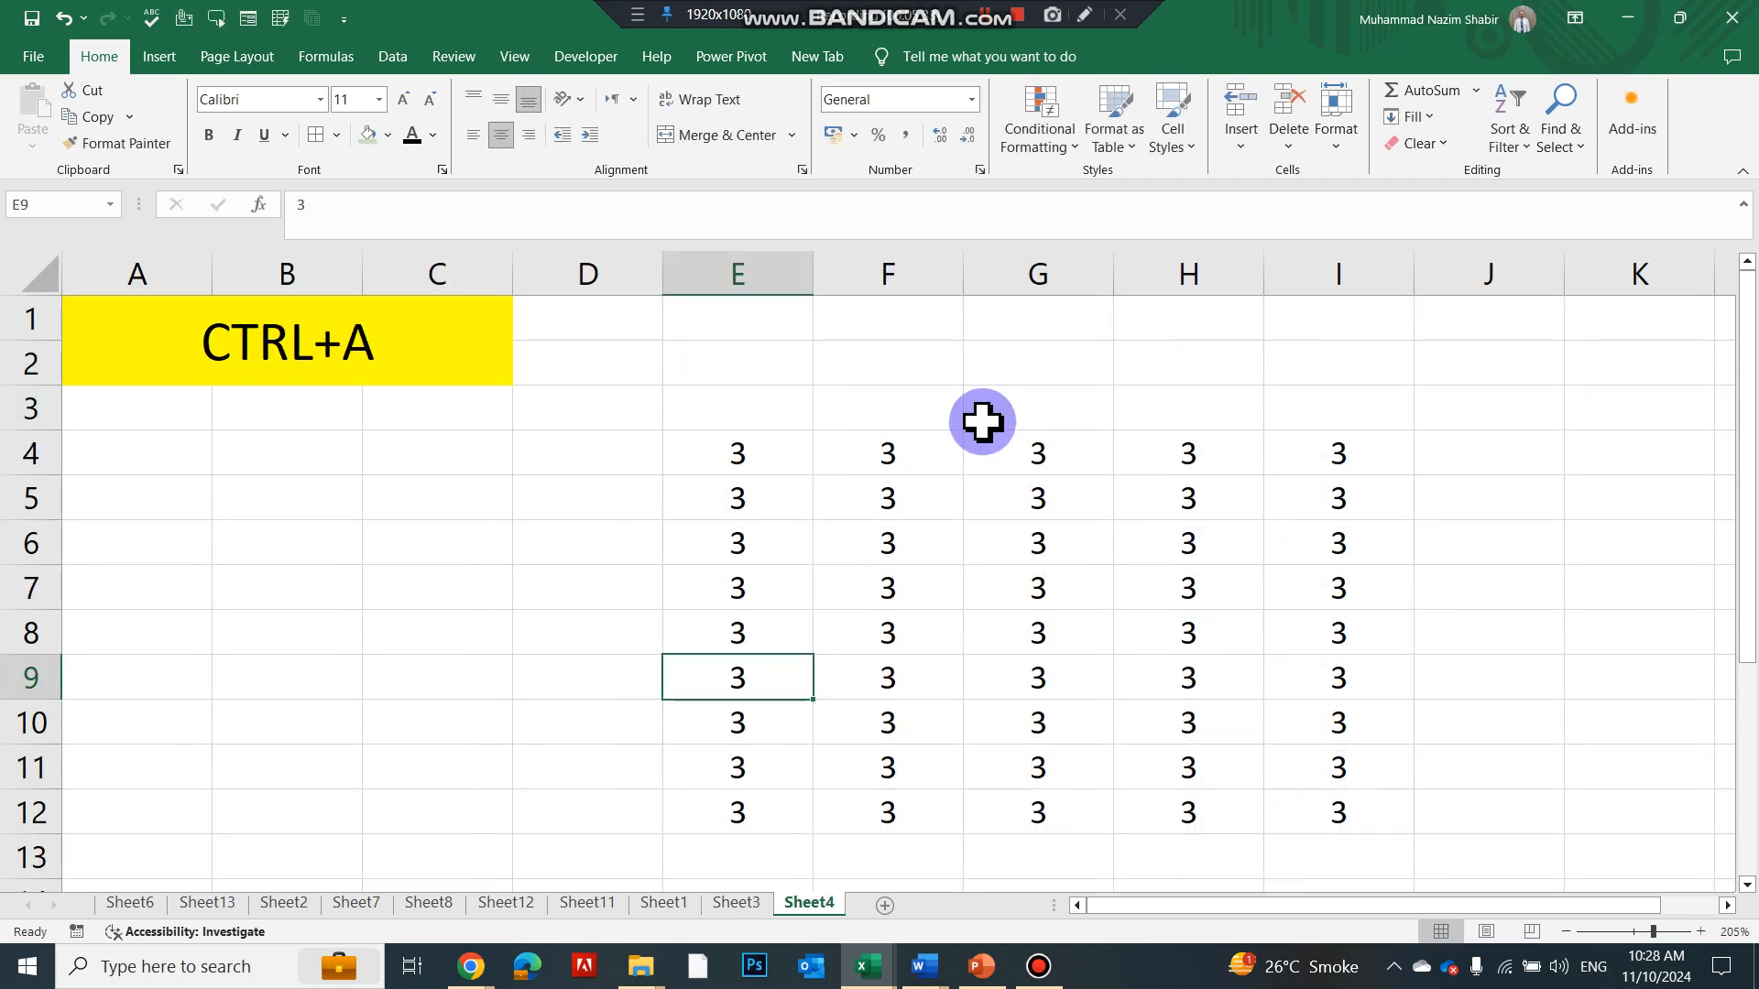
Select the whole grid of 3s on Sheet4 with Ctrl+A, then deselect it
left_click(840, 531)
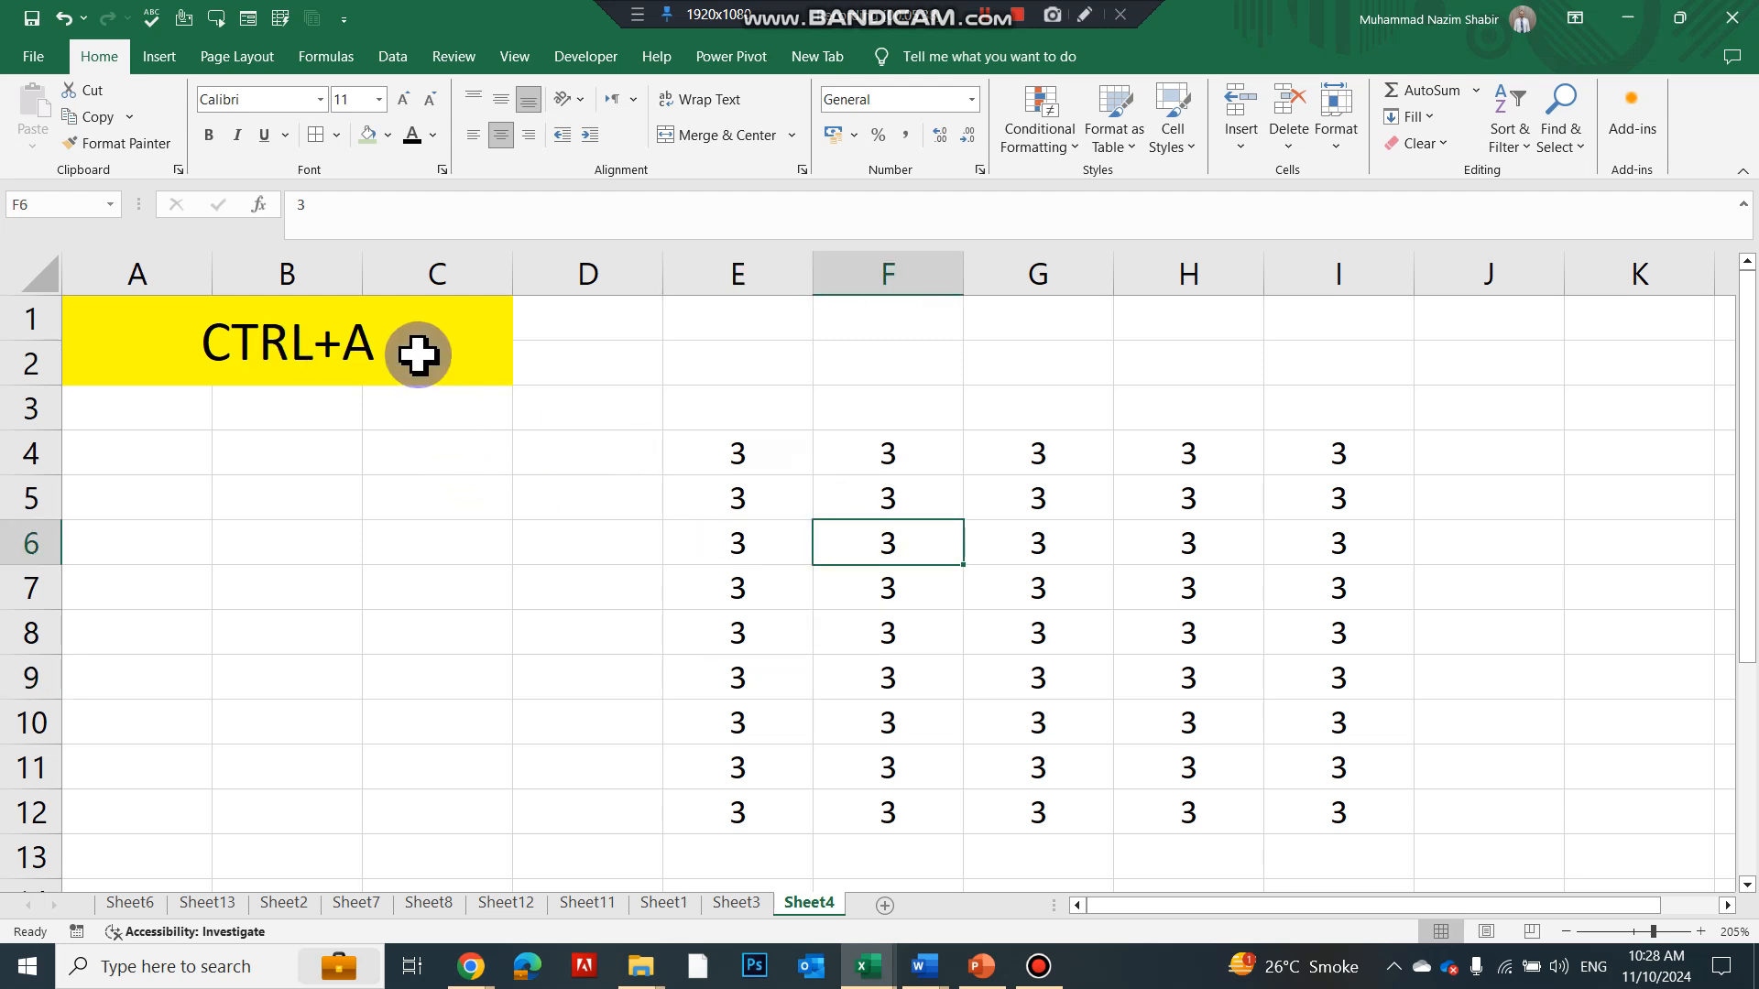
key("ctrl+a")
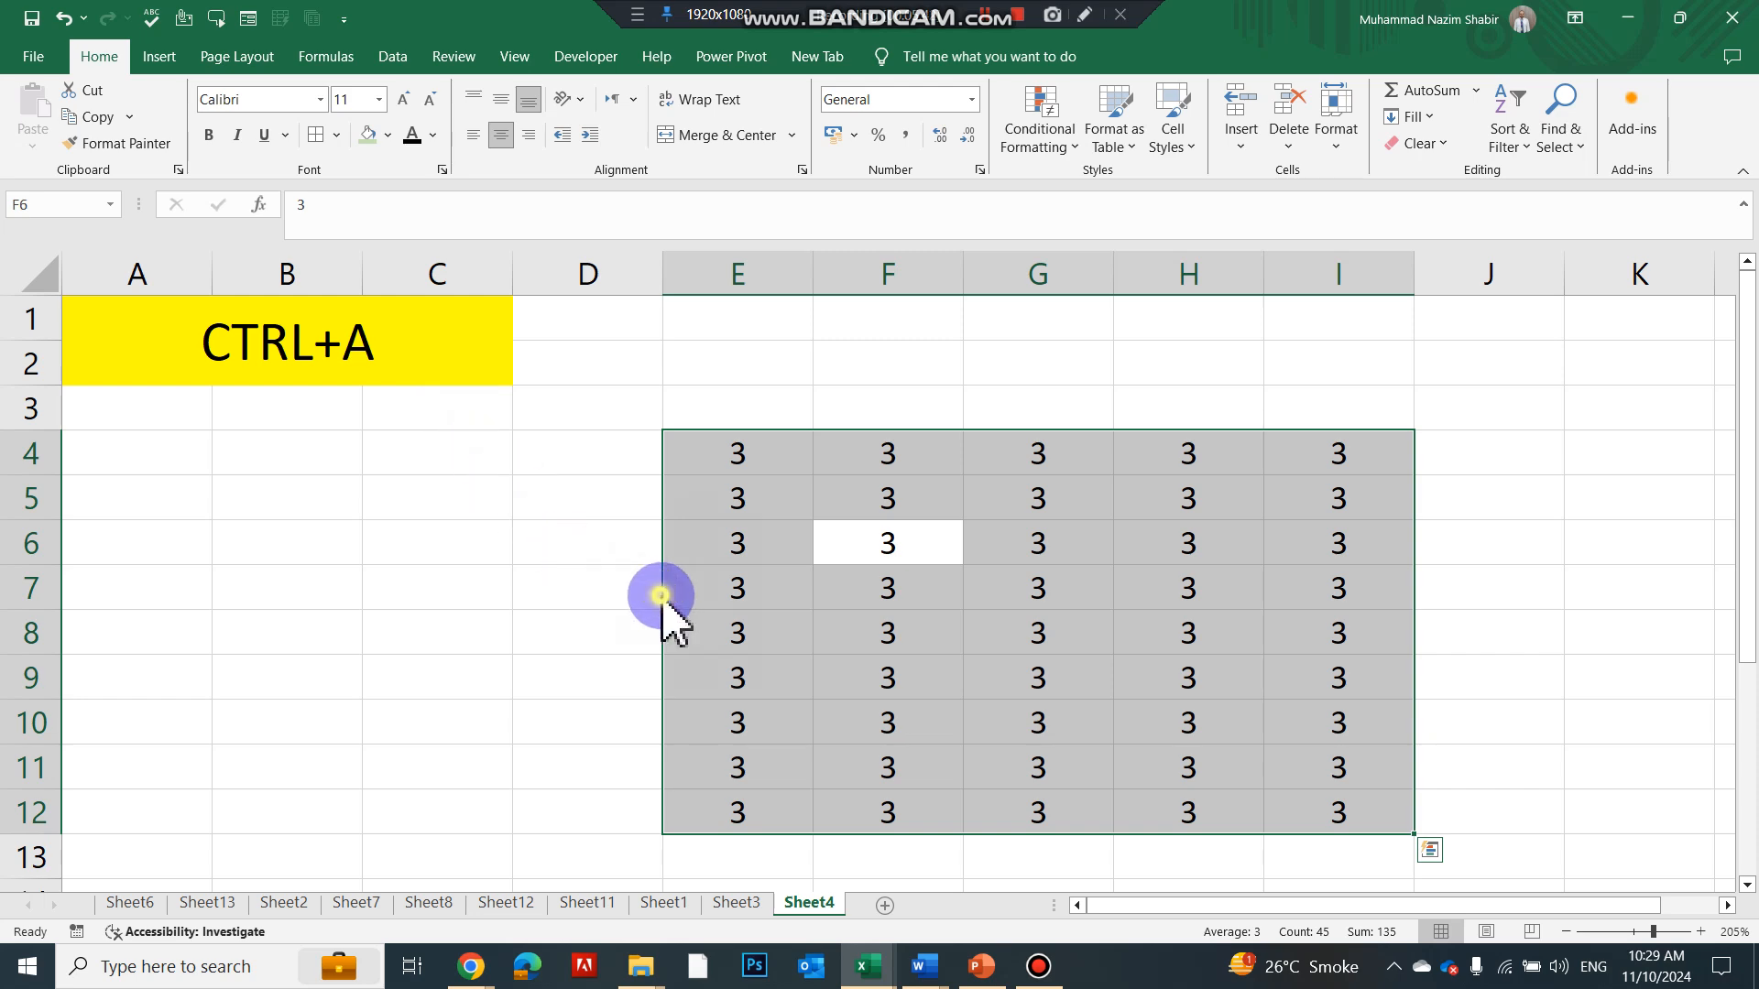
left_click(591, 557)
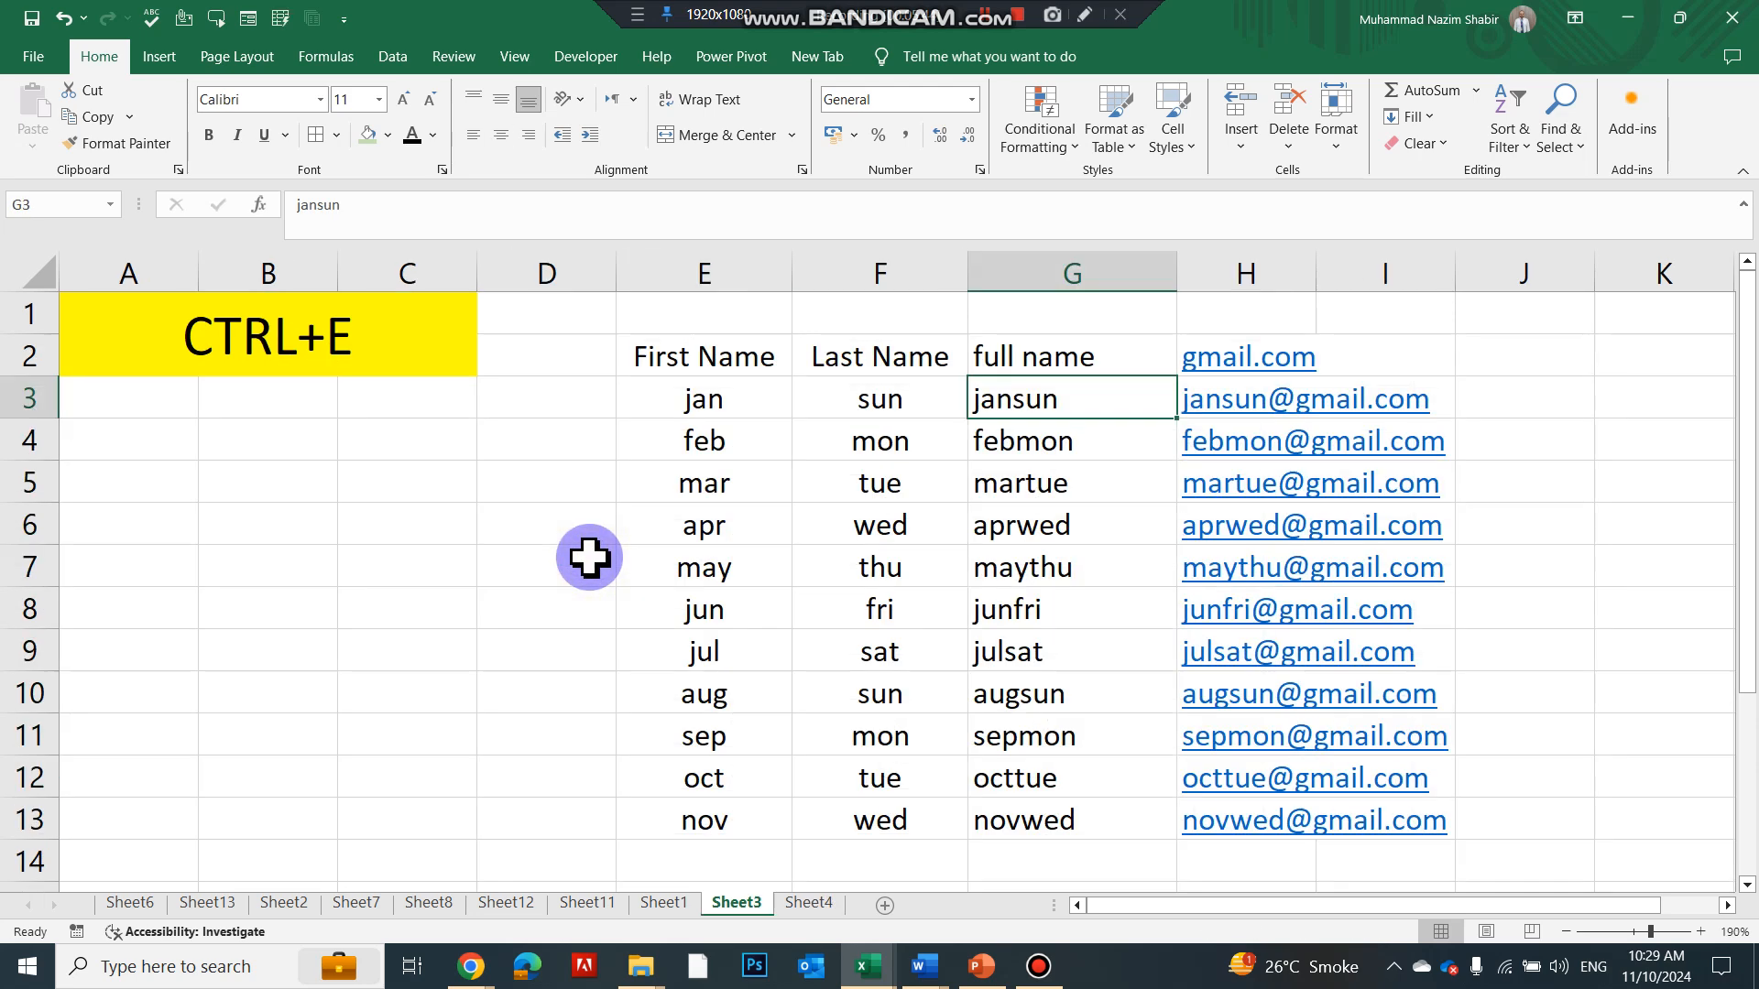